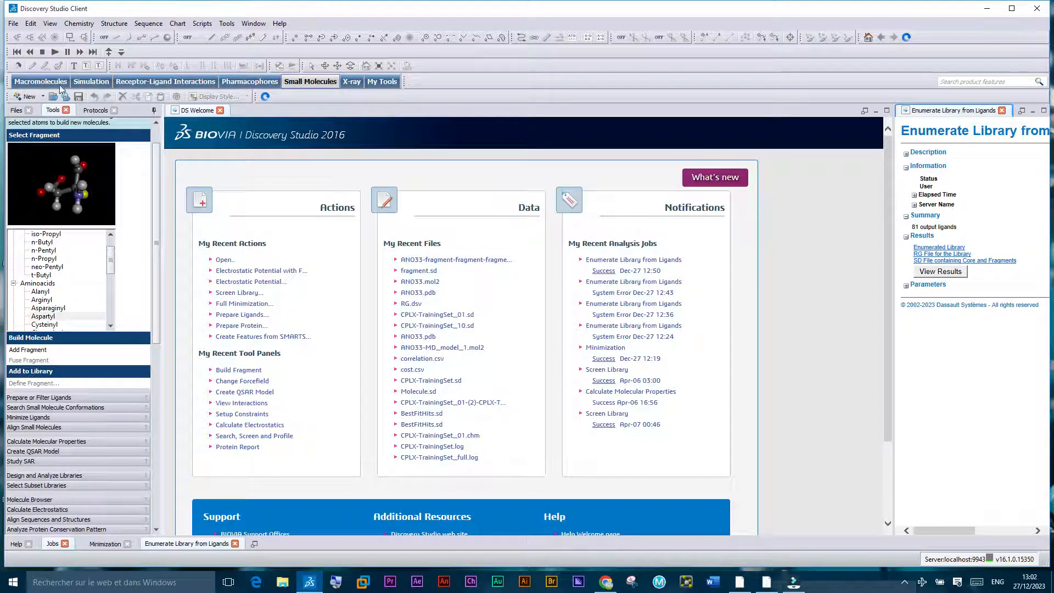
# Create a new empty molecule window and close the Enumerate Library from Ligands report.
pyautogui.click(15, 25)
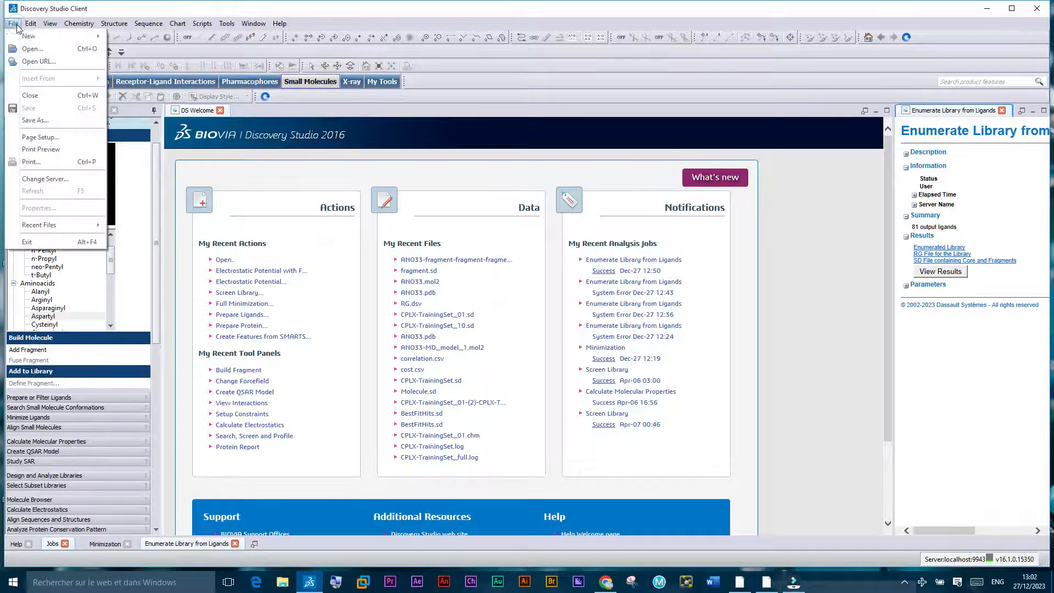
pyautogui.moveTo(36, 38)
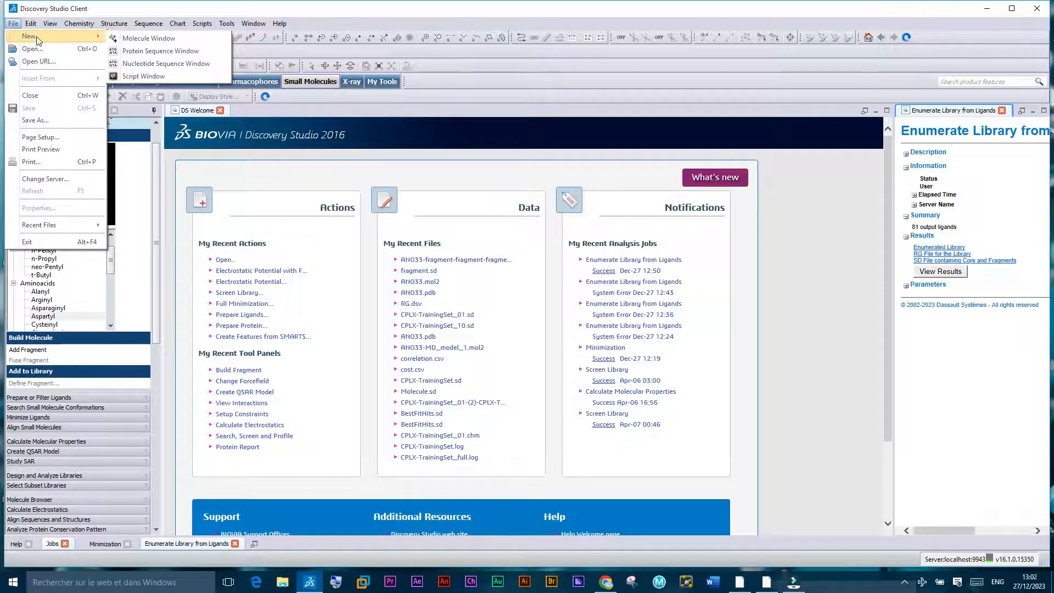
pyautogui.click(140, 39)
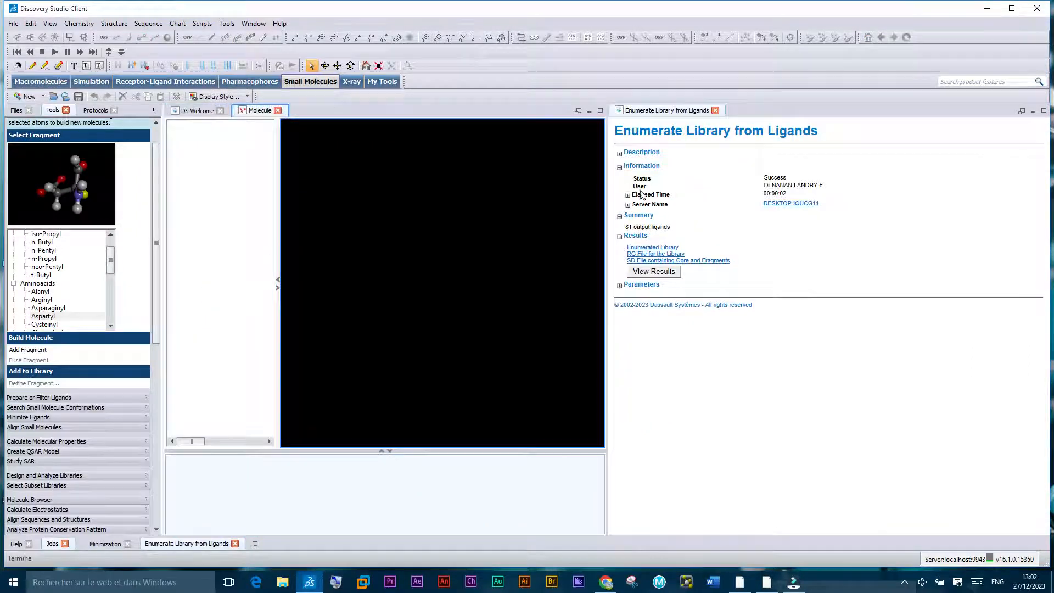
pyautogui.click(716, 111)
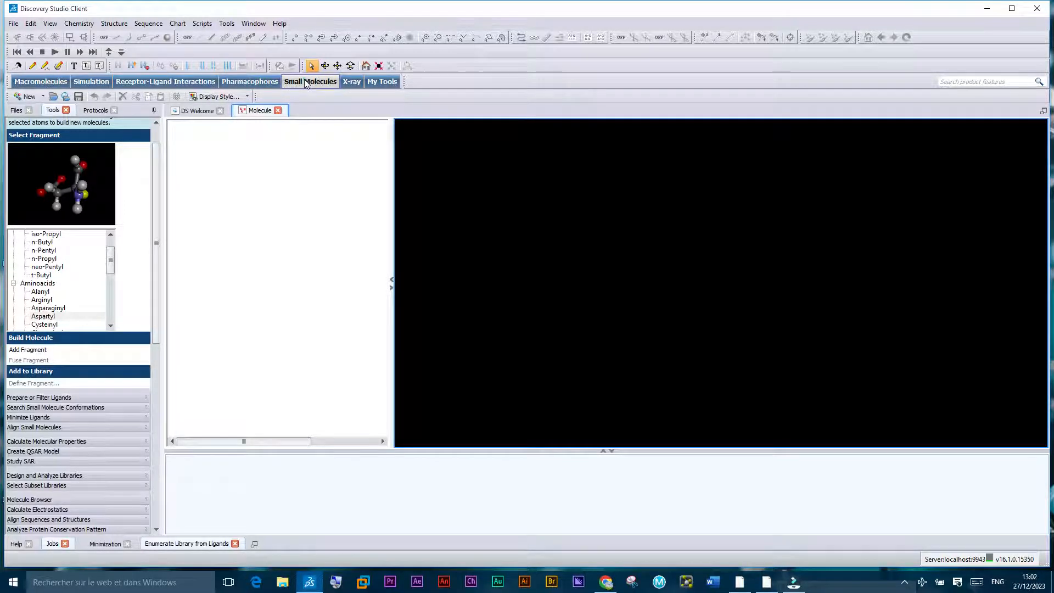
# Examine the Small Molecules fragment library, browsing its categories and previewing several ring fragments such as Bicyclo[4.2.0]octane and Cycloheptyl.
pyautogui.click(40, 81)
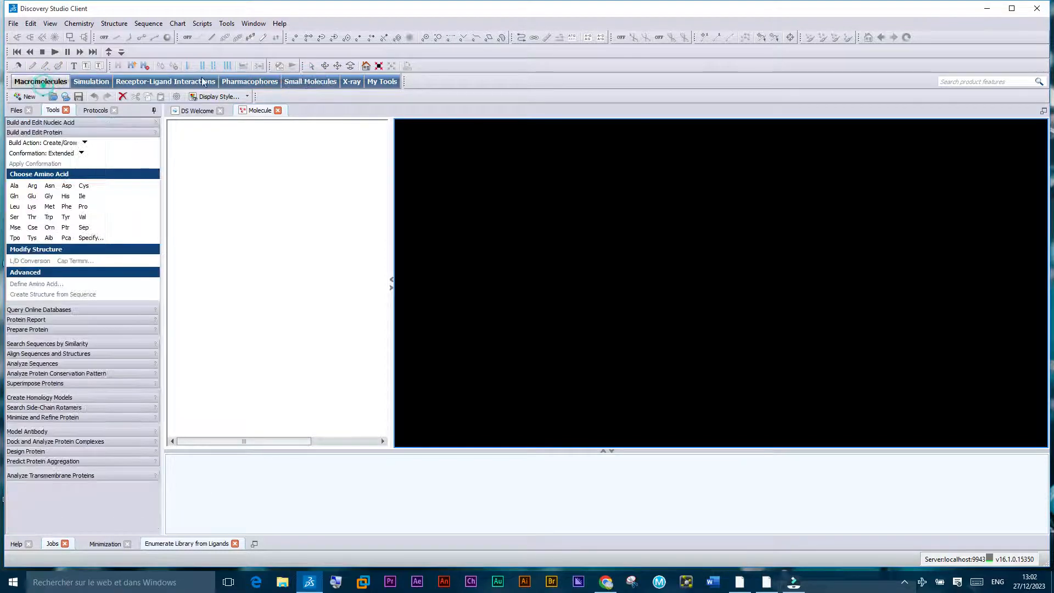
pyautogui.click(304, 83)
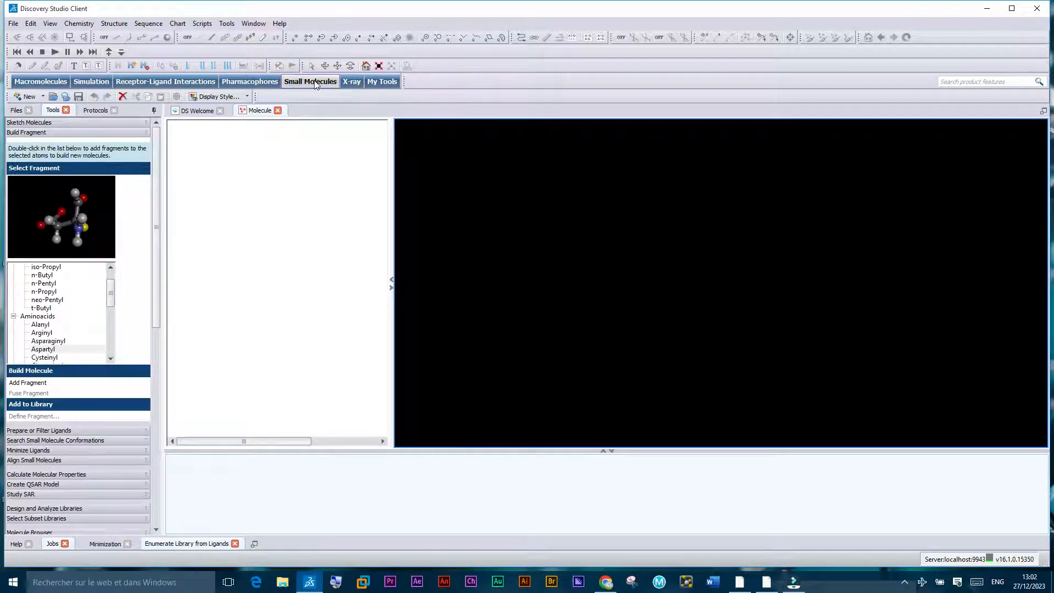
pyautogui.scroll(-2, 72, 296)
pyautogui.scroll(3, 69, 307)
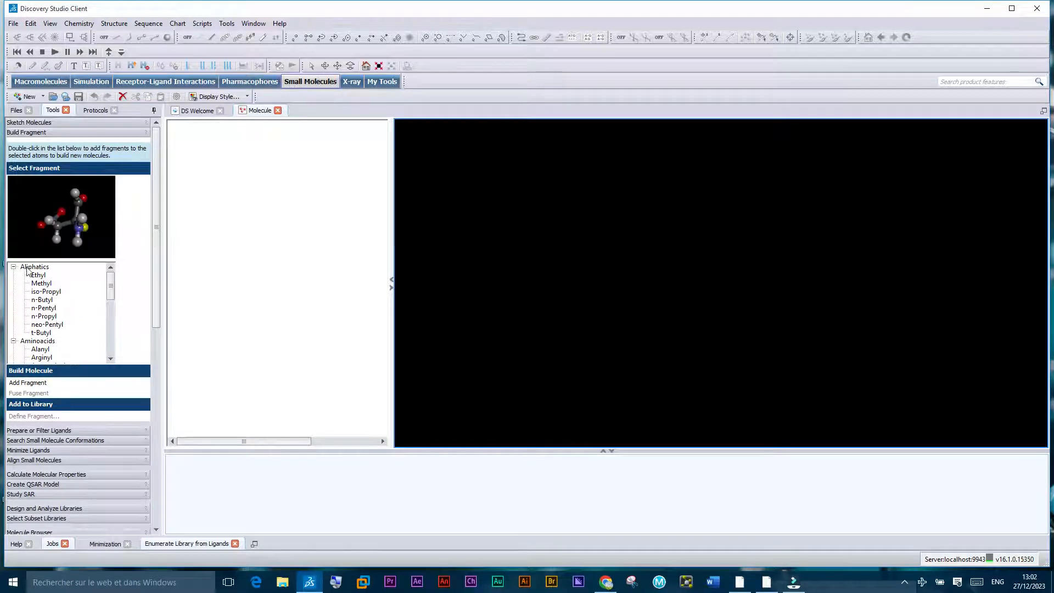
pyautogui.click(27, 268)
pyautogui.scroll(-3, 44, 319)
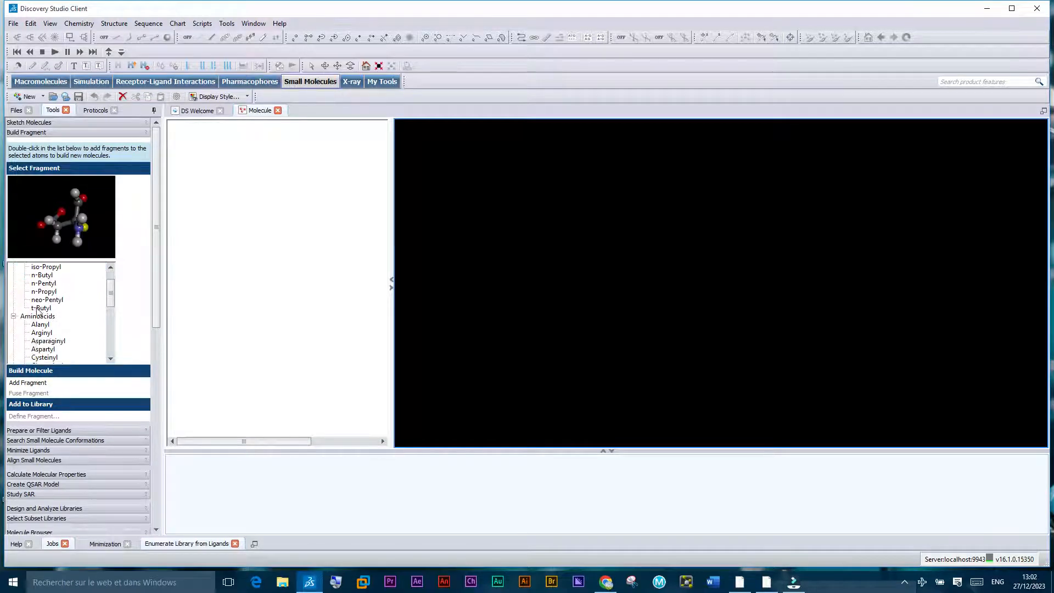
pyautogui.scroll(-6, 49, 321)
pyautogui.scroll(3, 58, 325)
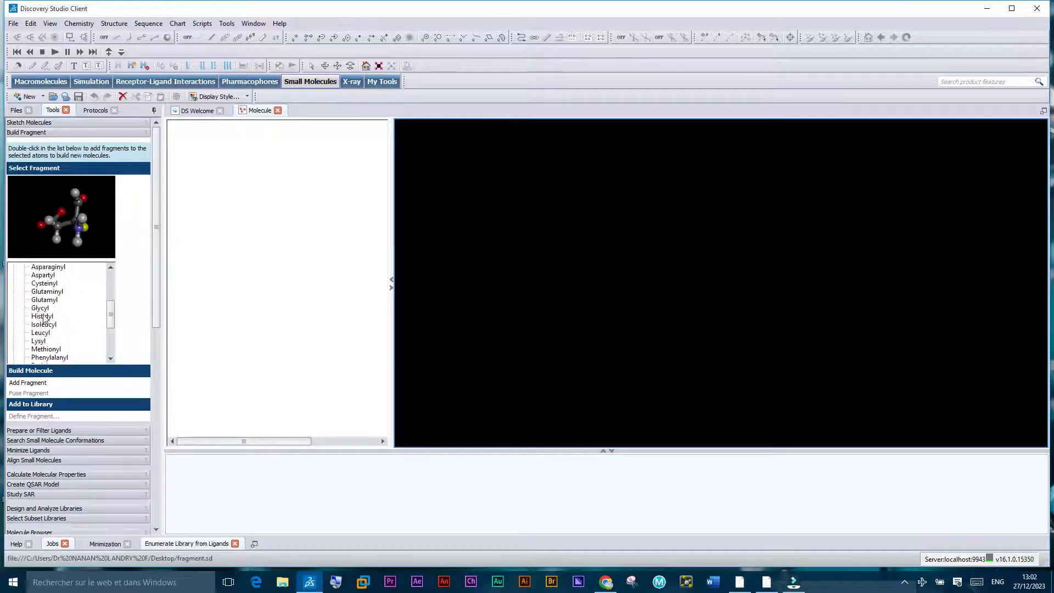
pyautogui.scroll(-3, 58, 329)
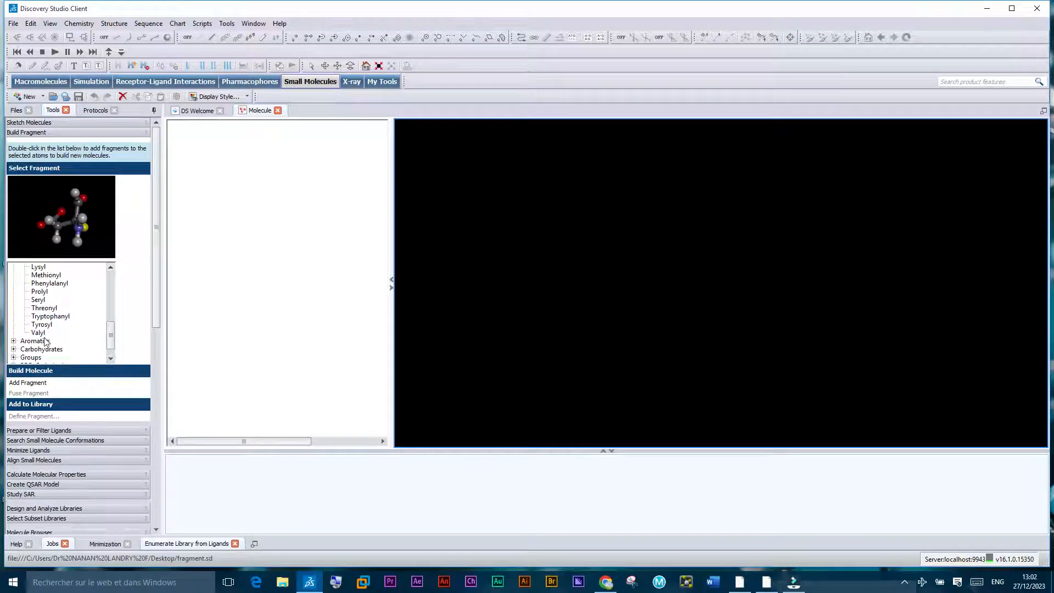
pyautogui.click(35, 341)
pyautogui.scroll(-2, 33, 335)
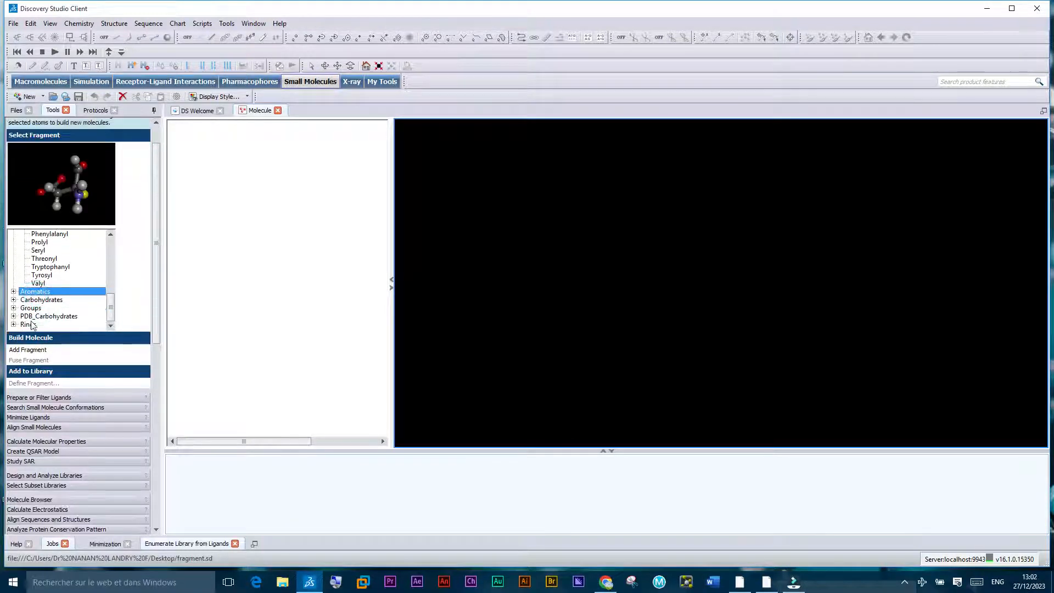
pyautogui.click(14, 324)
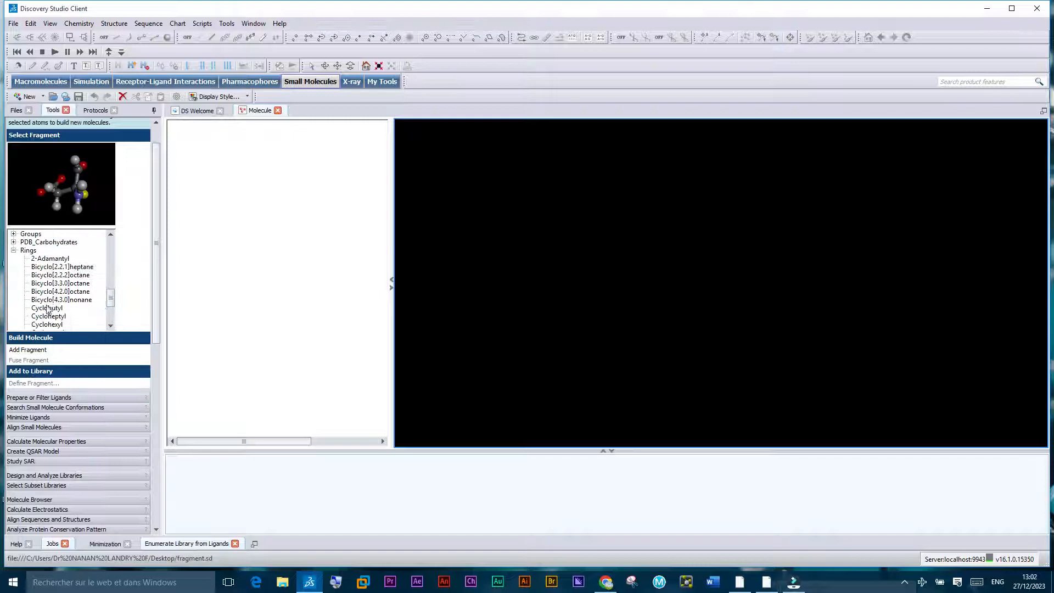
pyautogui.click(50, 259)
pyautogui.click(52, 267)
pyautogui.click(56, 292)
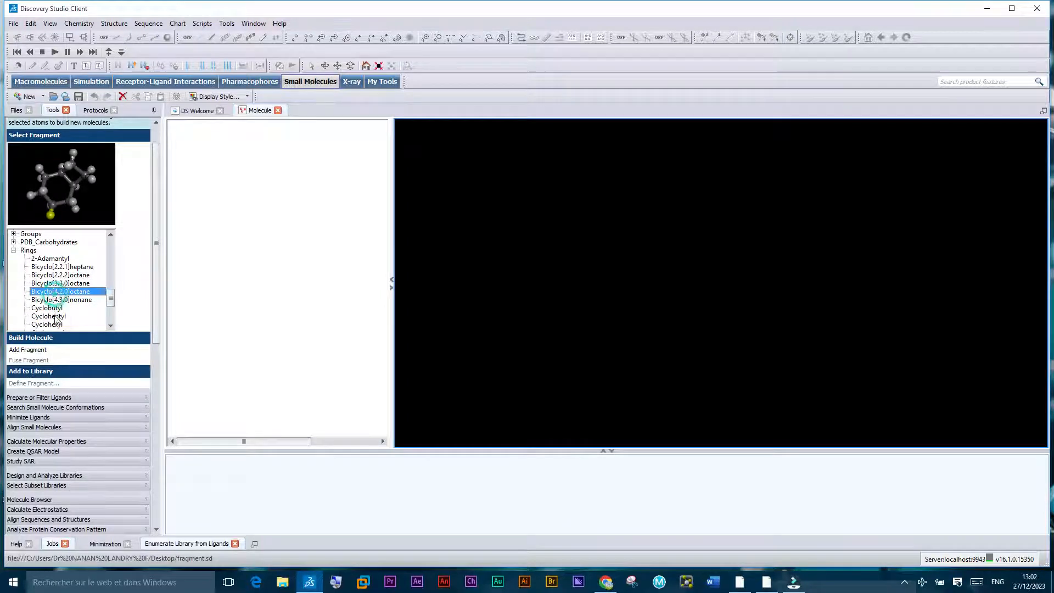
pyautogui.click(55, 317)
pyautogui.scroll(10, 60, 307)
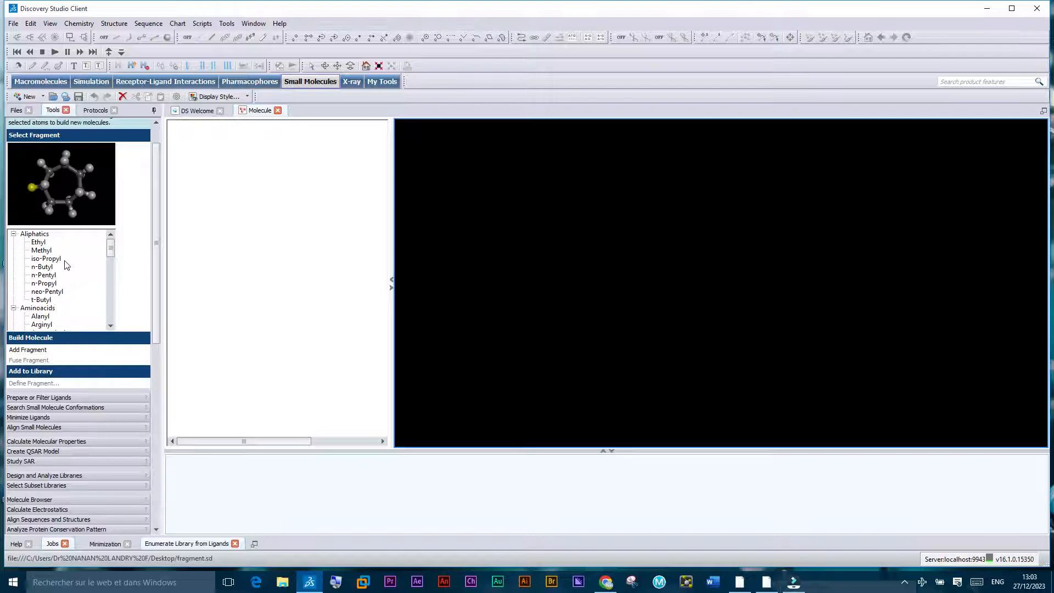
# Add the Ethyl fragment from the Aliphatics category to the empty molecule window.
pyautogui.scroll(2, 67, 269)
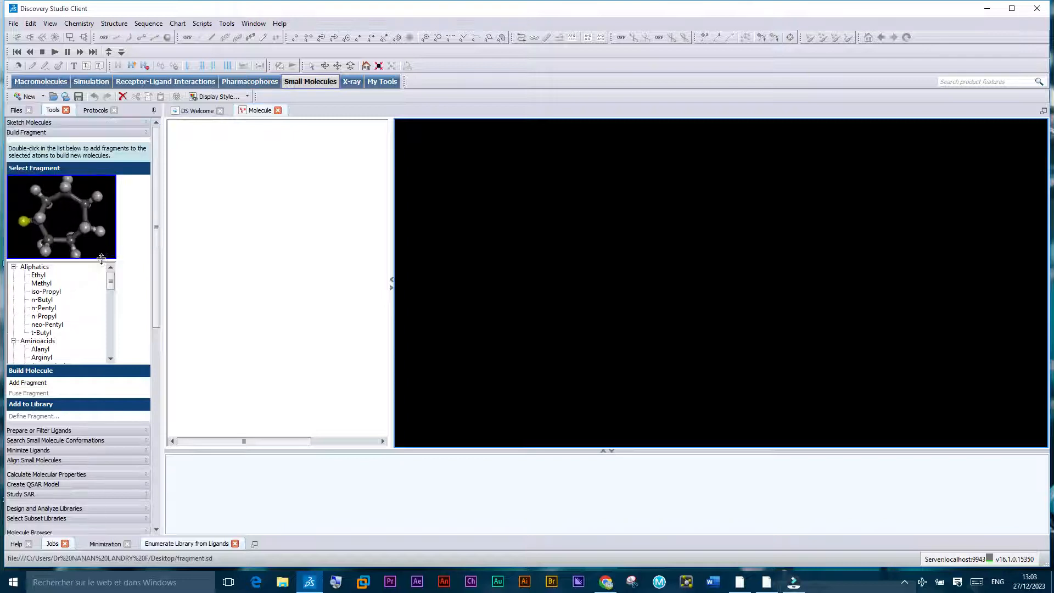
pyautogui.click(32, 266)
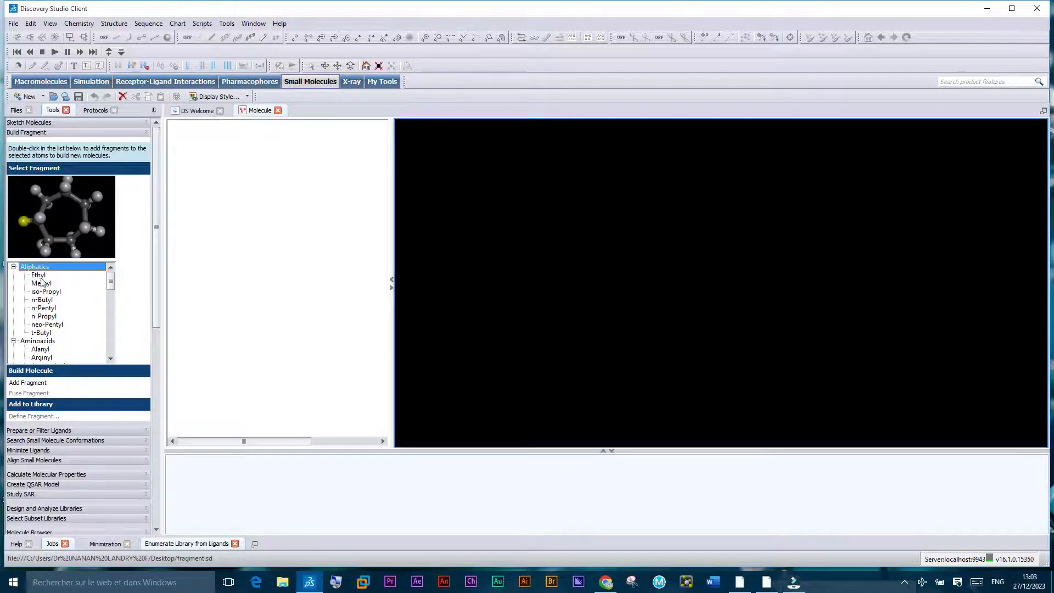
pyautogui.click(39, 275)
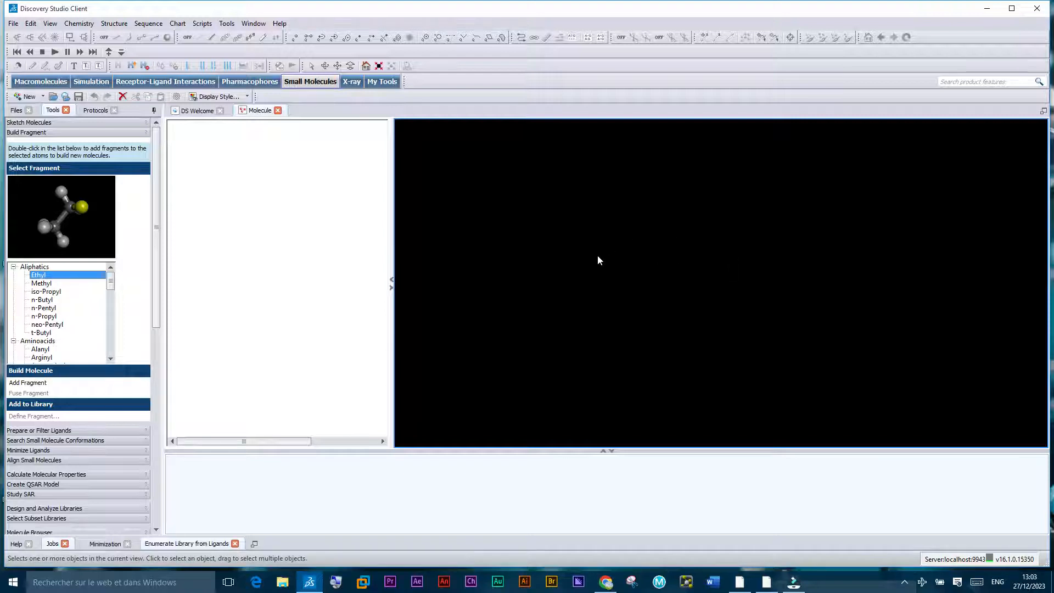
pyautogui.doubleClick(42, 275)
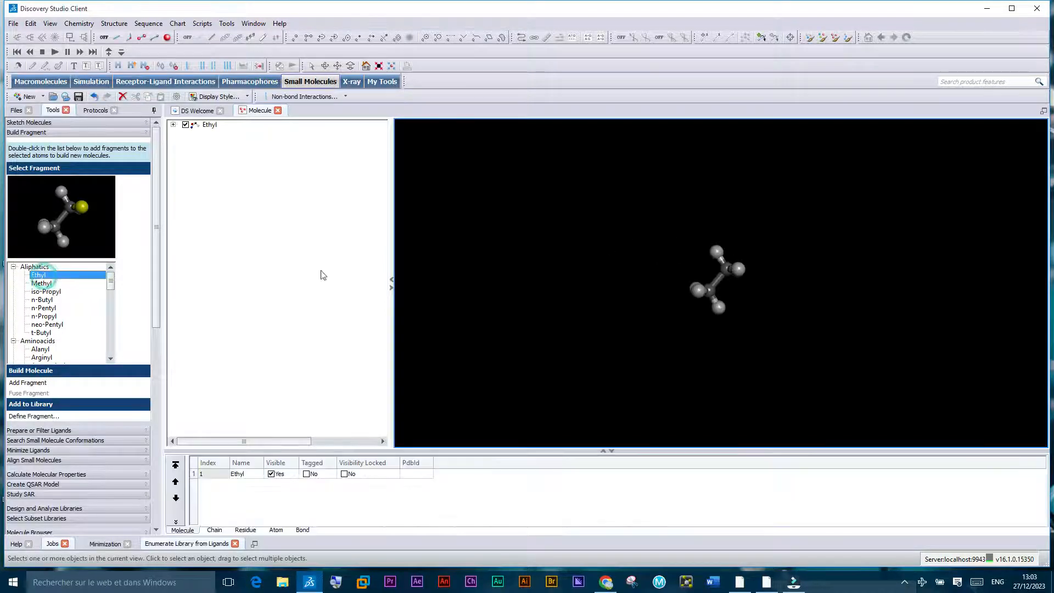
pyautogui.scroll(5, 724, 283)
pyautogui.moveTo(724, 283); pyautogui.dragTo(705, 246, button='right')
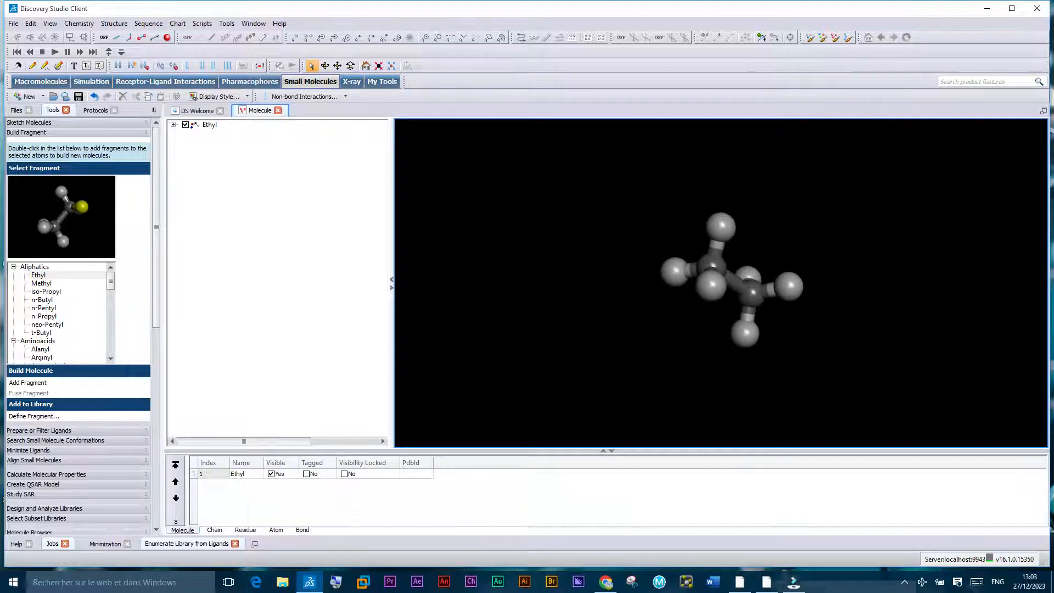
# Add the Methyl fragment from the Aliphatics category as a separate molecule beside the ethyl.
pyautogui.click(34, 283)
pyautogui.doubleClick(34, 284)
pyautogui.moveTo(762, 291); pyautogui.dragTo(593, 280, button='right')
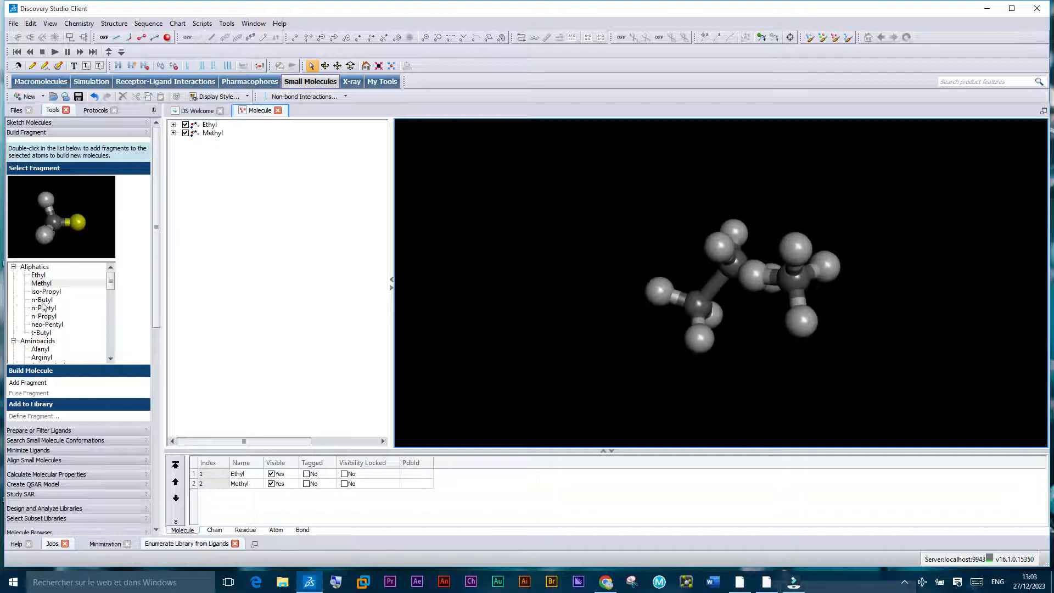
# Add the Phenyl fragment from the Aromatics category as a third separate molecule.
pyautogui.scroll(-8, 44, 306)
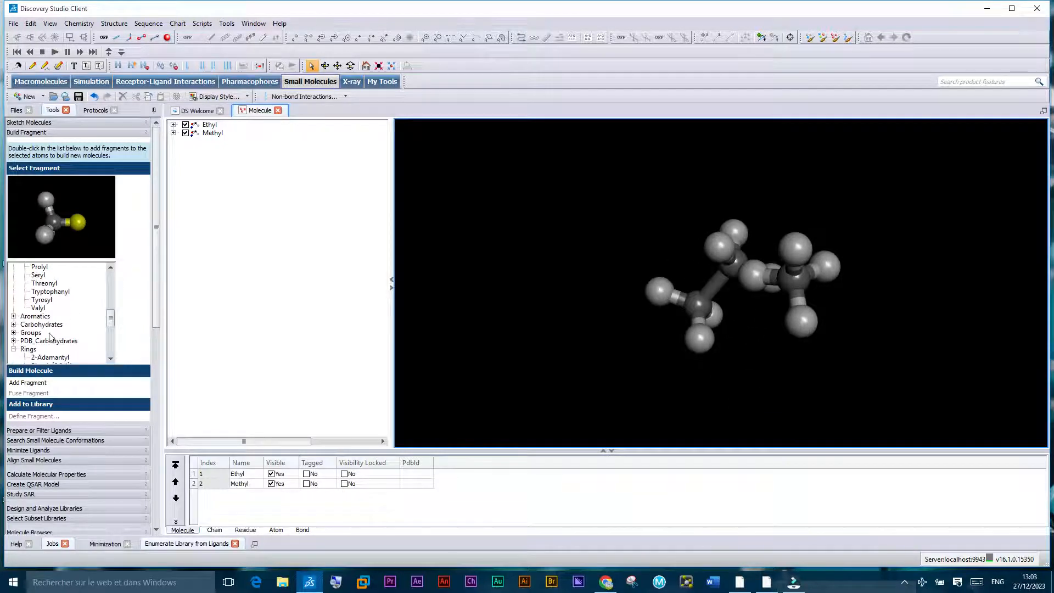
pyautogui.click(14, 316)
pyautogui.scroll(-1, 70, 320)
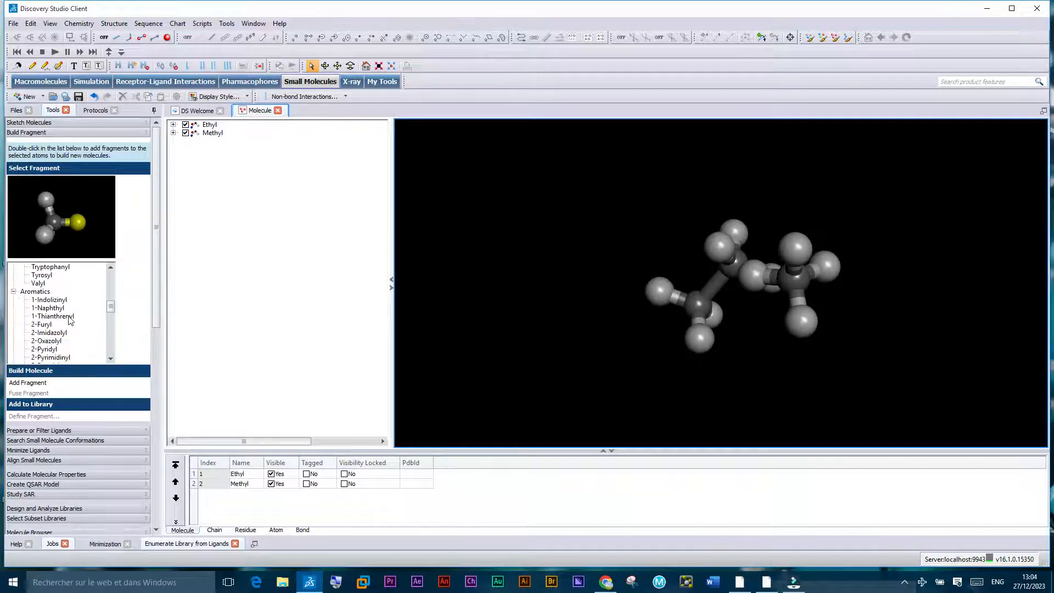
pyautogui.scroll(-2, 70, 320)
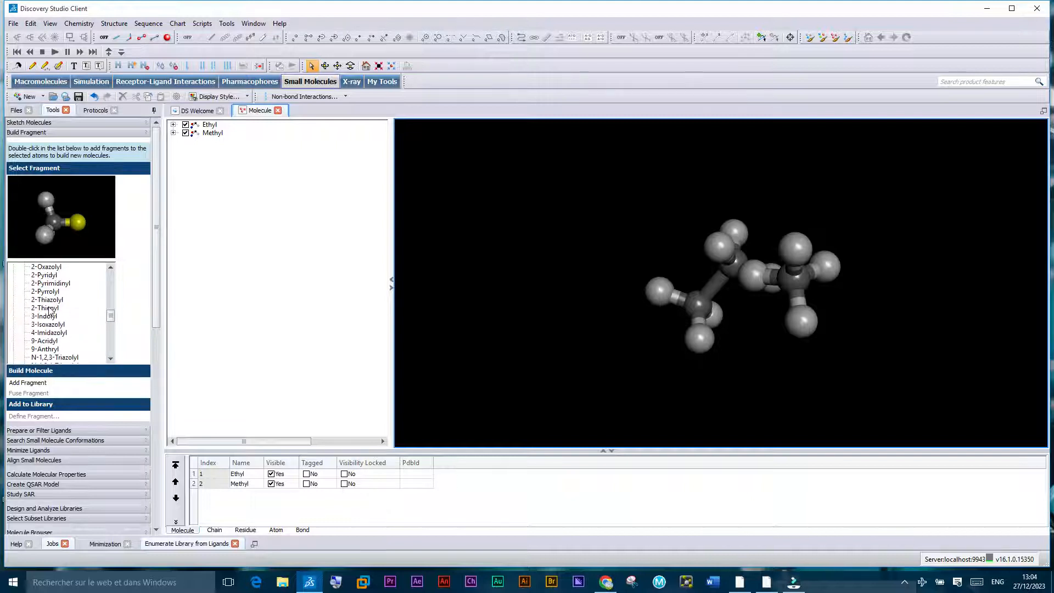
pyautogui.scroll(-2, 49, 311)
pyautogui.scroll(-3, 50, 310)
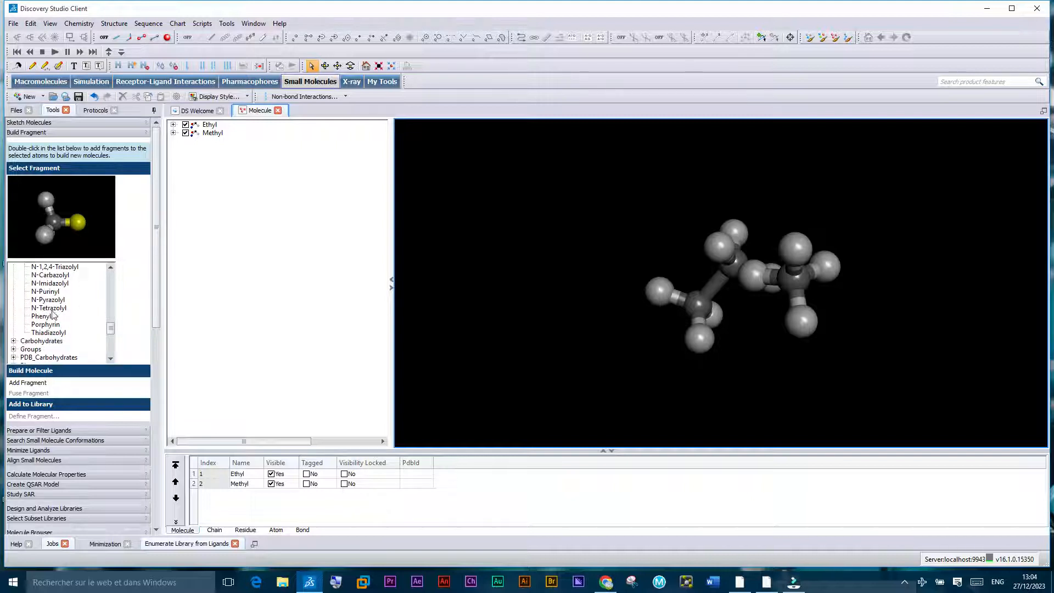
pyautogui.doubleClick(41, 316)
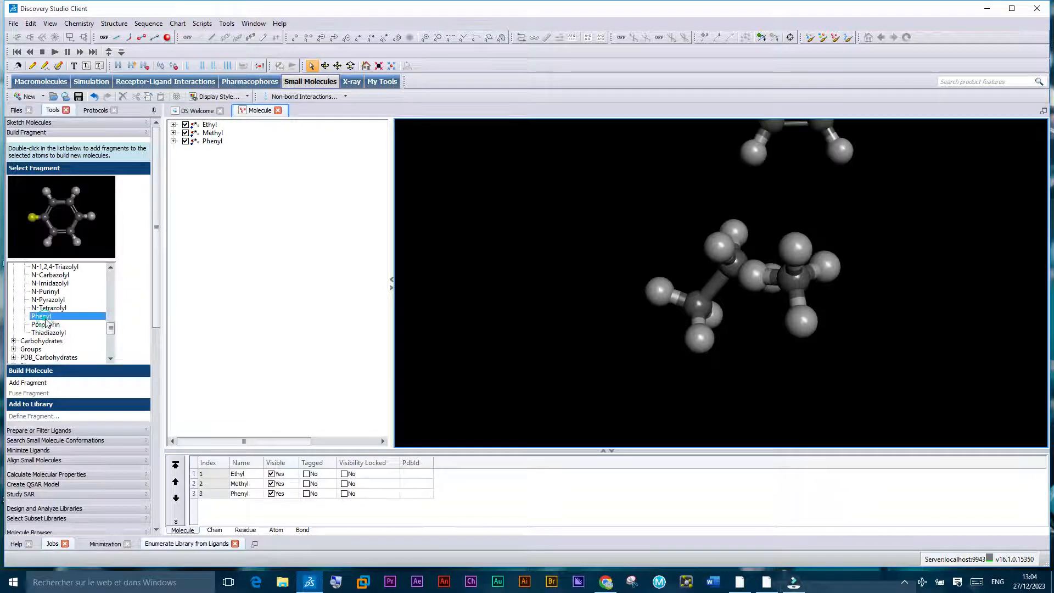
pyautogui.moveTo(545, 258); pyautogui.dragTo(683, 285, button='middle')
pyautogui.scroll(-3, 683, 285)
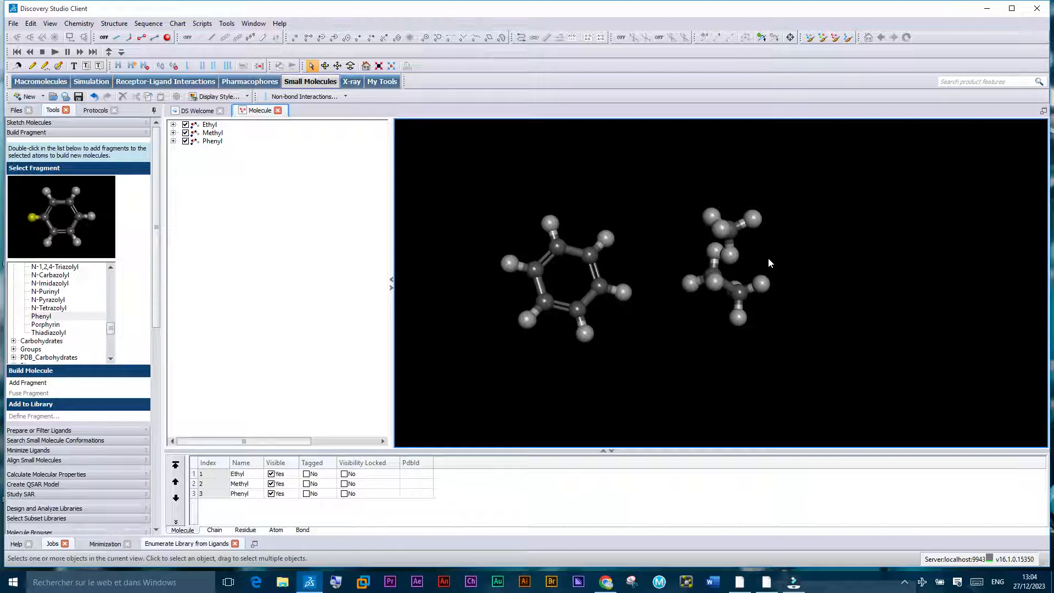
# Replace one hydrogen atom of the phenyl ring with chlorine (Cl).
pyautogui.moveTo(677, 190); pyautogui.dragTo(718, 183, button='right')
pyautogui.moveTo(463, 277)
pyautogui.mouseDown()
pyautogui.moveTo(647, 314)
pyautogui.moveTo(542, 212)
pyautogui.mouseUp()
pyautogui.moveTo(680, 174)
pyautogui.mouseDown()
pyautogui.moveTo(671, 252)
pyautogui.moveTo(806, 323)
pyautogui.moveTo(741, 164)
pyautogui.moveTo(686, 170)
pyautogui.mouseUp()
pyautogui.click(634, 200)
pyautogui.moveTo(636, 191); pyautogui.dragTo(638, 229, button='right')
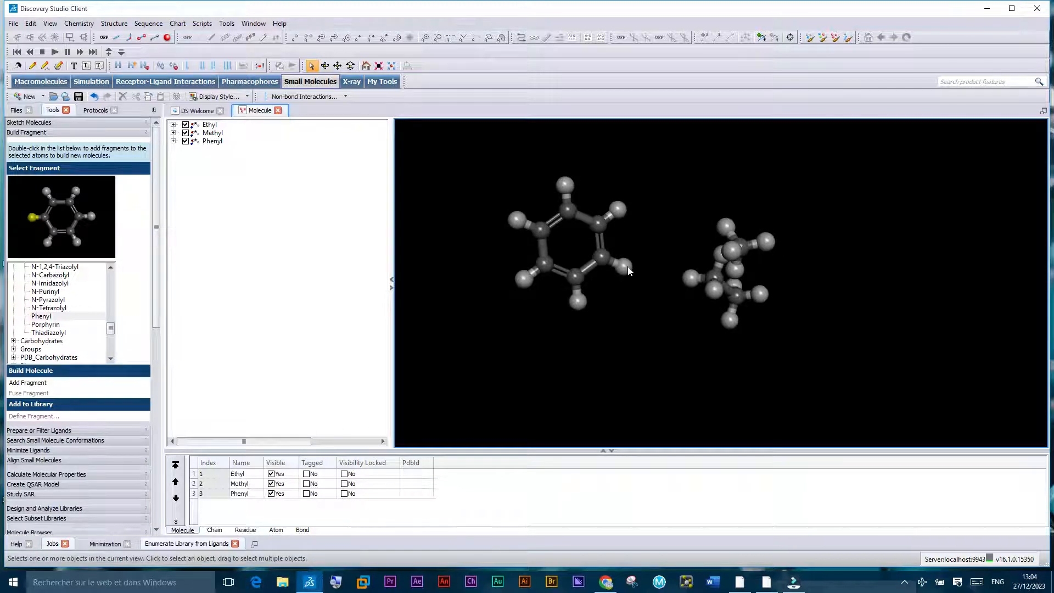
pyautogui.click(581, 303)
pyautogui.rightClick(581, 304)
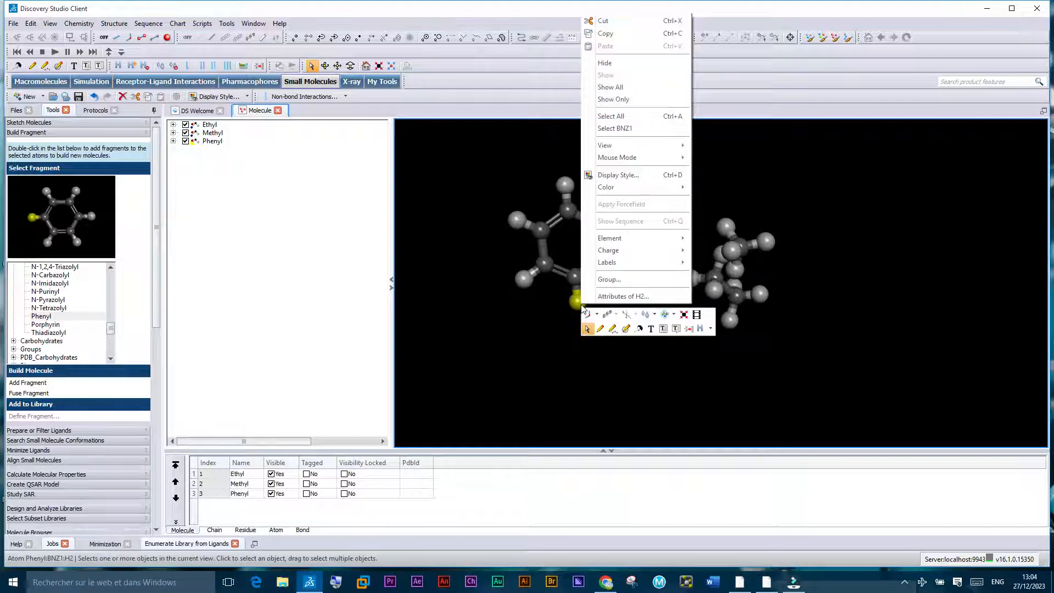
pyautogui.moveTo(640, 246)
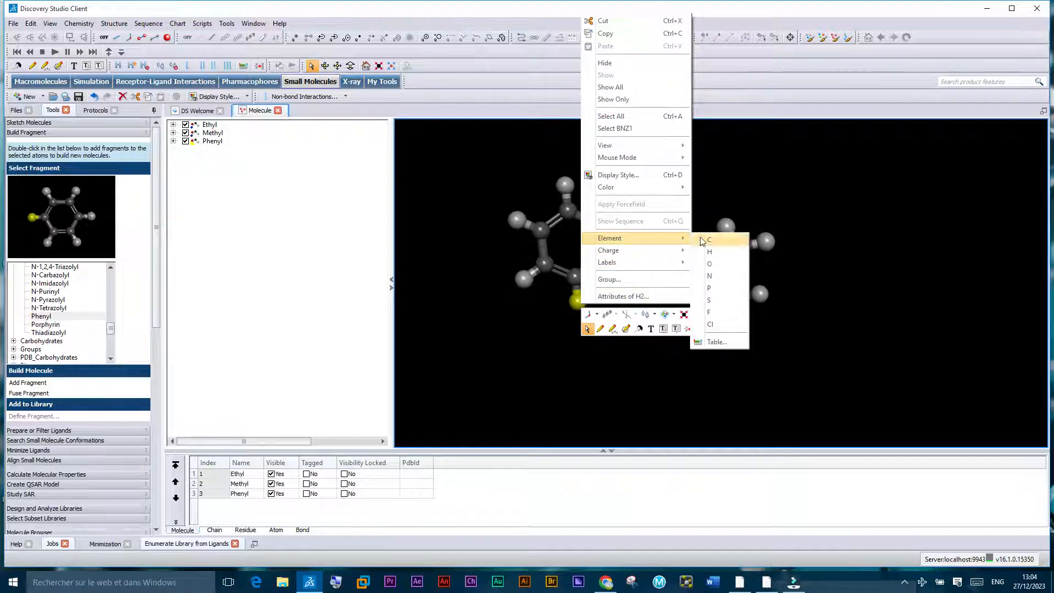
pyautogui.click(712, 326)
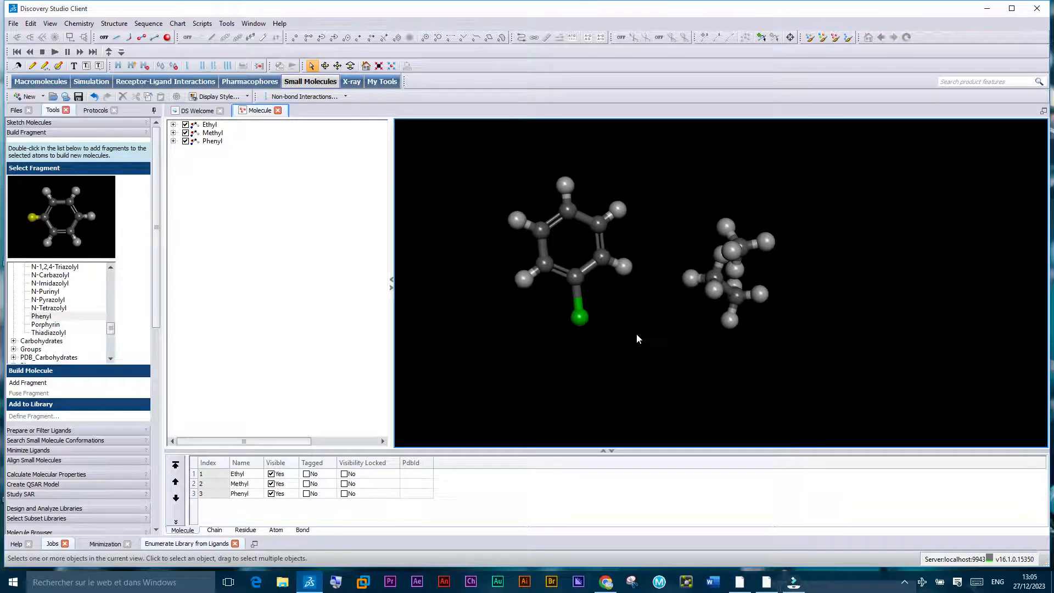
# Change one hydrogen atom of the ethyl molecule to the element Cl.
pyautogui.moveTo(775, 222); pyautogui.dragTo(762, 298, button='right')
pyautogui.click(762, 286)
pyautogui.rightClick(762, 286)
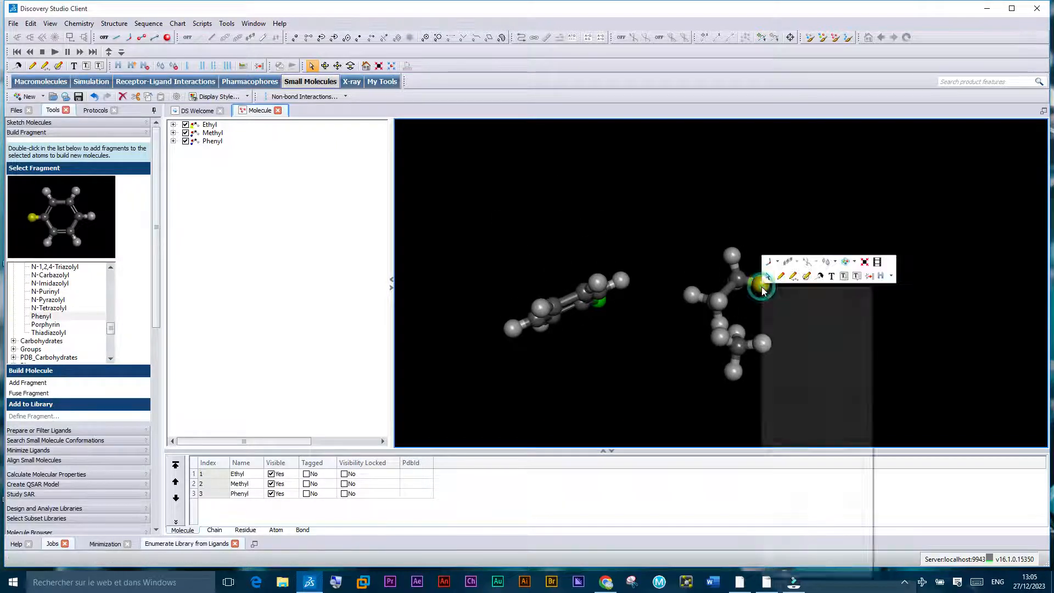
pyautogui.moveTo(815, 519)
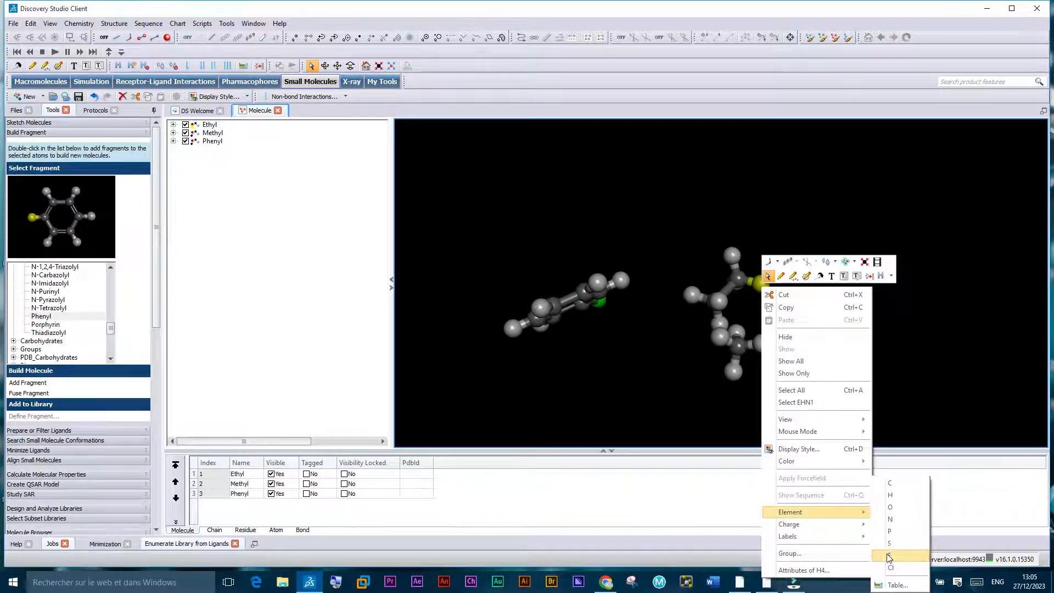
pyautogui.click(891, 568)
# Change one hydrogen atom of the methyl molecule to the element Cl.
pyautogui.moveTo(695, 202); pyautogui.dragTo(795, 335, button='right')
pyautogui.click(795, 334)
pyautogui.rightClick(796, 334)
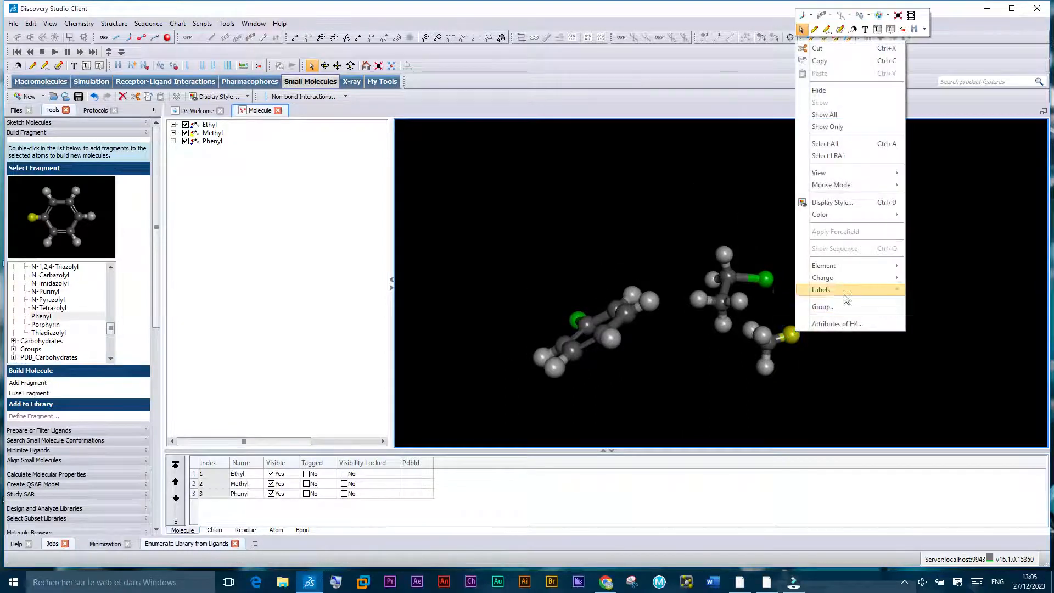
pyautogui.moveTo(878, 266)
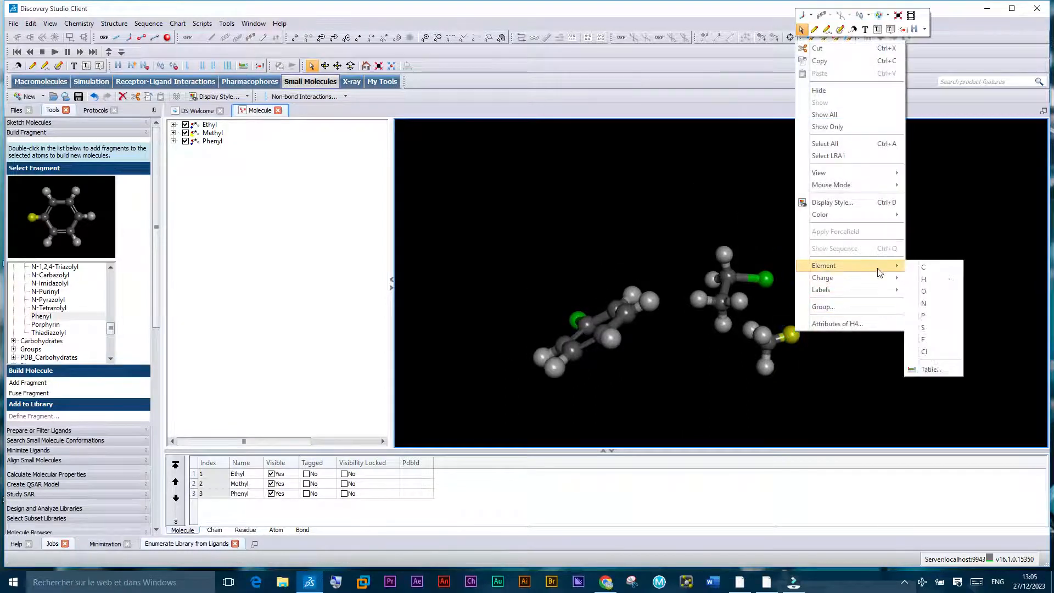
pyautogui.click(932, 352)
pyautogui.moveTo(878, 265); pyautogui.dragTo(839, 298, button='right')
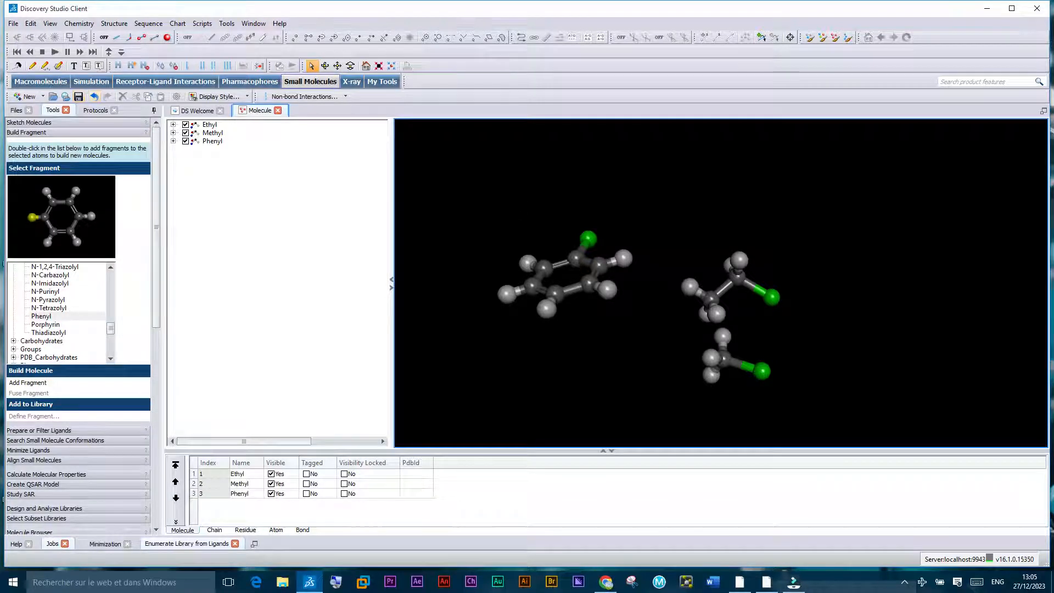
# Start saving the molecules under a new name and create and enter a desktop folder named test-criblage.
pyautogui.click(13, 25)
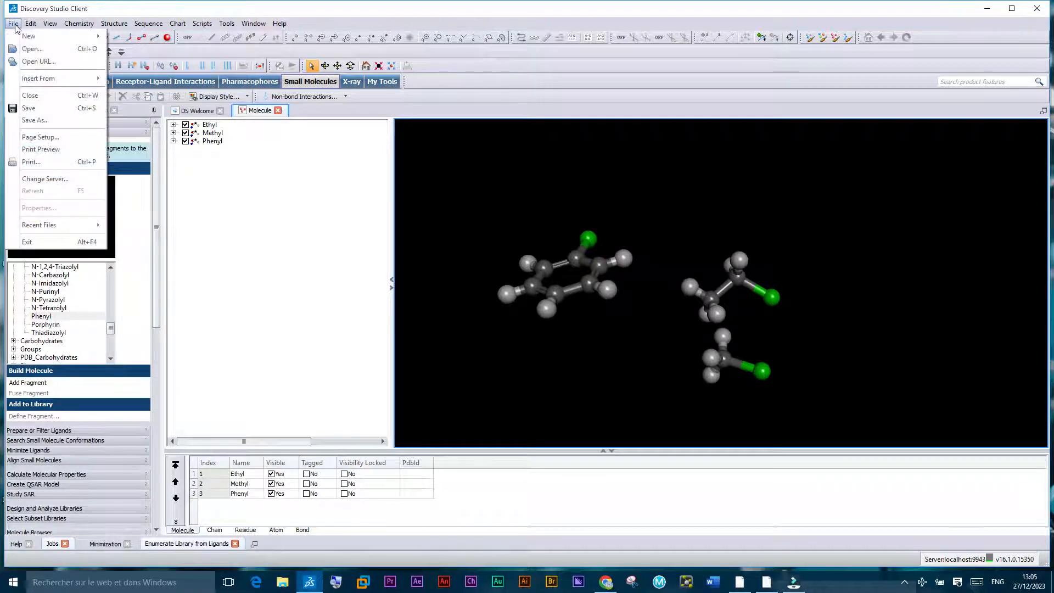
pyautogui.click(40, 121)
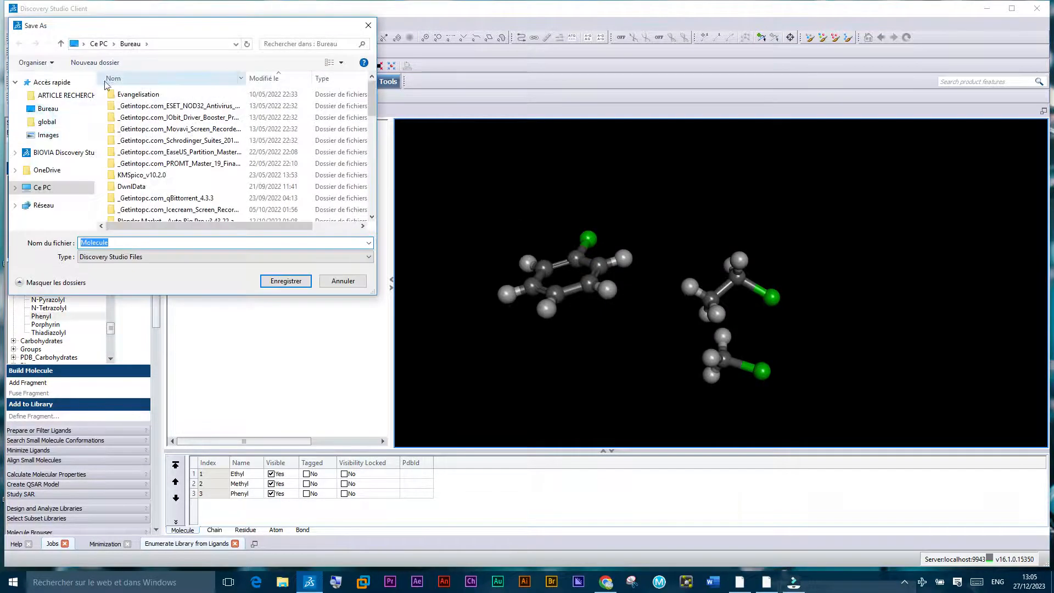
pyautogui.click(78, 64)
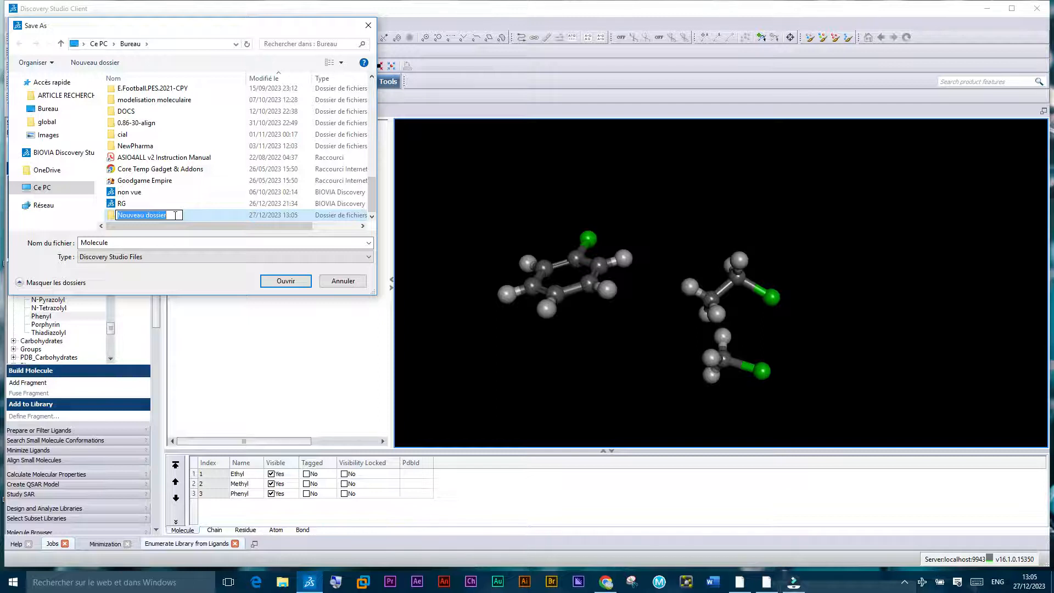
pyautogui.write('test-criblage')
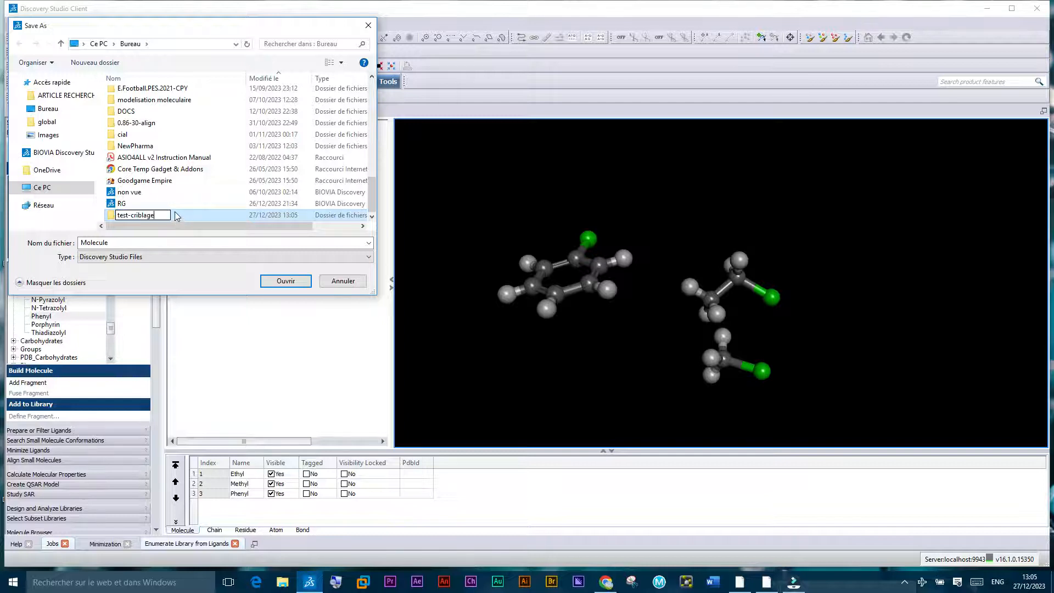
pyautogui.doubleClick(175, 213)
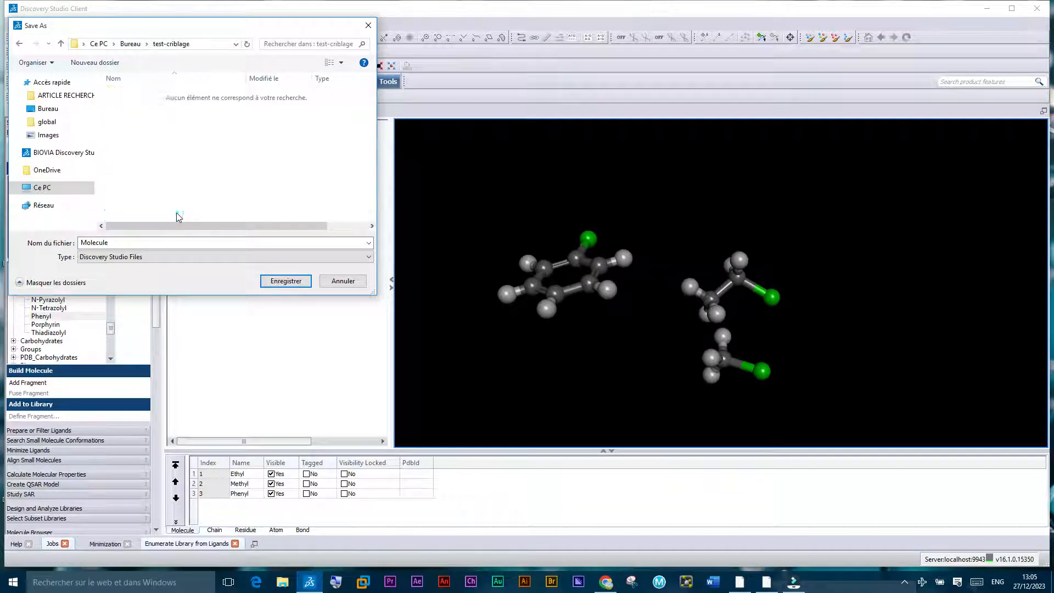
# Save the three molecules as fragment in the MDL MOL/SD Files format.
pyautogui.doubleClick(123, 241)
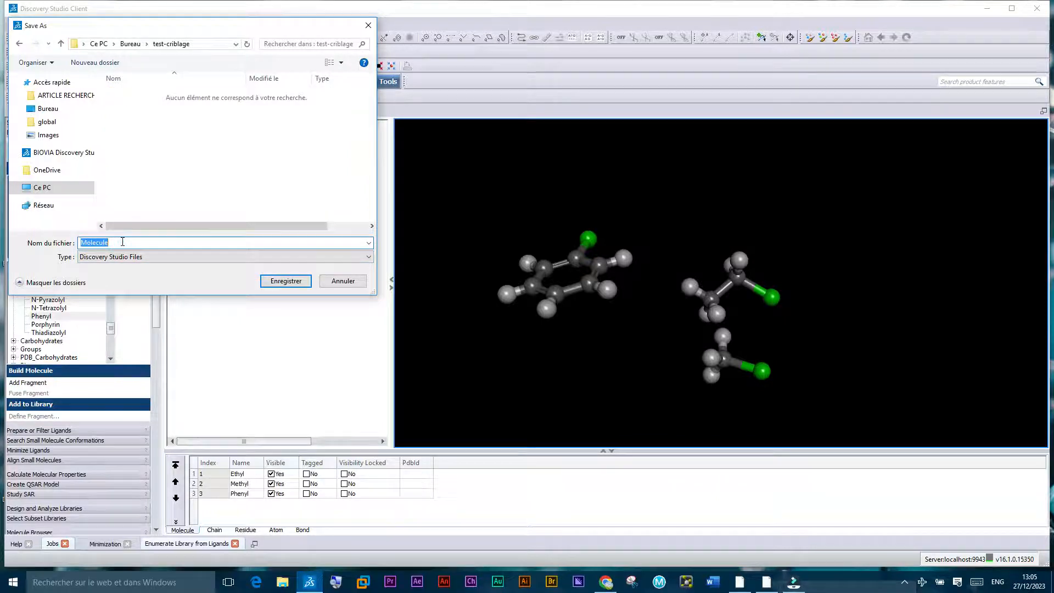
pyautogui.write('fragment')
pyautogui.click(137, 256)
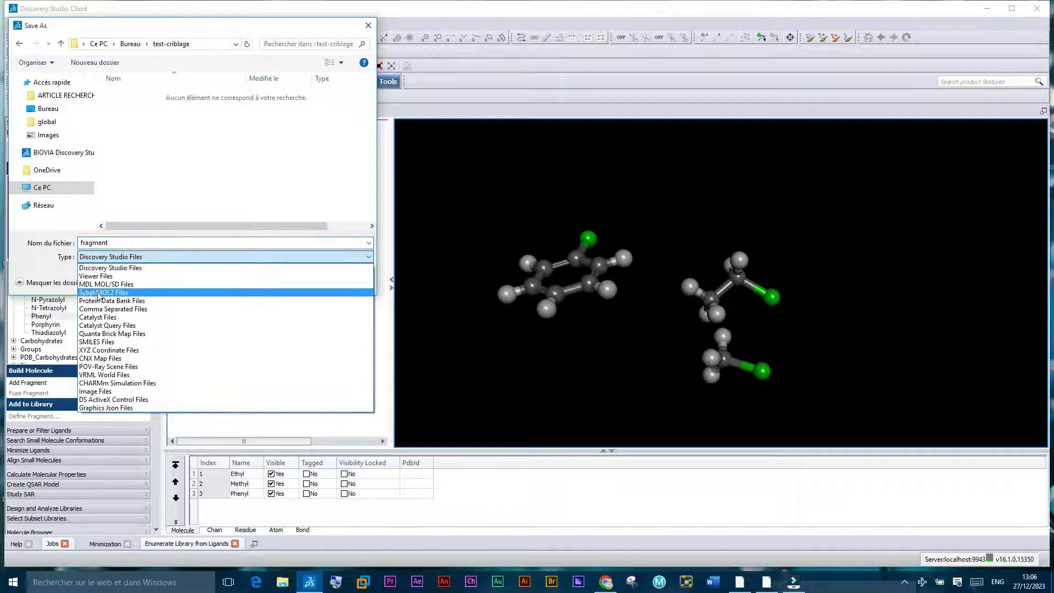
pyautogui.click(123, 284)
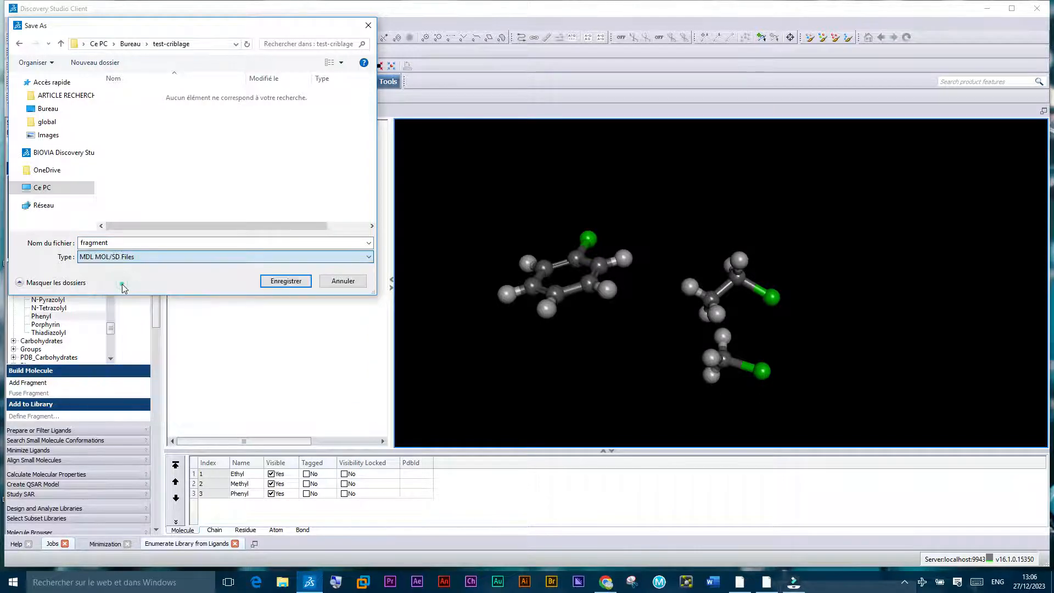
pyautogui.click(277, 280)
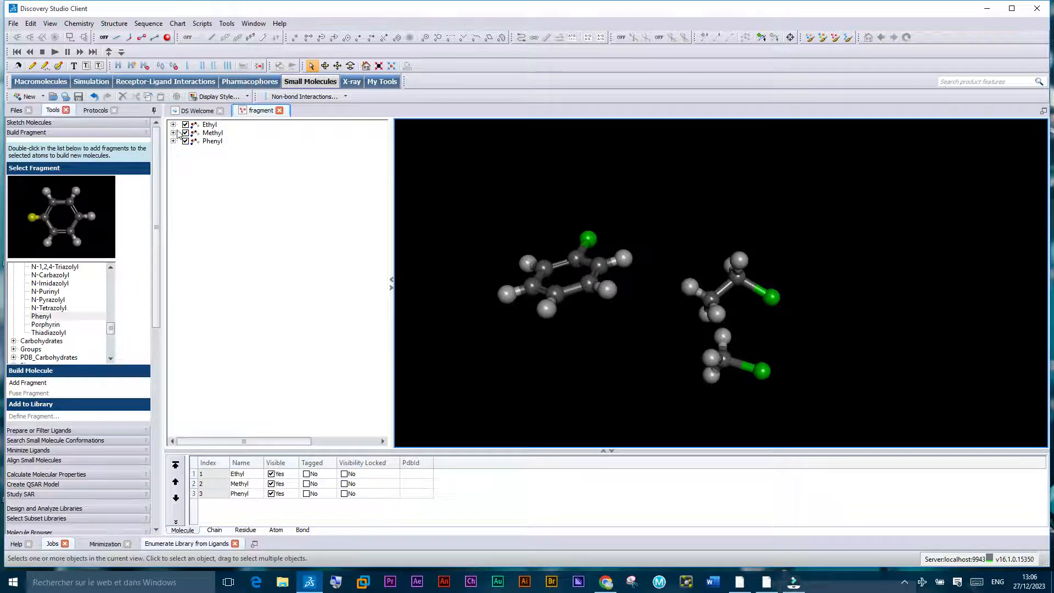
# Open ANO33.pdb from the recent files and show its hierarchy view.
pyautogui.moveTo(512, 200); pyautogui.dragTo(486, 235, button='right')
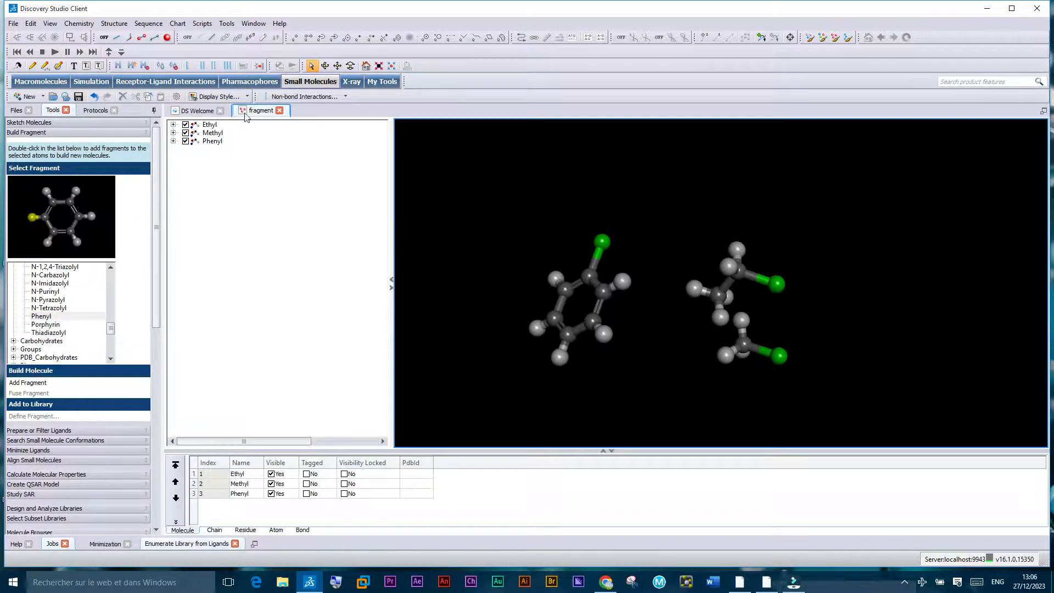
pyautogui.click(199, 110)
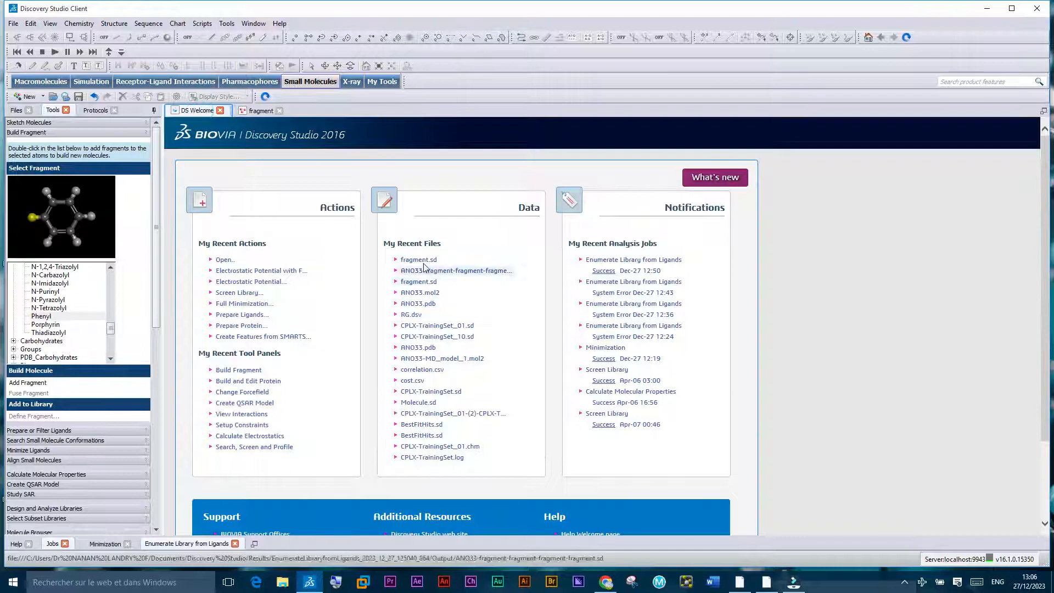
pyautogui.click(420, 303)
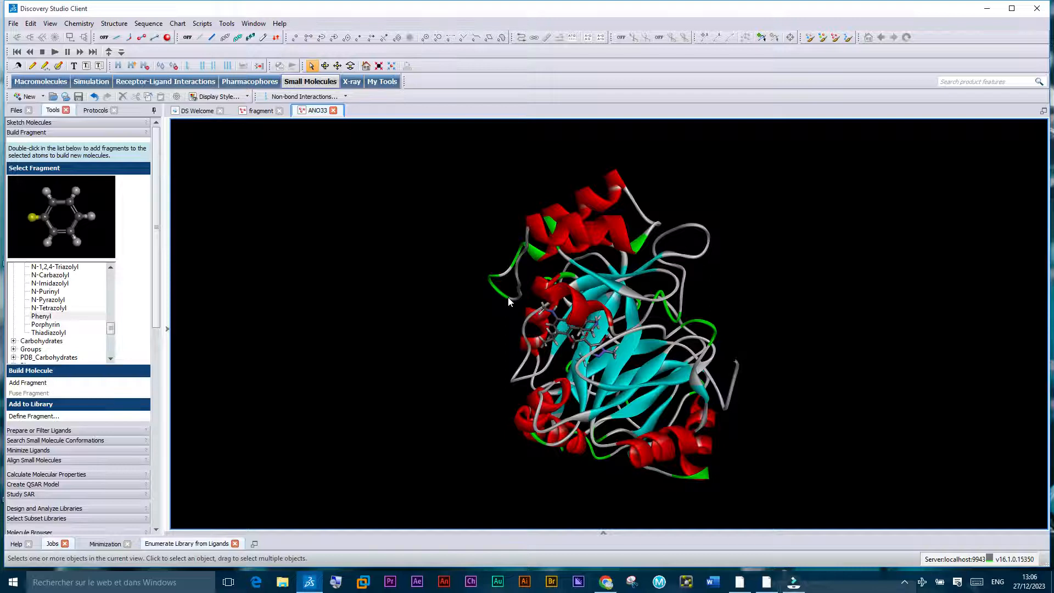
pyautogui.hotkey('ctrl', 'h')
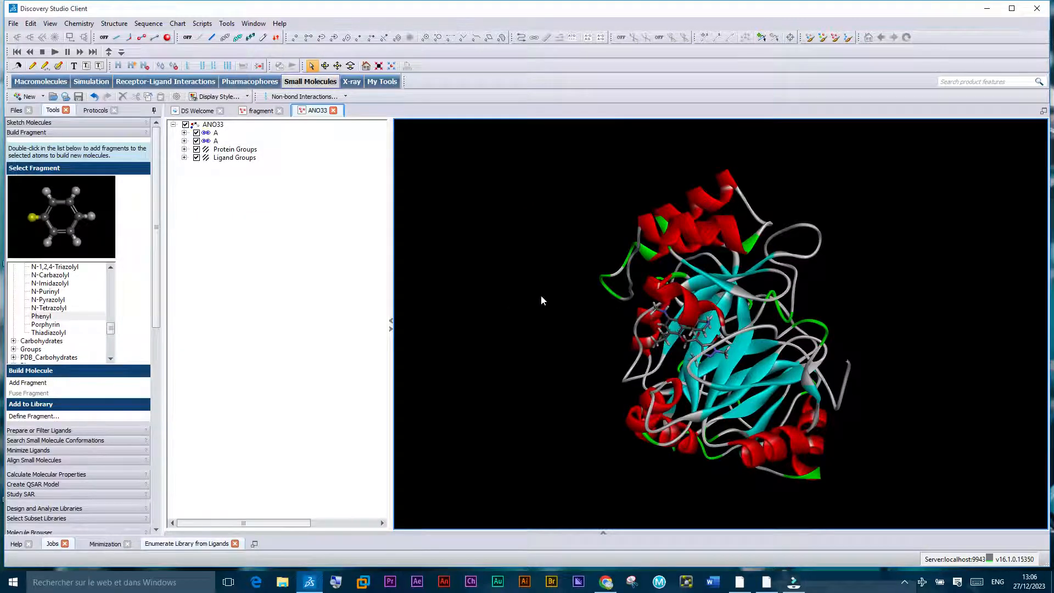
# Expand the second chain A of ANO33 and copy its ligand 869551H.
pyautogui.click(184, 140)
pyautogui.click(236, 150)
pyautogui.rightClick(236, 150)
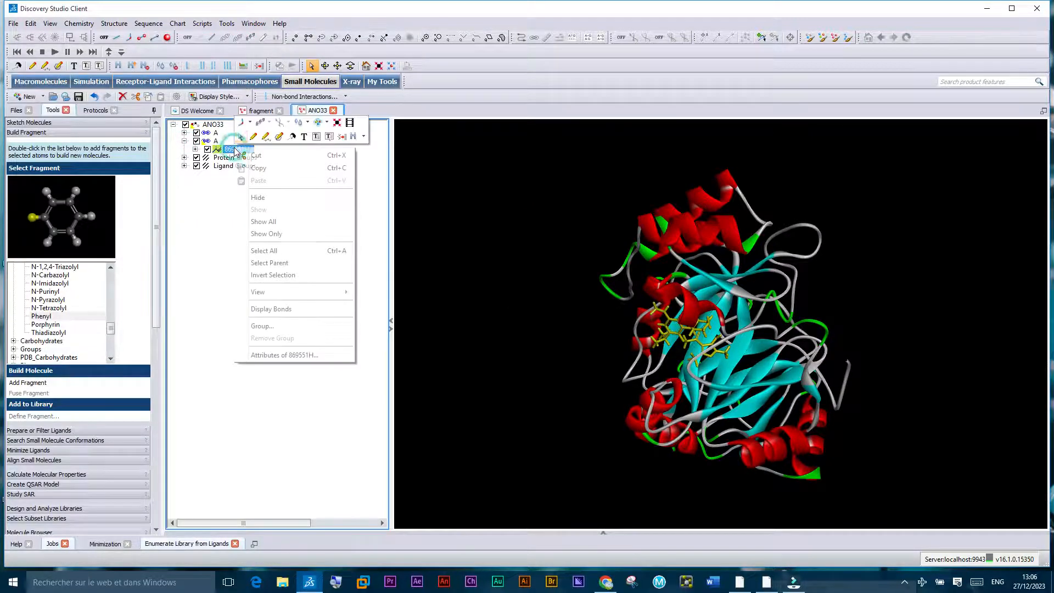
pyautogui.click(254, 168)
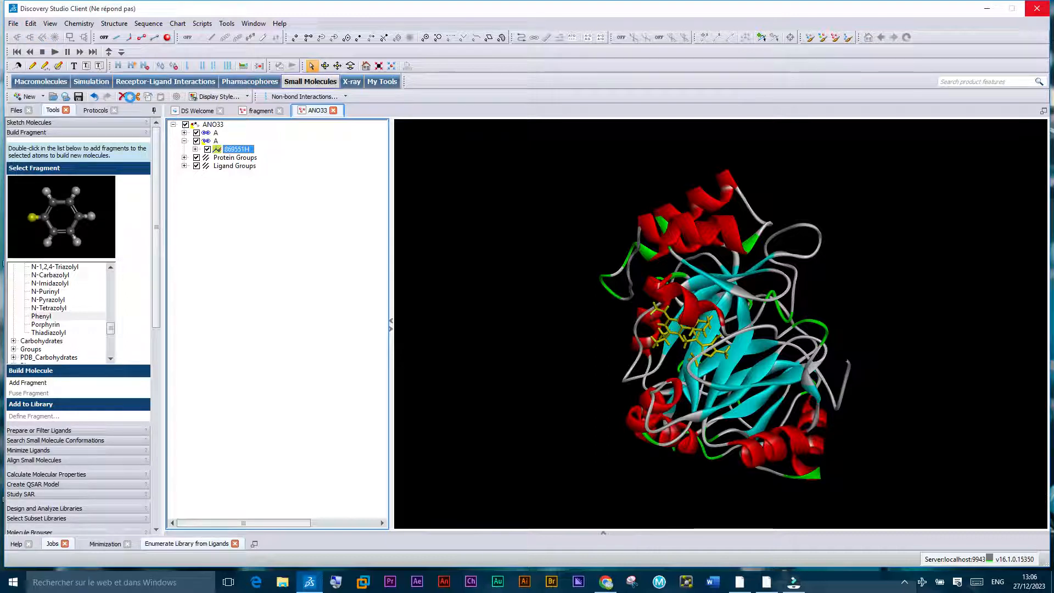
# Create a new molecule window and paste the copied ligand into it.
pyautogui.click(13, 24)
pyautogui.moveTo(31, 24)
pyautogui.click(132, 37)
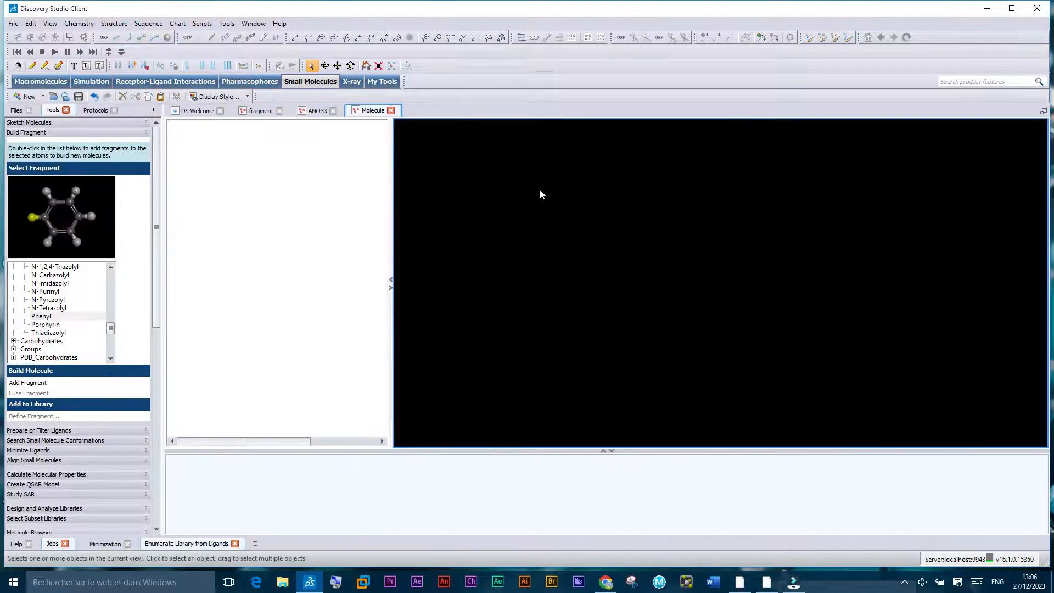
pyautogui.rightClick(539, 189)
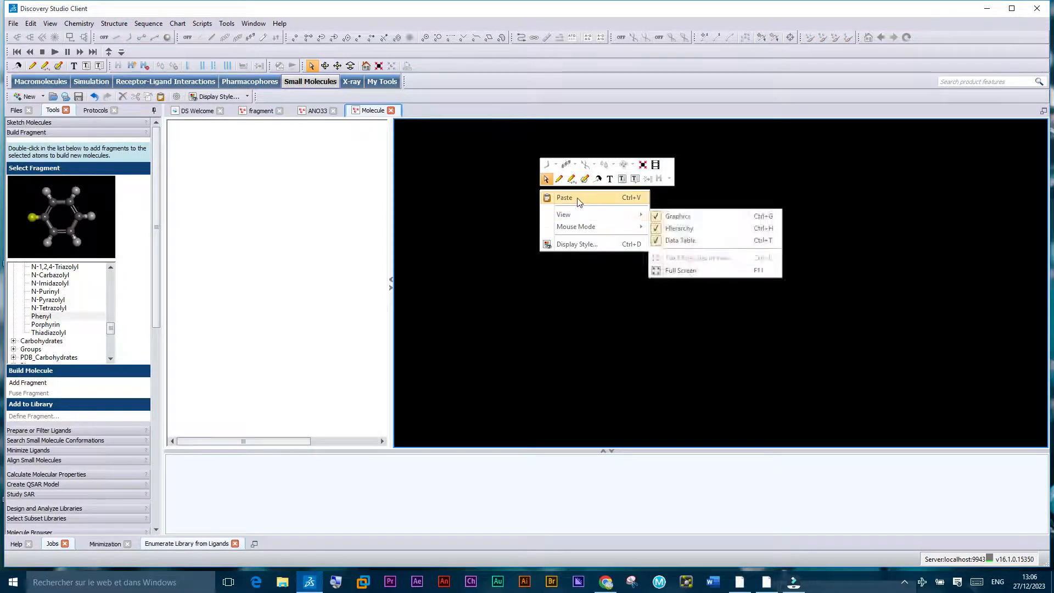
pyautogui.click(578, 200)
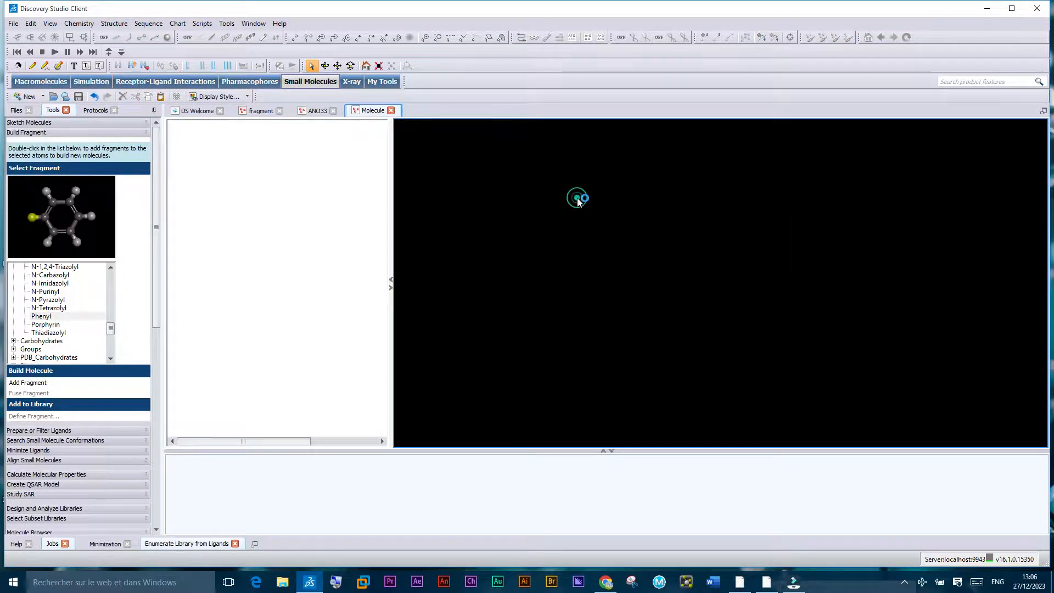
pyautogui.click(615, 220)
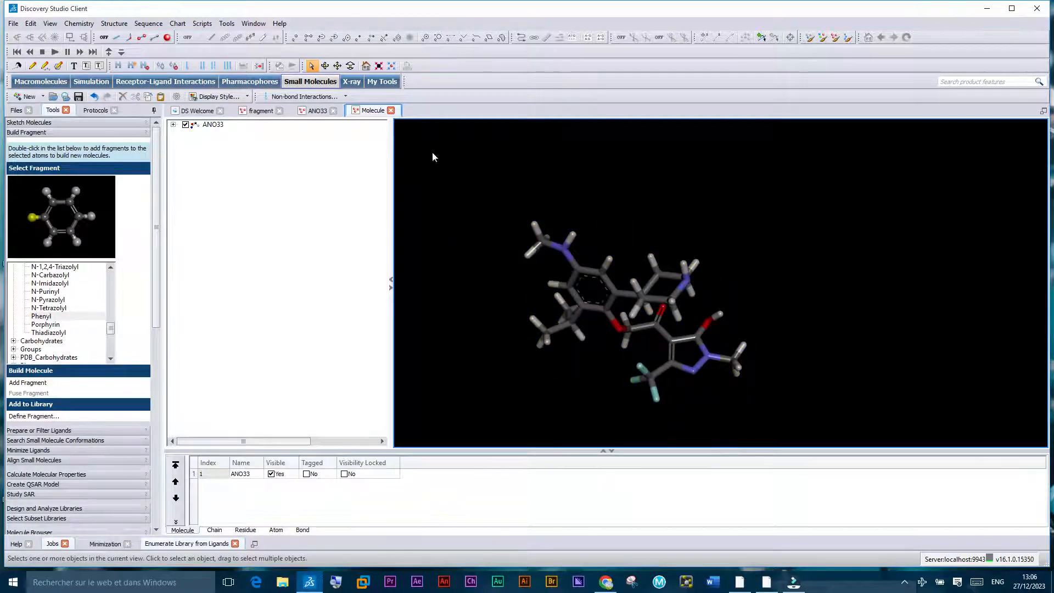
# Close the ANO33 protein window without saving its changes.
pyautogui.click(333, 110)
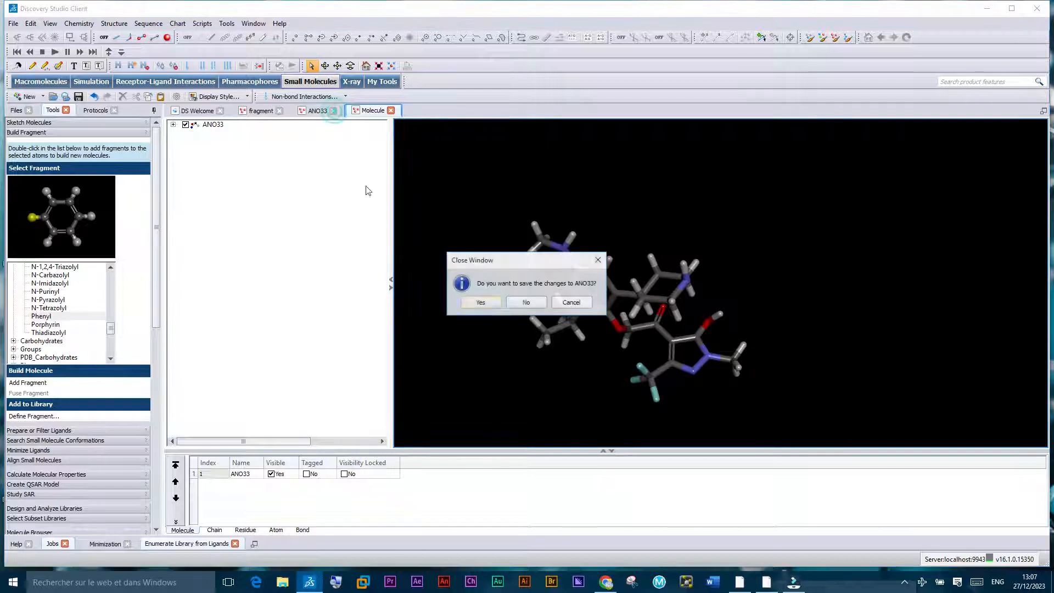
pyautogui.click(516, 302)
pyautogui.moveTo(512, 299); pyautogui.dragTo(500, 226, button='right')
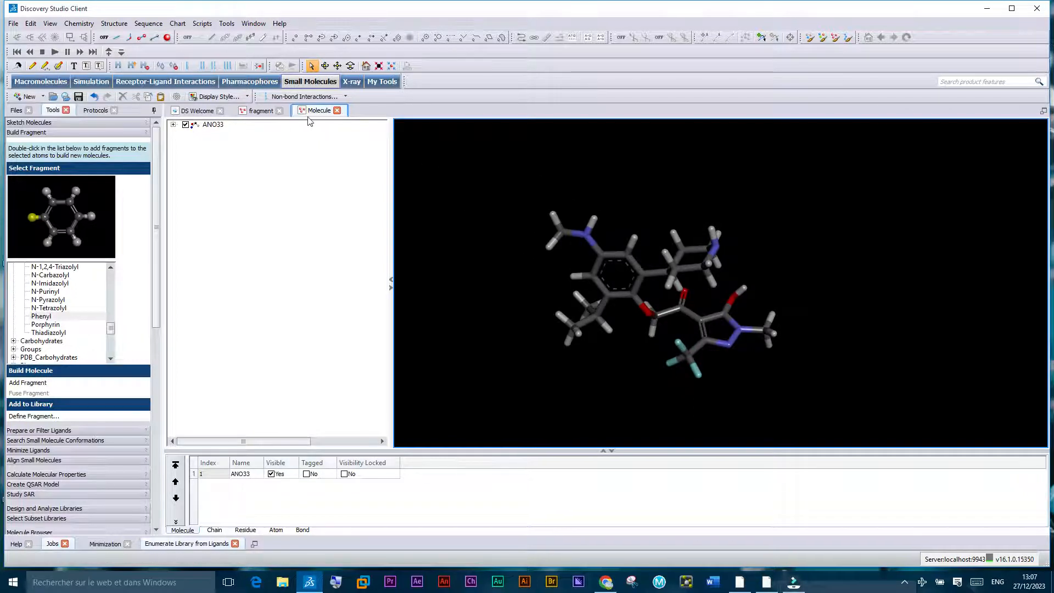
# Start saving the ligand window under a new name, with the file name core and type Discovery Studio Files.
pyautogui.click(14, 23)
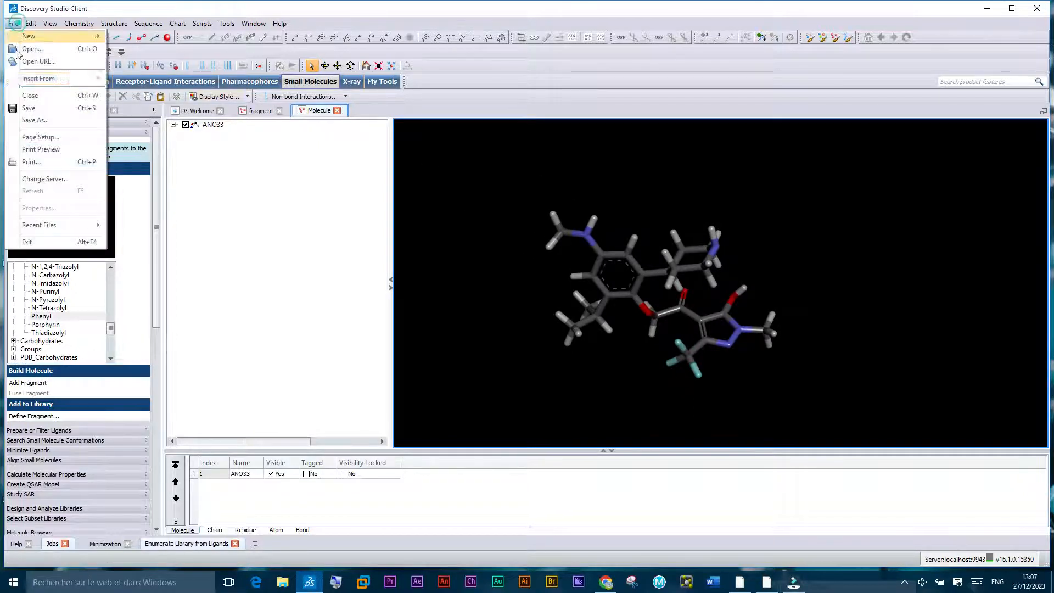
pyautogui.click(36, 120)
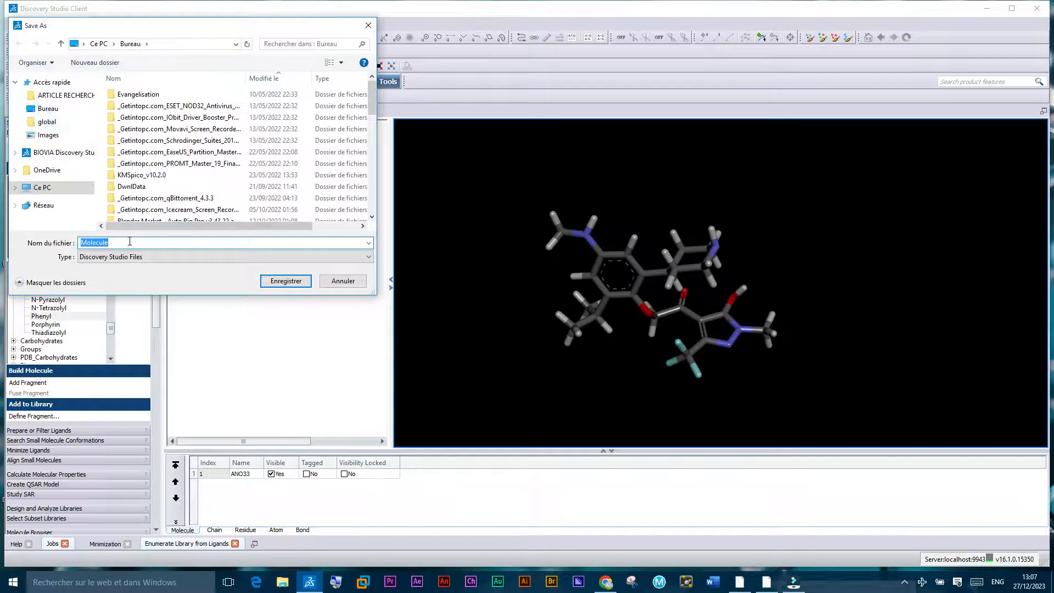
pyautogui.click(137, 257)
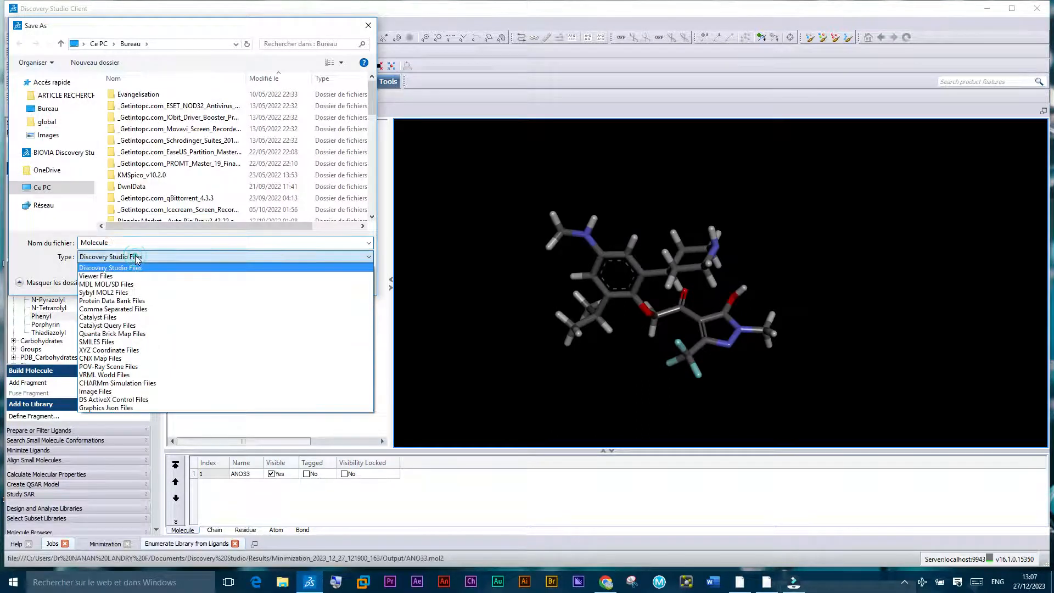
pyautogui.click(137, 259)
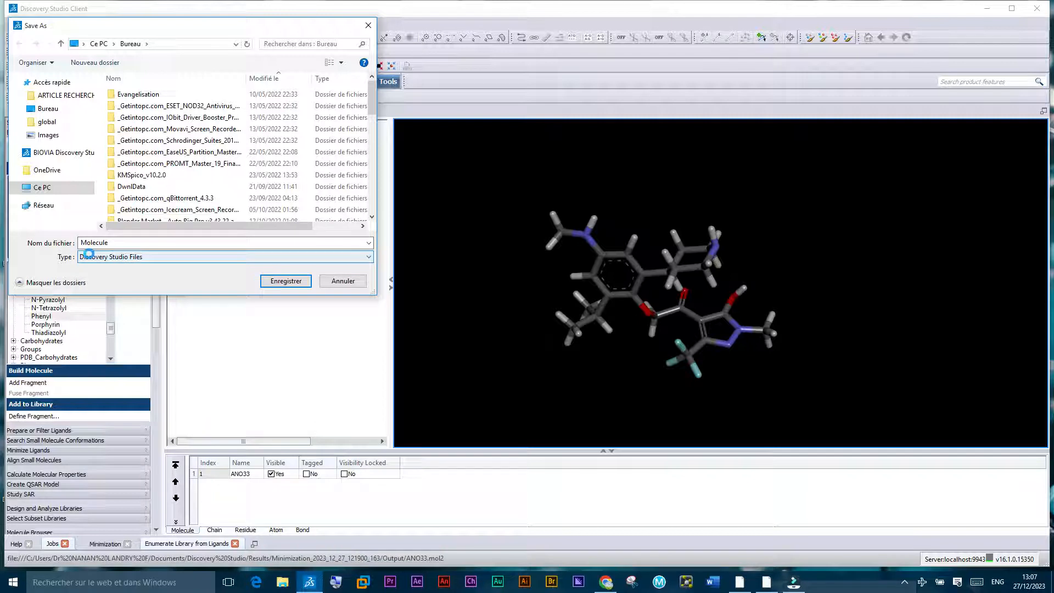
pyautogui.doubleClick(111, 245)
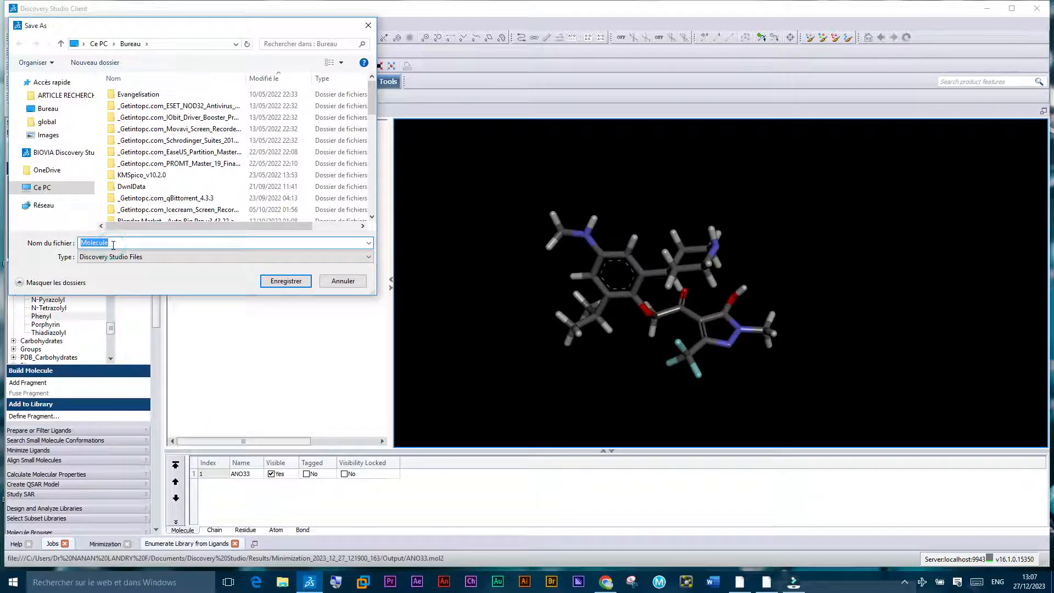
pyautogui.write('c')
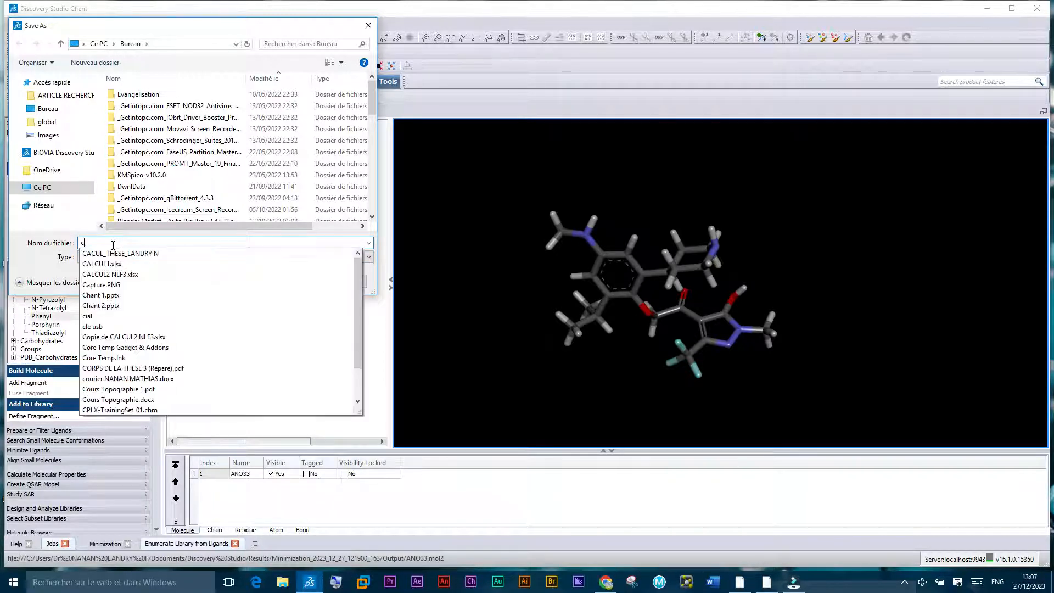
pyautogui.write('ore')
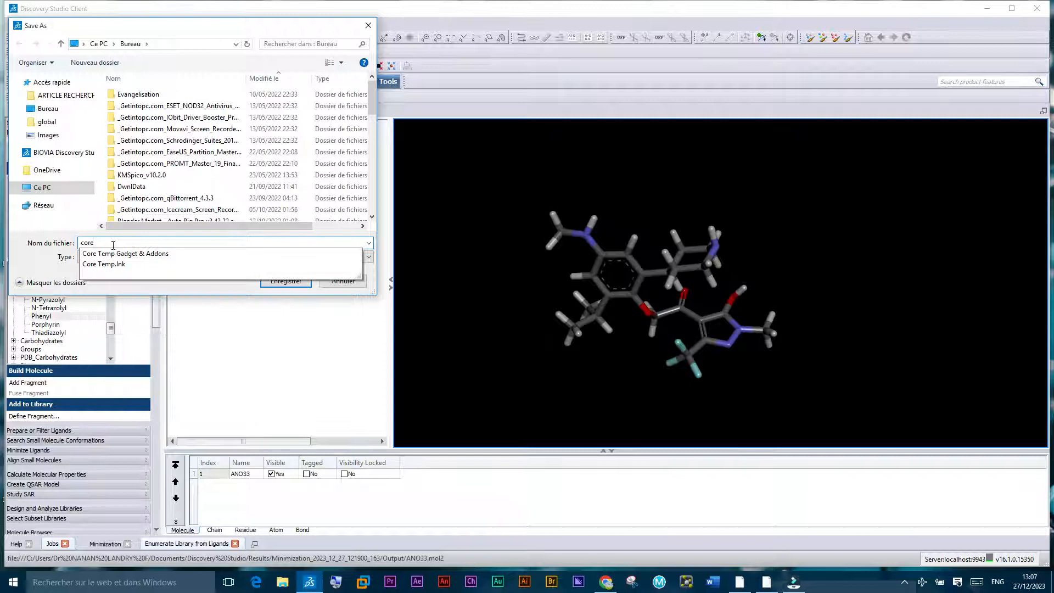
pyautogui.click(43, 269)
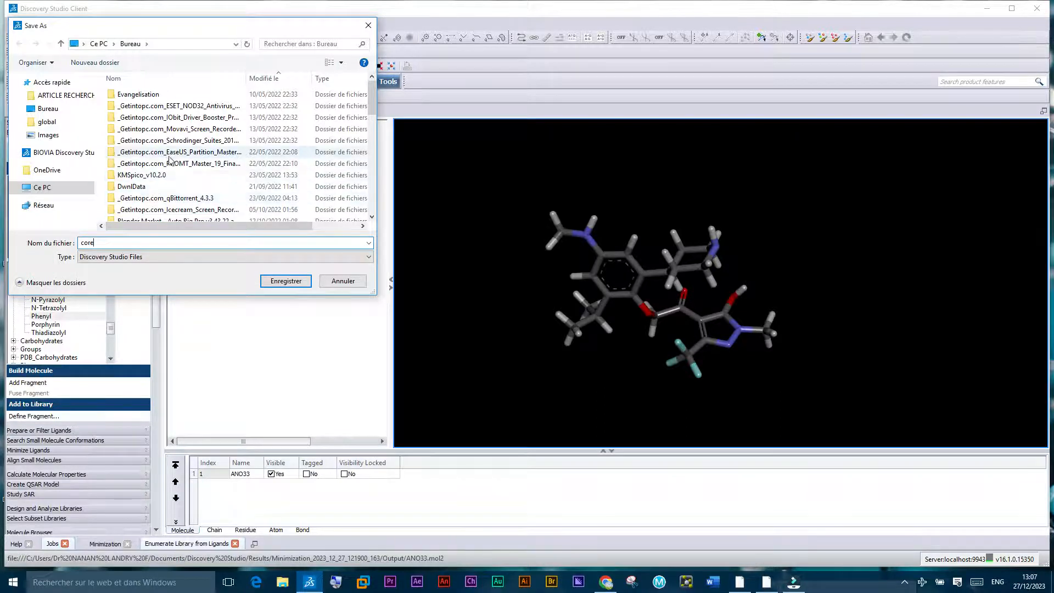
# Choose the test-criblage folder on the desktop as the destination and save the core file there.
pyautogui.scroll(-3, 165, 193)
pyautogui.scroll(-3, 181, 198)
pyautogui.scroll(5, 195, 189)
pyautogui.scroll(1, 201, 173)
pyautogui.moveTo(370, 92); pyautogui.dragTo(368, 194)
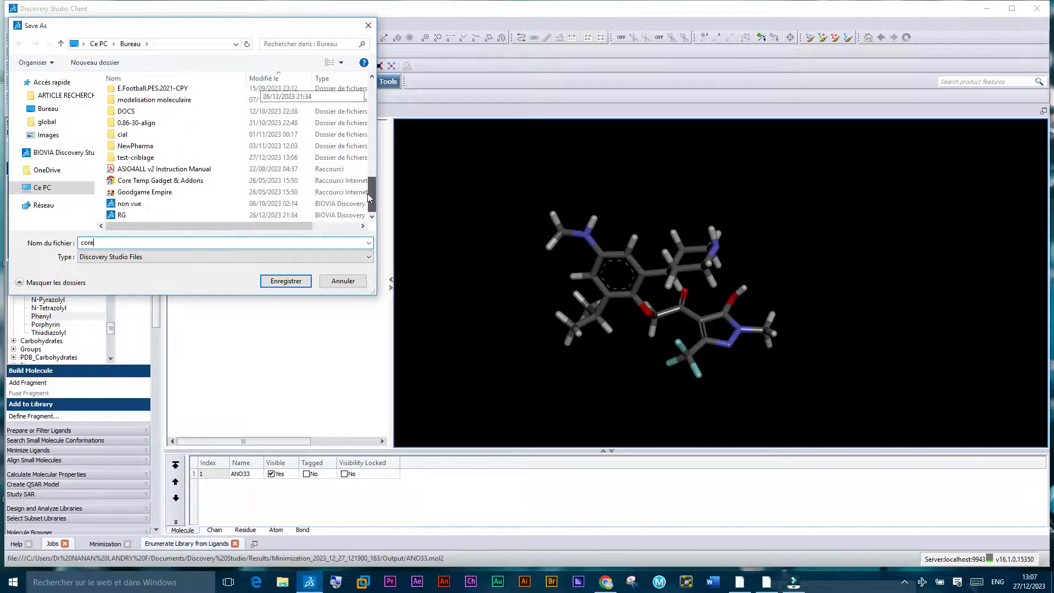
pyautogui.doubleClick(150, 158)
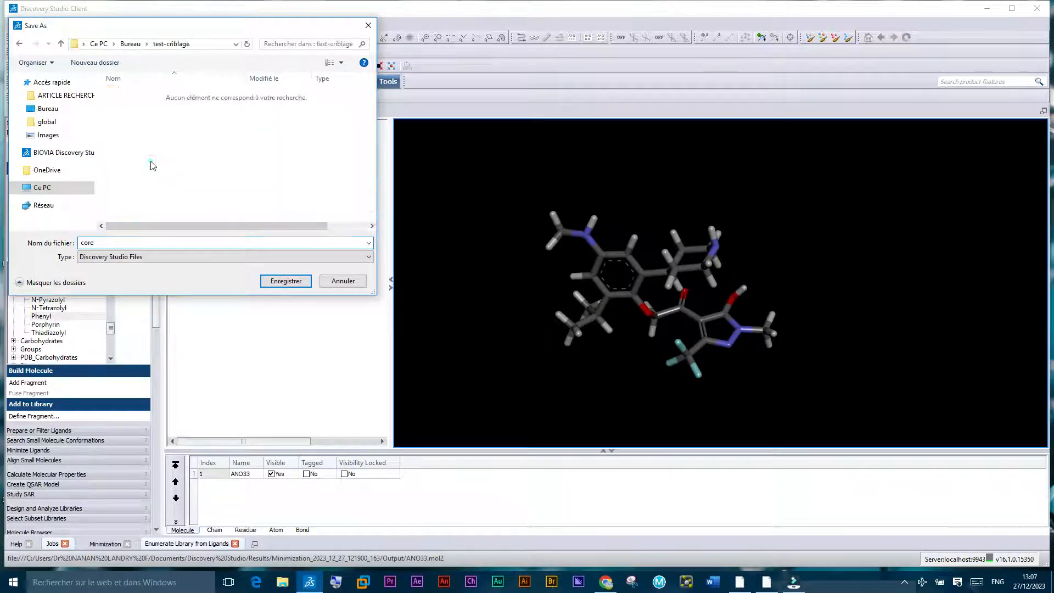
pyautogui.click(284, 281)
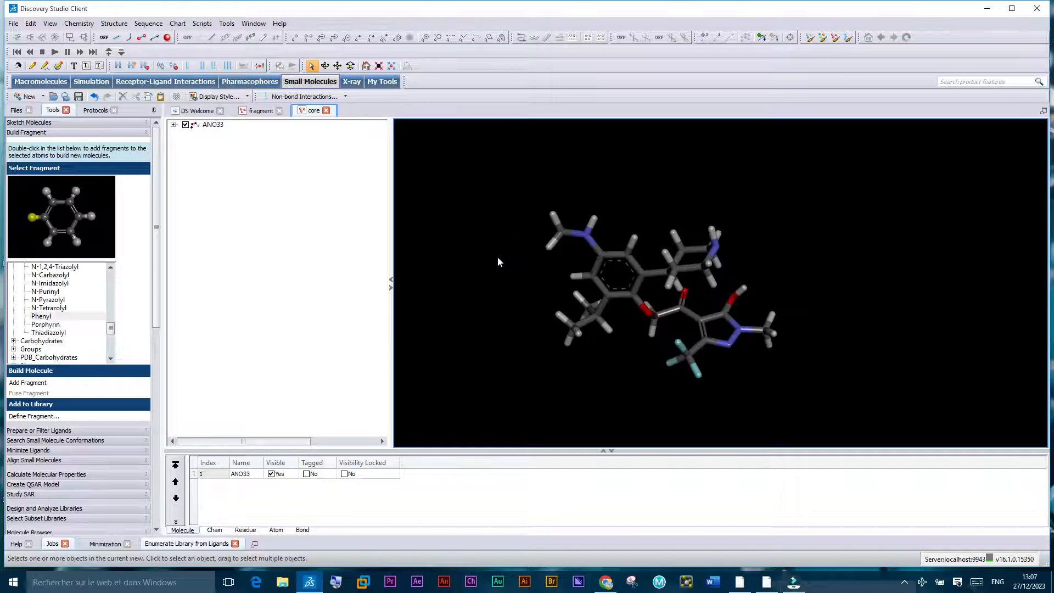
# Close the core molecule window.
pyautogui.rightClick(535, 225)
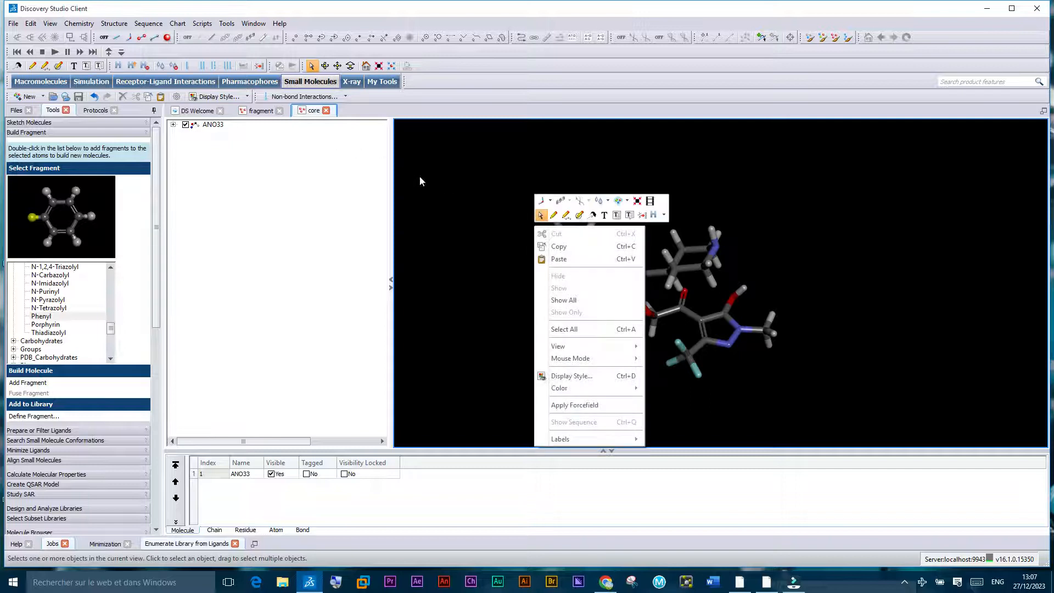
pyautogui.click(448, 183)
pyautogui.click(326, 111)
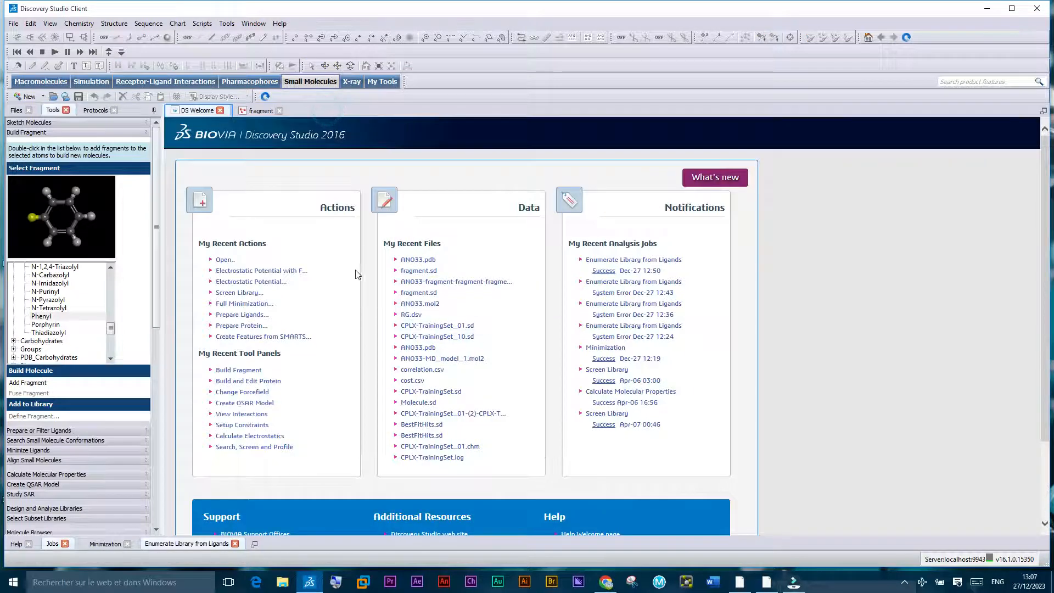
# Open the core file from the test-criblage folder on the desktop.
pyautogui.click(13, 23)
pyautogui.click(39, 52)
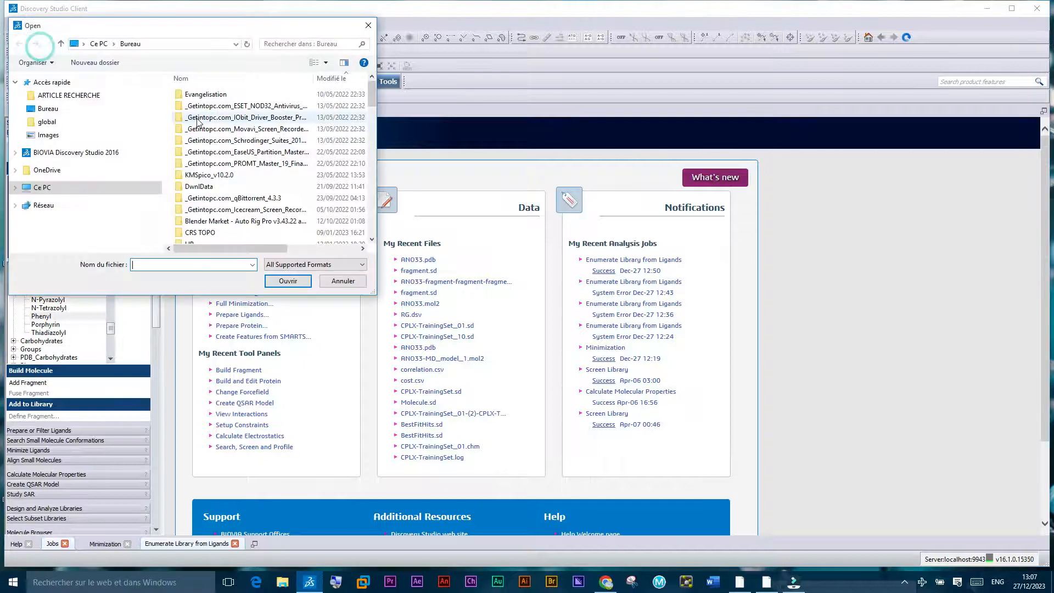
pyautogui.moveTo(371, 95); pyautogui.dragTo(370, 154)
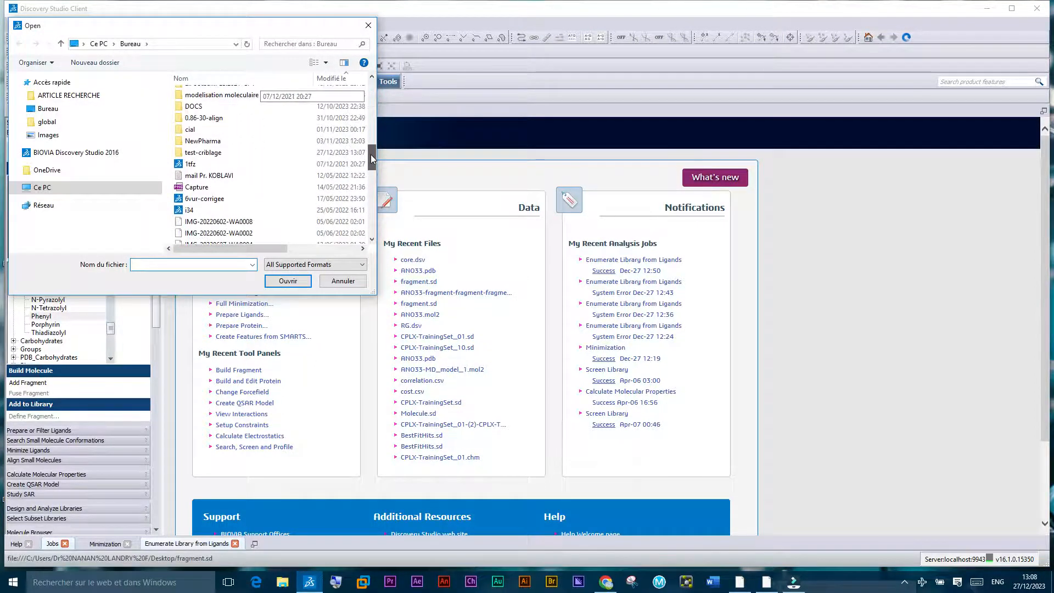
pyautogui.doubleClick(220, 154)
pyautogui.click(193, 94)
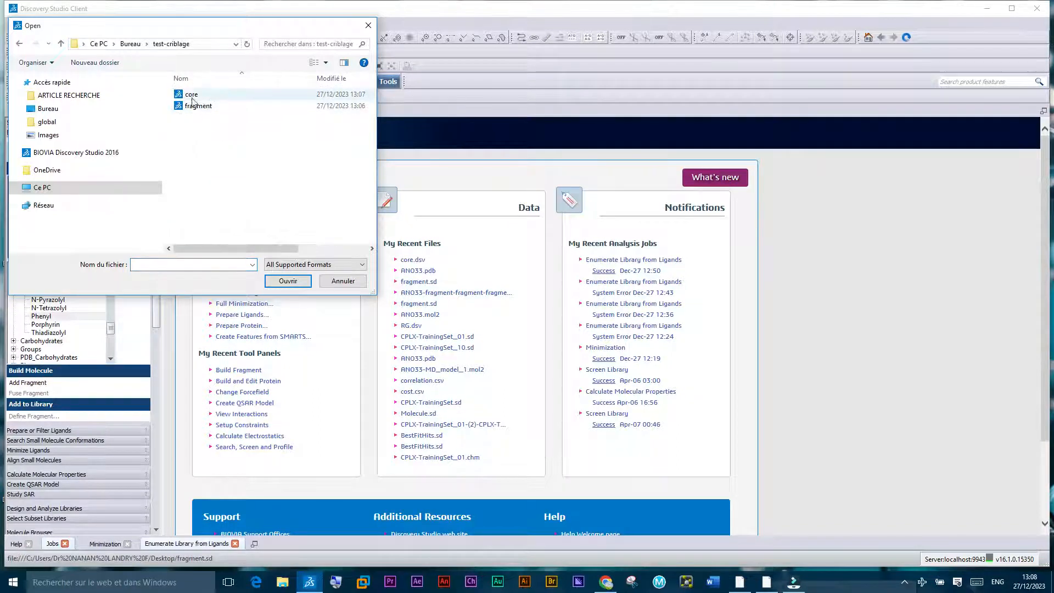
pyautogui.click(287, 280)
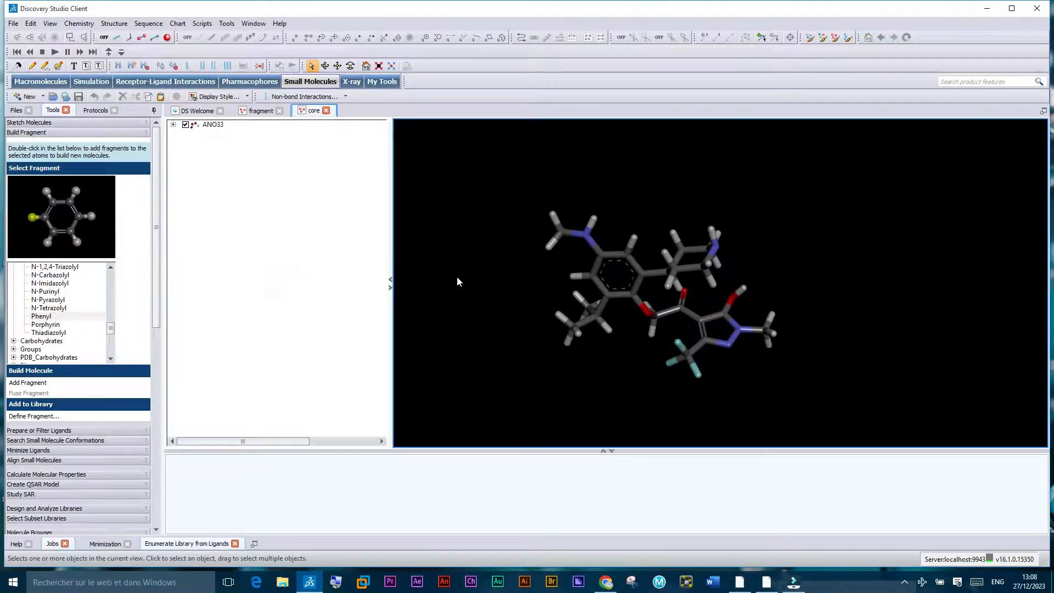
# Examine the ligand's trifluoromethyl group on the pyrazole ring and its methylamino group on the benzene ring as substitution sites.
pyautogui.moveTo(618, 209); pyautogui.dragTo(619, 264, button='right')
pyautogui.scroll(3, 608, 262)
pyautogui.moveTo(668, 327)
pyautogui.mouseDown()
pyautogui.moveTo(654, 332)
pyautogui.moveTo(653, 374)
pyautogui.moveTo(702, 388)
pyautogui.moveTo(718, 372)
pyautogui.moveTo(707, 354)
pyautogui.moveTo(667, 324)
pyautogui.moveTo(660, 331)
pyautogui.mouseUp()
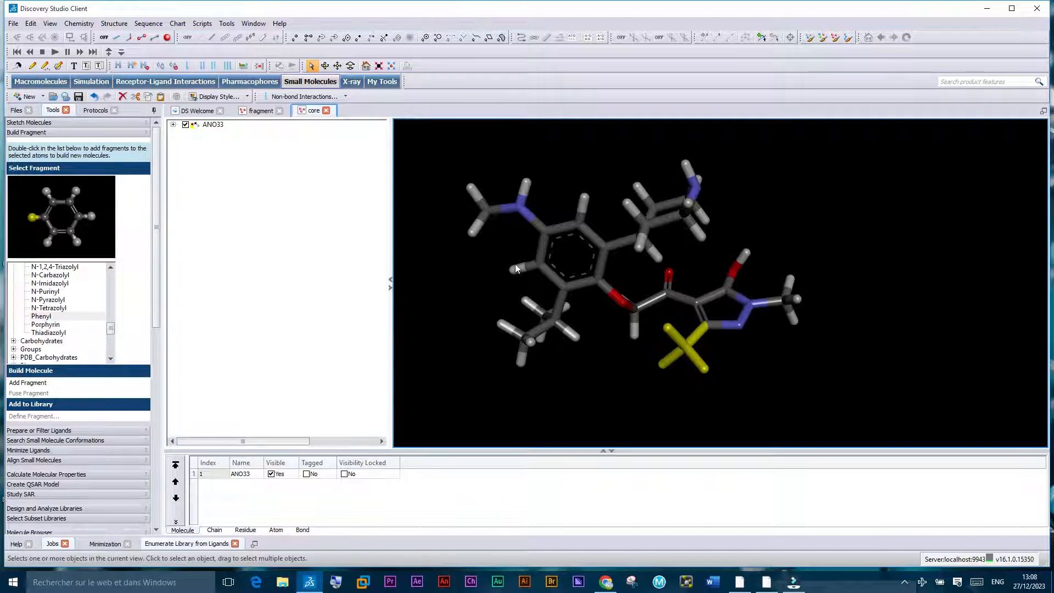
pyautogui.moveTo(503, 239); pyautogui.dragTo(512, 245, button='right')
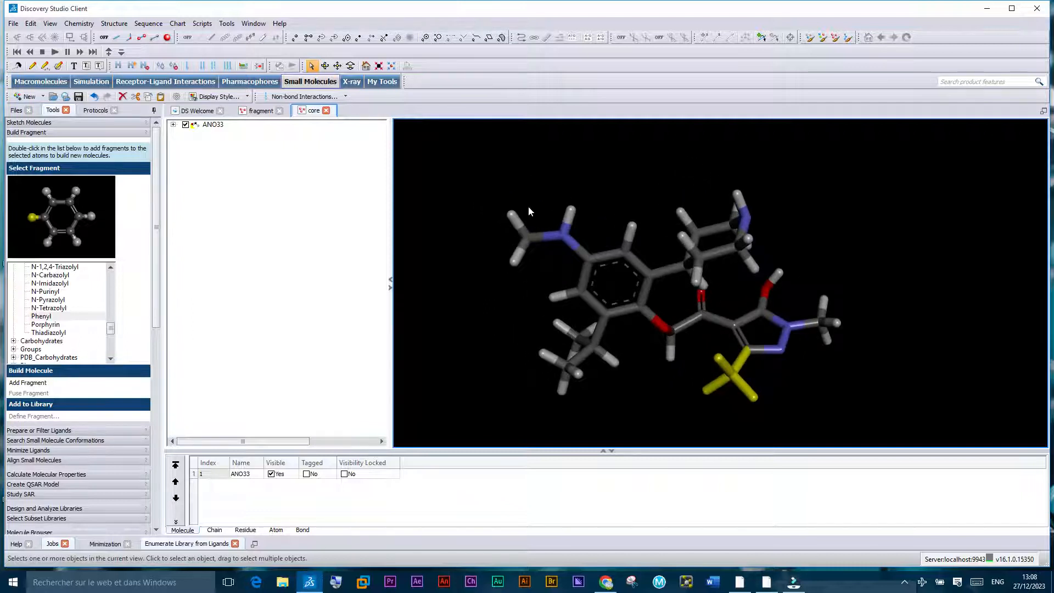
pyautogui.moveTo(490, 187)
pyautogui.mouseDown()
pyautogui.moveTo(503, 266)
pyautogui.moveTo(553, 223)
pyautogui.moveTo(585, 215)
pyautogui.moveTo(479, 189)
pyautogui.mouseUp()
pyautogui.scroll(3, 586, 192)
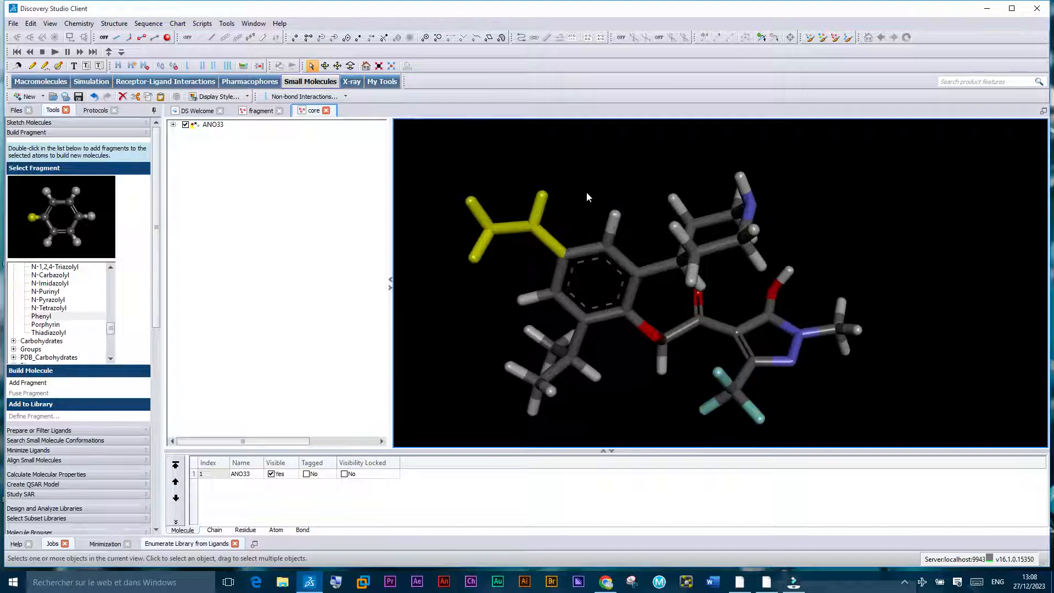
pyautogui.scroll(-2, 586, 192)
pyautogui.scroll(-2, 551, 249)
pyautogui.click(549, 247)
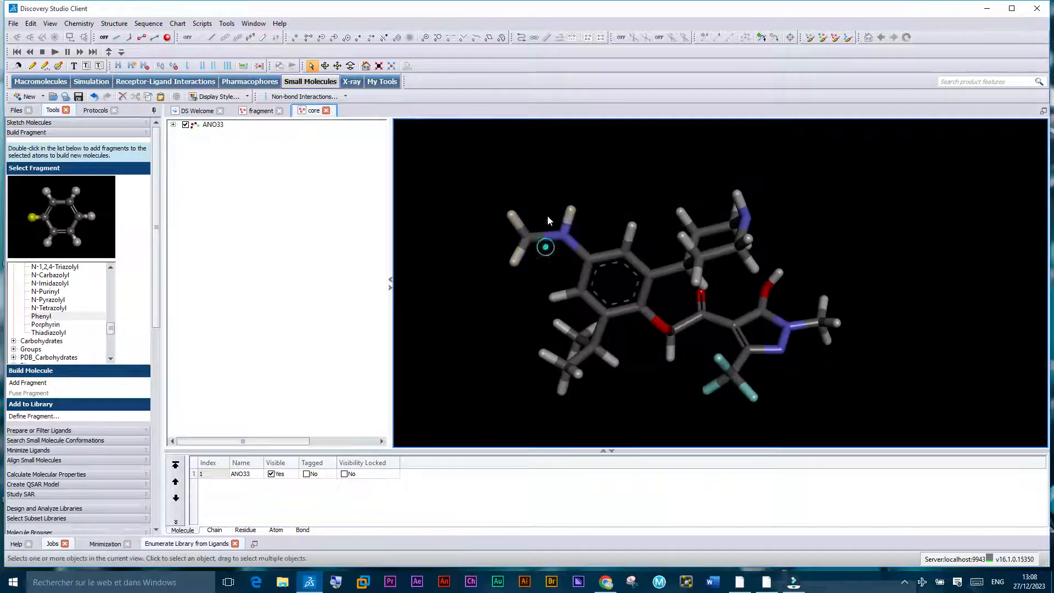
# Delete the methyl carbon and all hydrogens of the methylamino group, leaving only the nitrogen on the benzene ring.
pyautogui.click(510, 263)
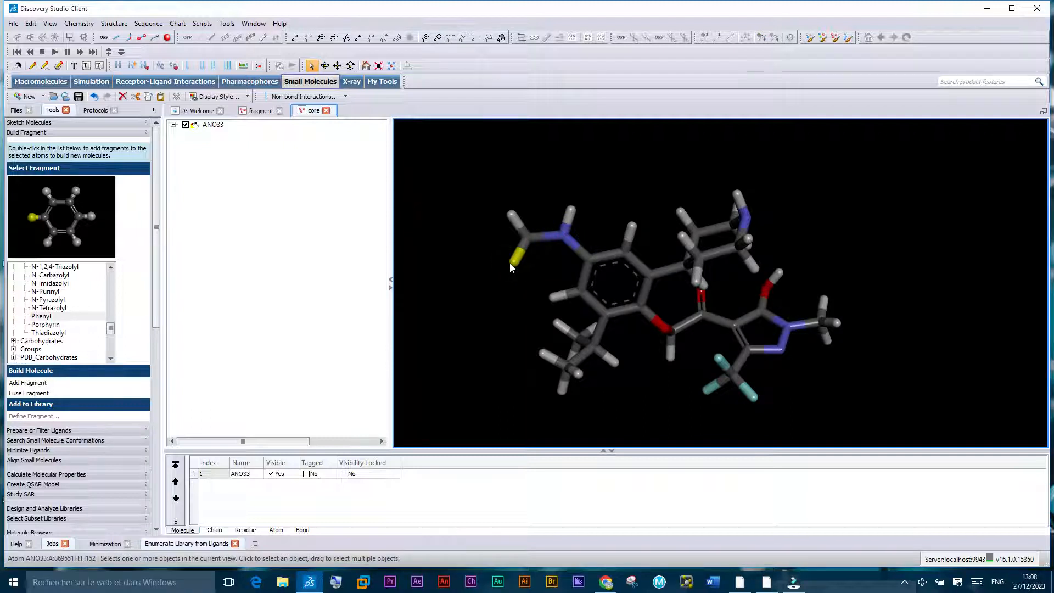
pyautogui.press('Delete')
pyautogui.click(512, 216)
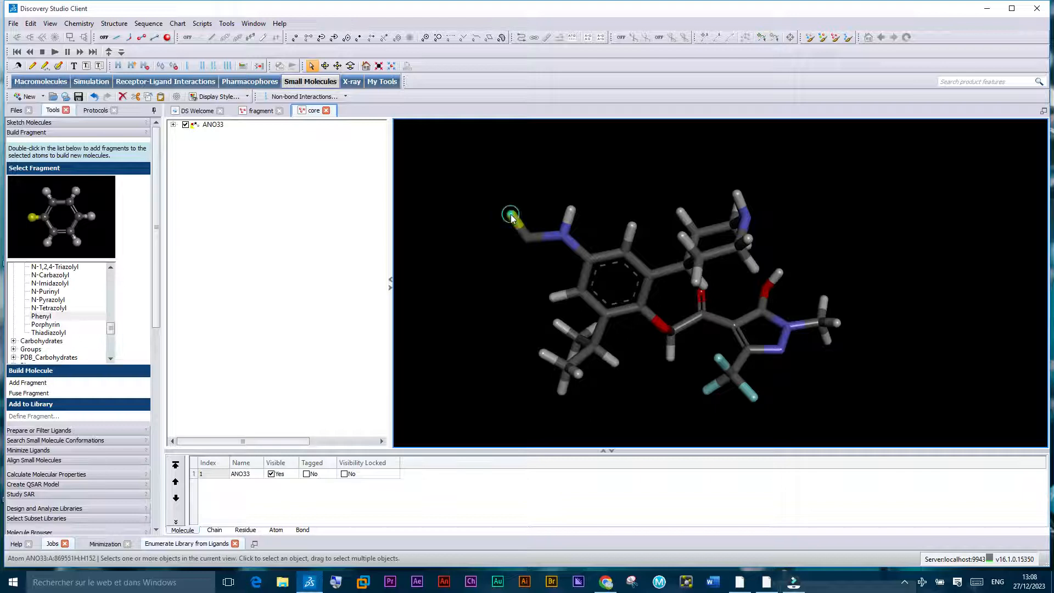
pyautogui.press('Delete')
pyautogui.click(524, 235)
pyautogui.press('Insert')
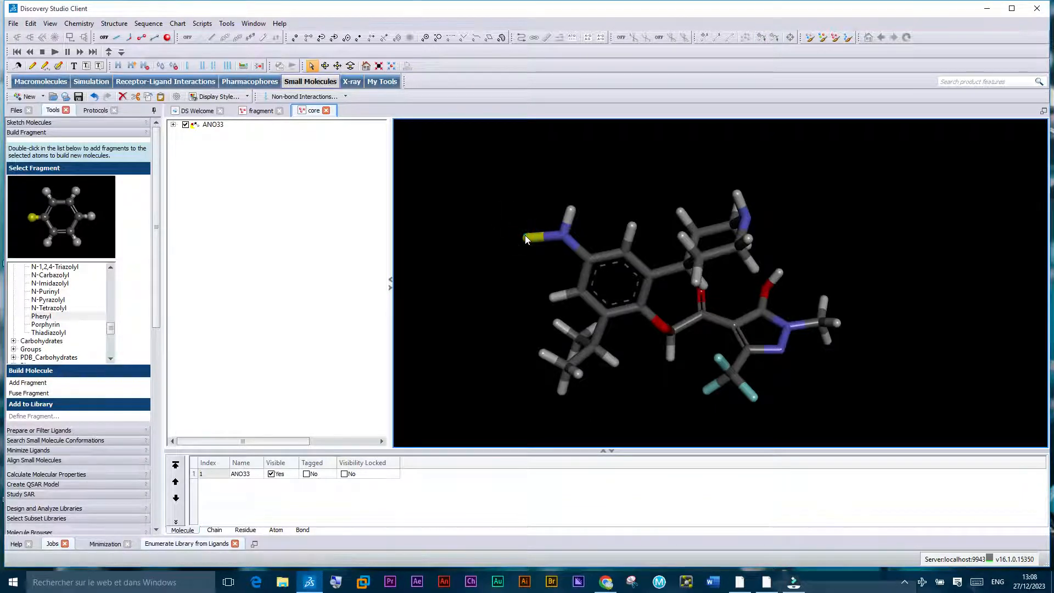
pyautogui.click(239, 8)
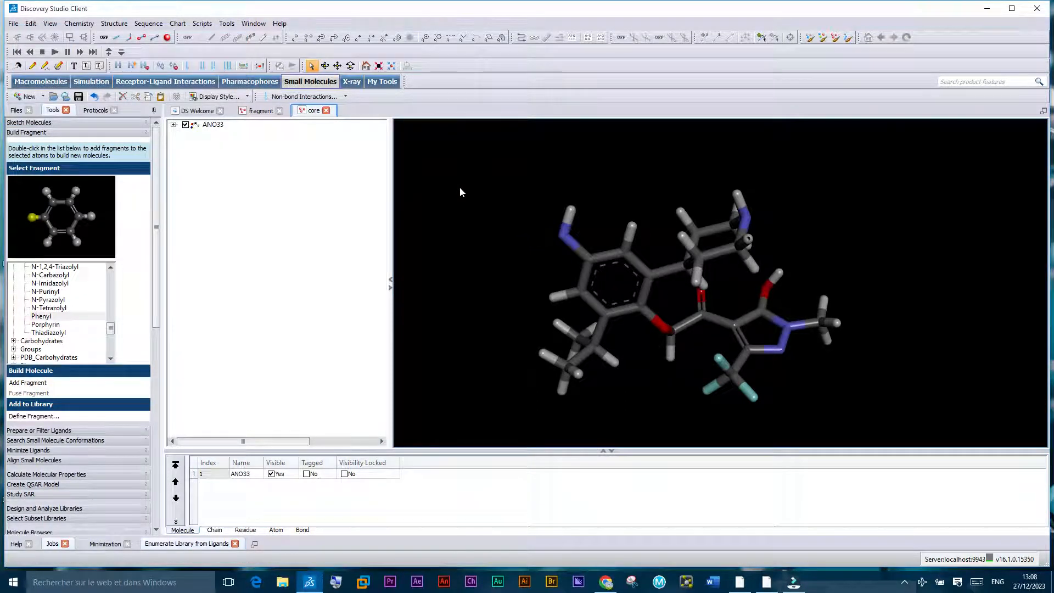
pyautogui.click(571, 211)
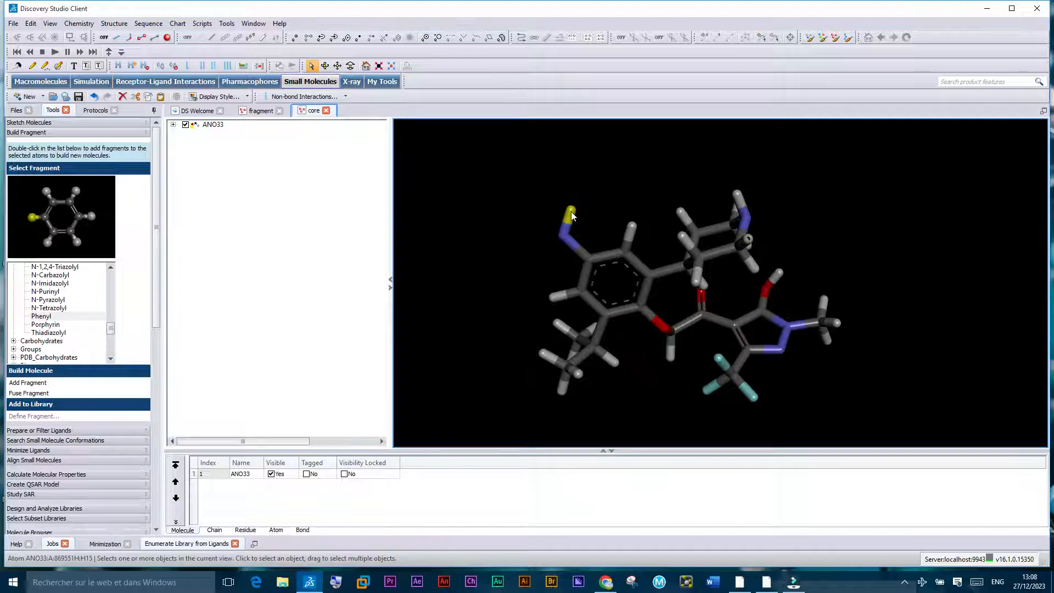
pyautogui.press('Delete')
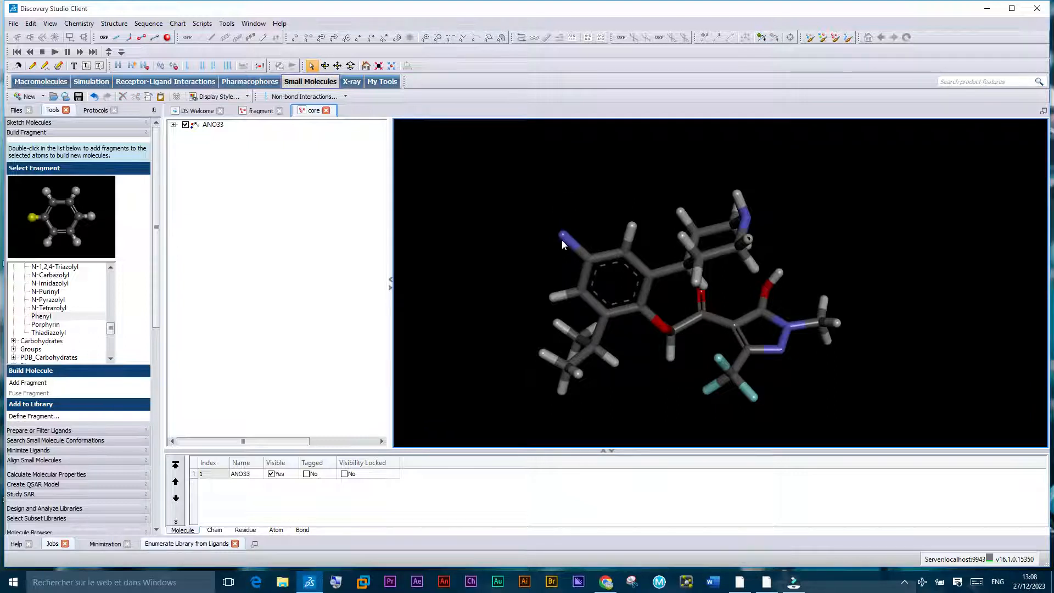
# Change the bare nitrogen atom on the benzene ring to chlorine (Cl).
pyautogui.click(562, 235)
pyautogui.rightClick(562, 235)
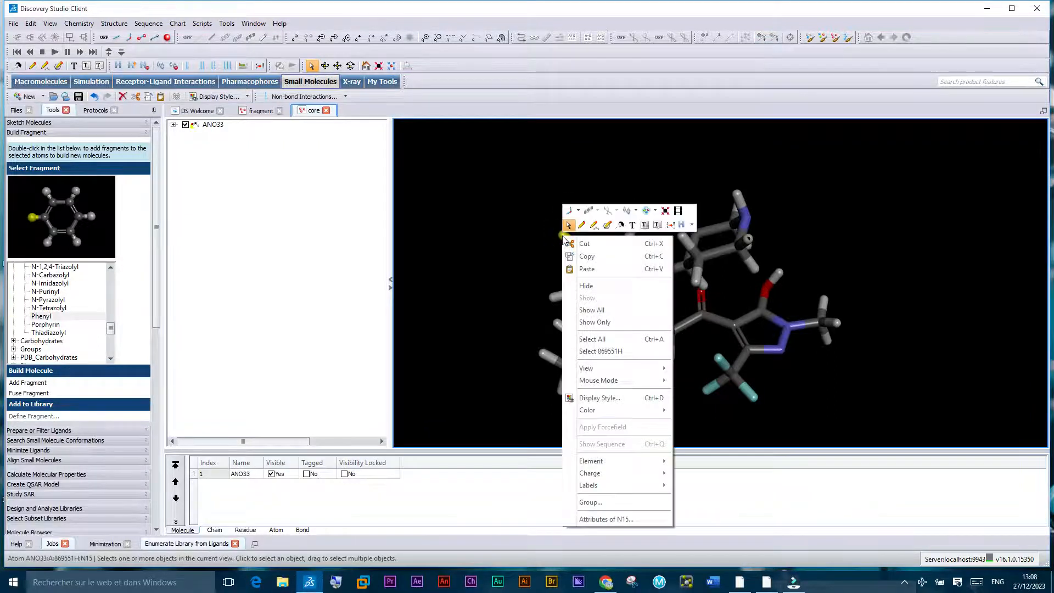
pyautogui.moveTo(675, 464)
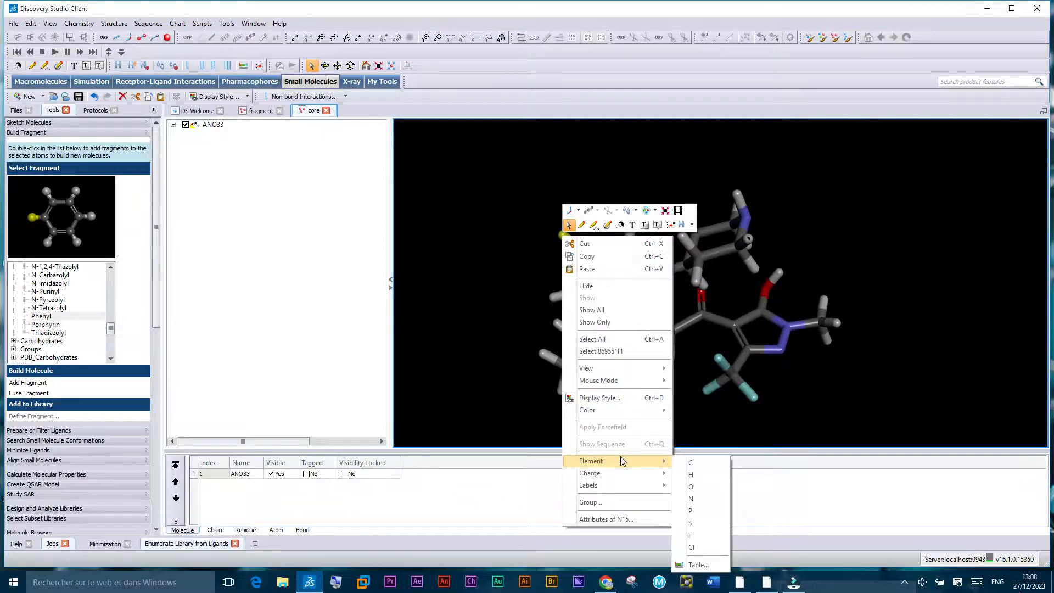
pyautogui.click(693, 547)
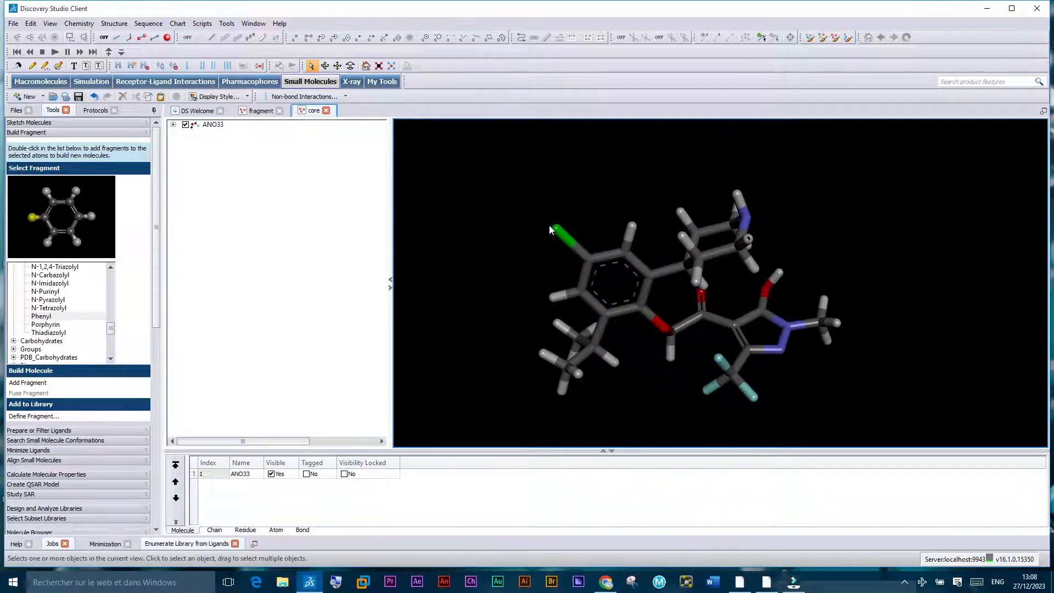
# Delete the three fluorine atoms of the trifluoromethyl group on the pyrazole ring.
pyautogui.click(756, 400)
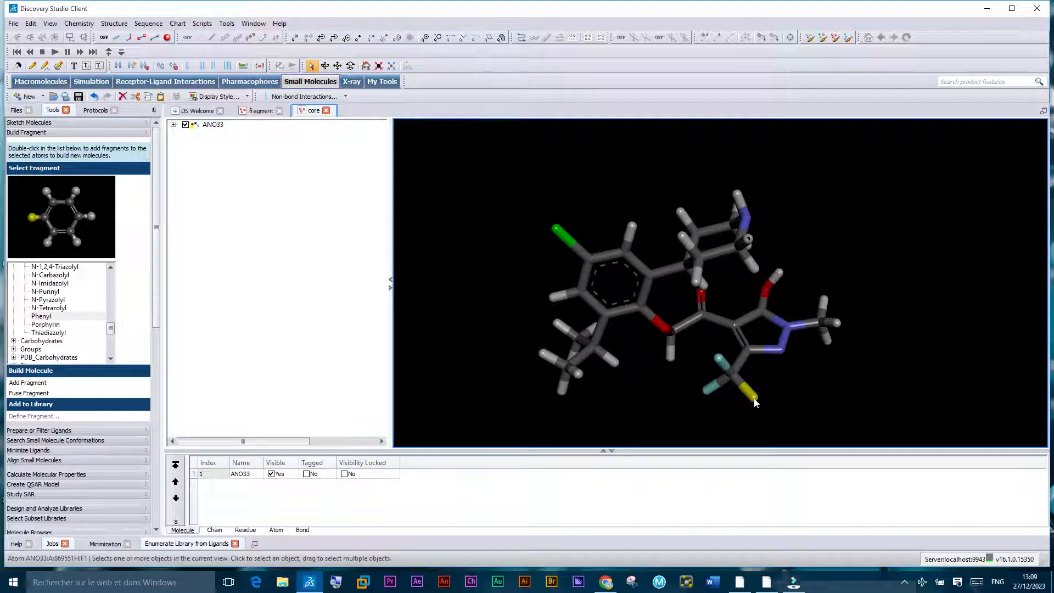
pyautogui.press('Delete')
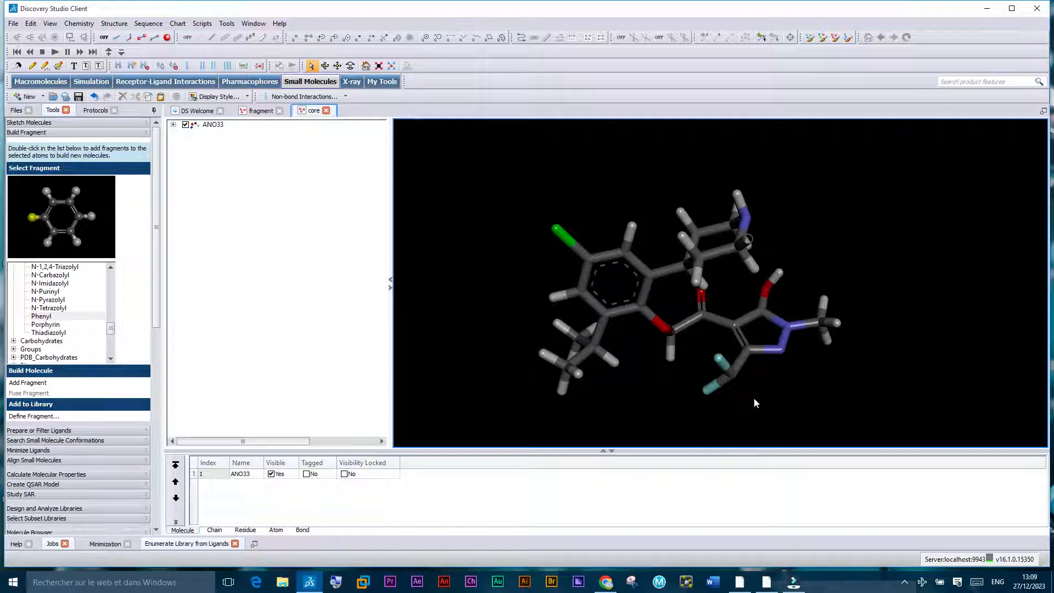
pyautogui.click(709, 391)
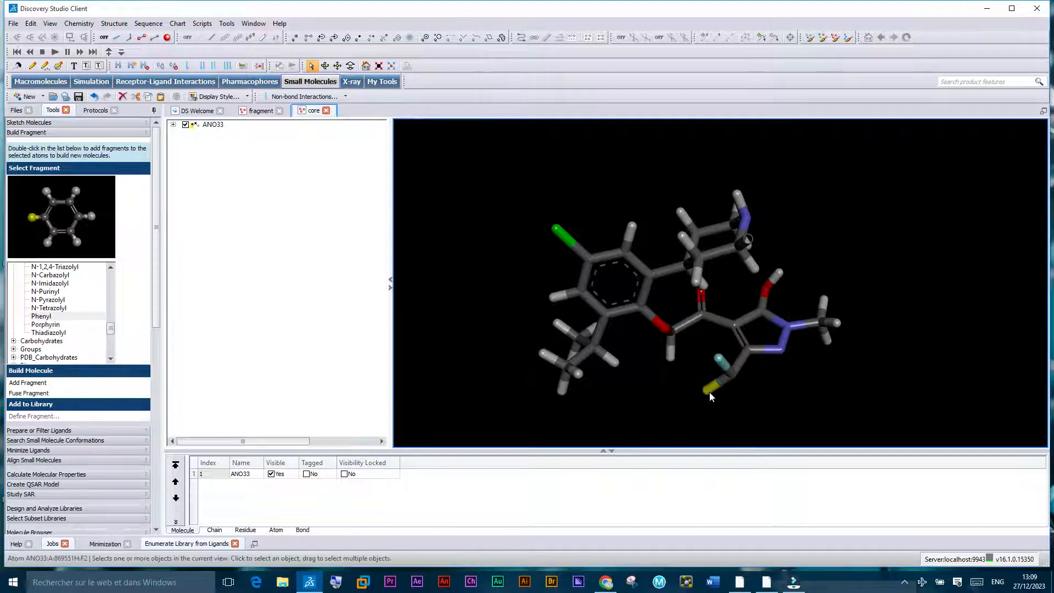
pyautogui.press('Delete')
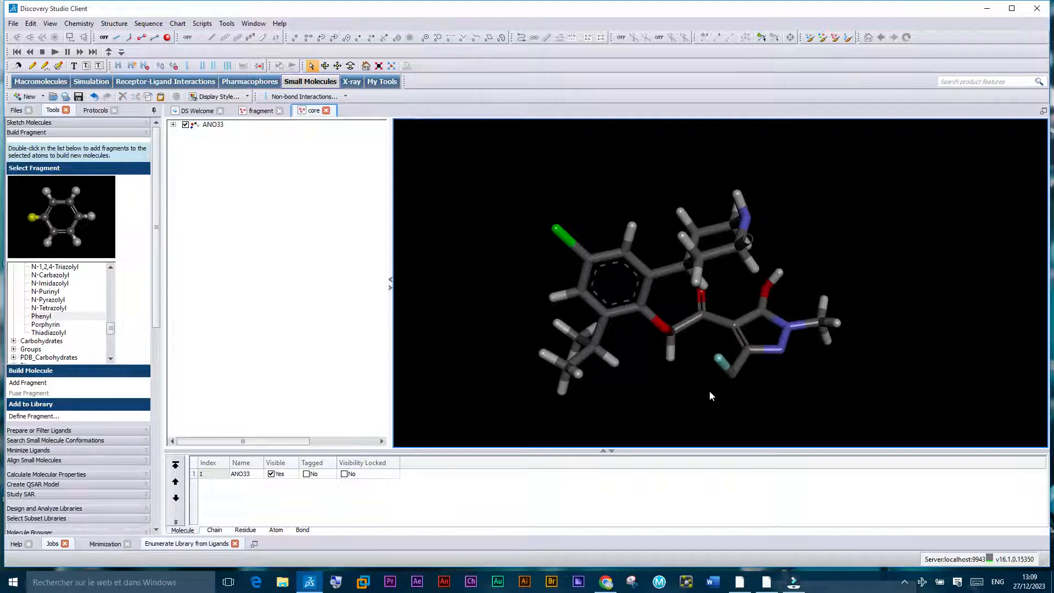
pyautogui.click(718, 359)
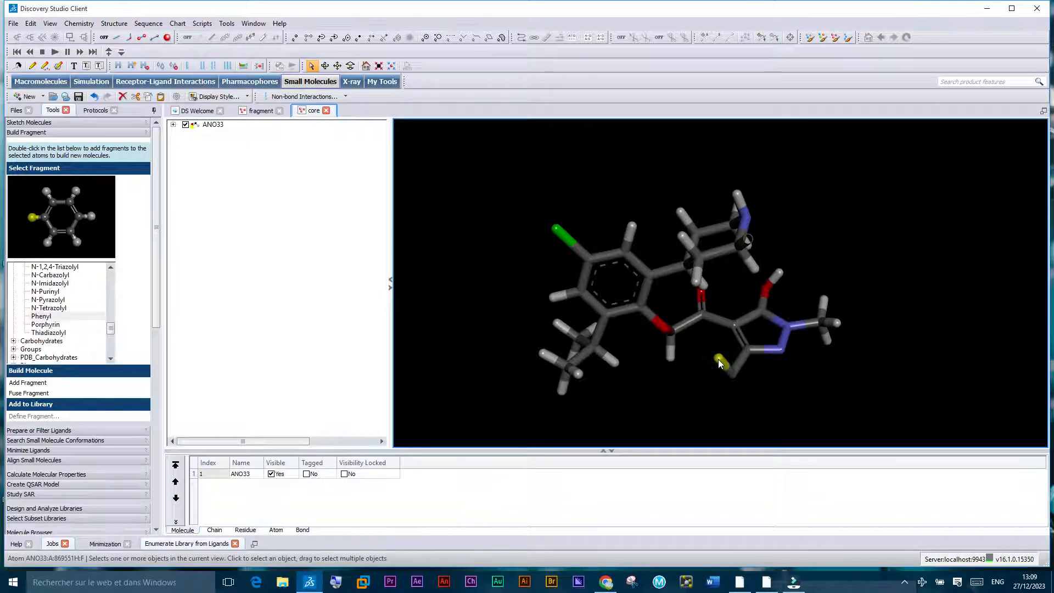
pyautogui.press('Delete')
# Change the remaining substituent carbon on the pyrazole ring to chlorine (Cl).
pyautogui.click(734, 374)
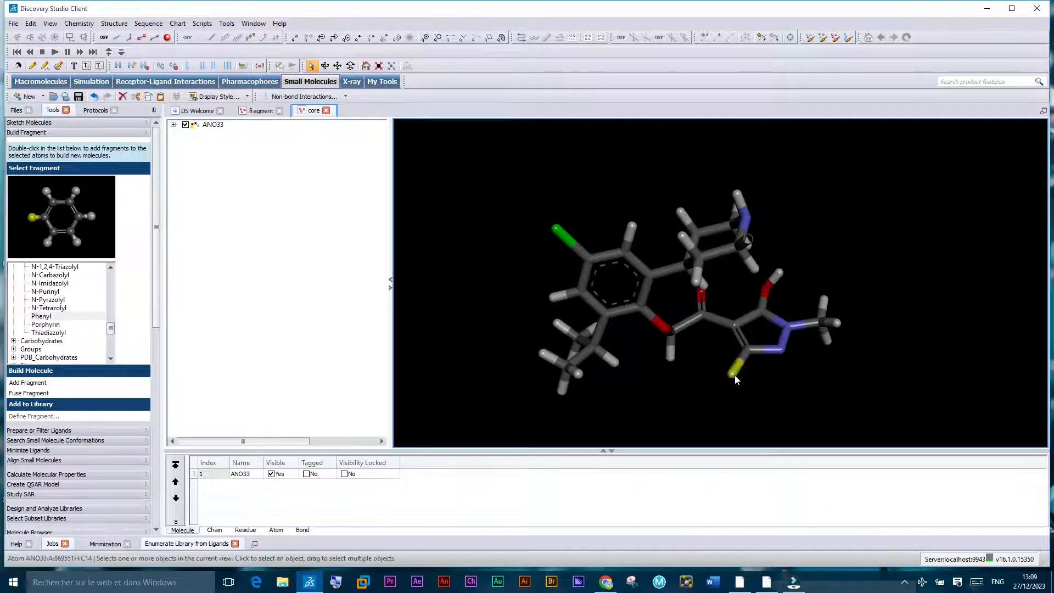
pyautogui.rightClick(734, 375)
pyautogui.moveTo(840, 324)
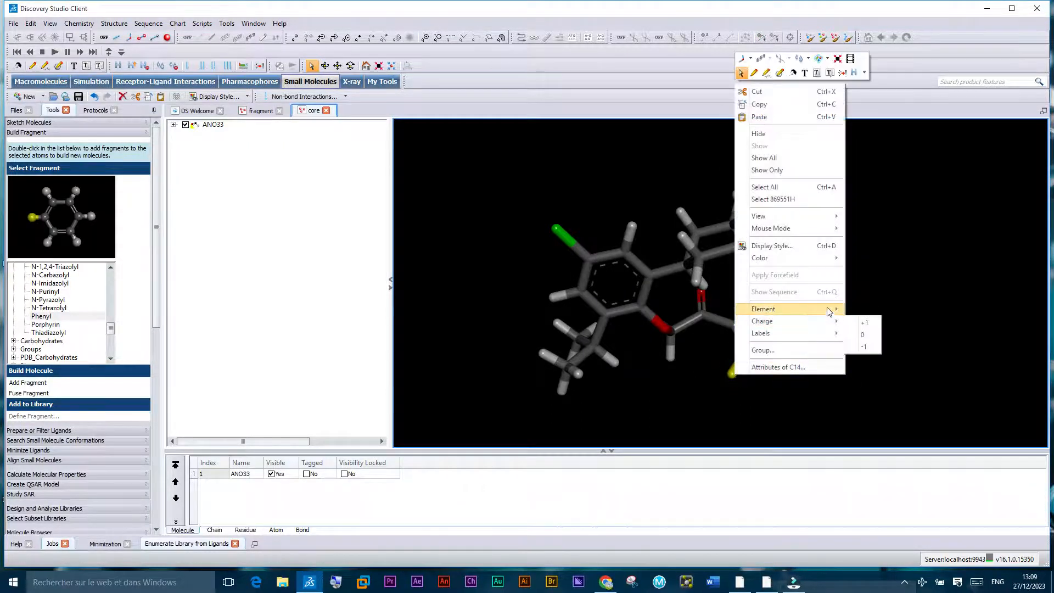
pyautogui.click(875, 396)
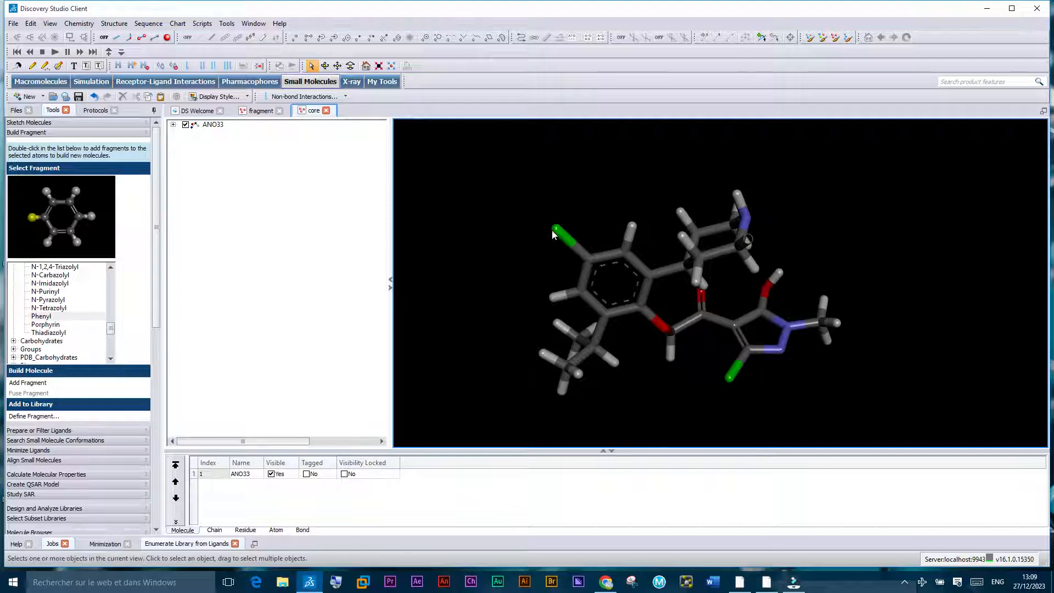
# Select both chlorine atoms on the core and set the Enumerate Library from Ligands core structure to core:ANO33.
pyautogui.click(731, 378)
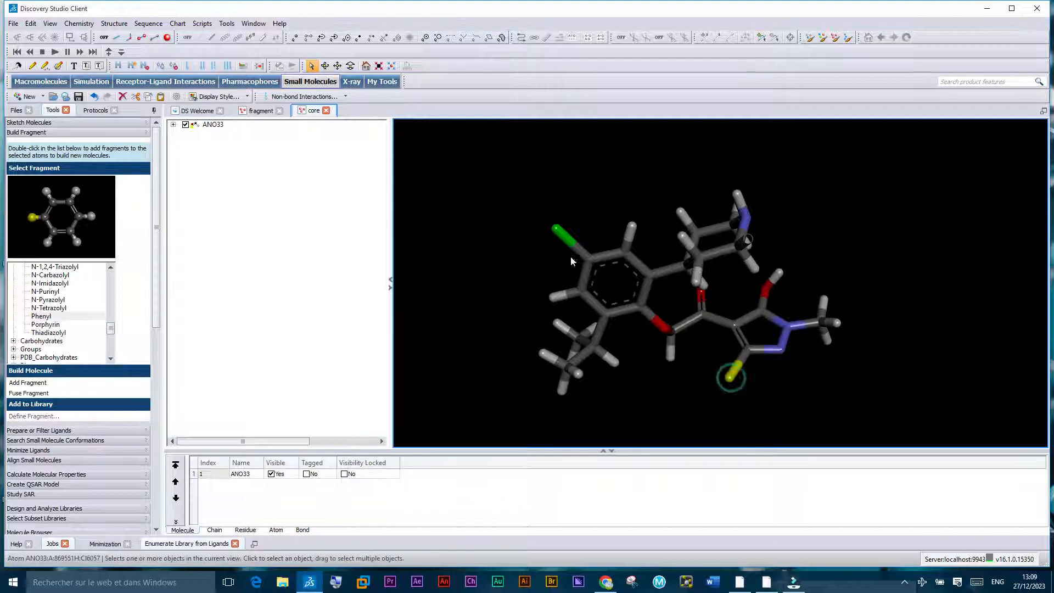
pyautogui.keyDown('shift'); pyautogui.click(556, 231); pyautogui.keyUp('shift')
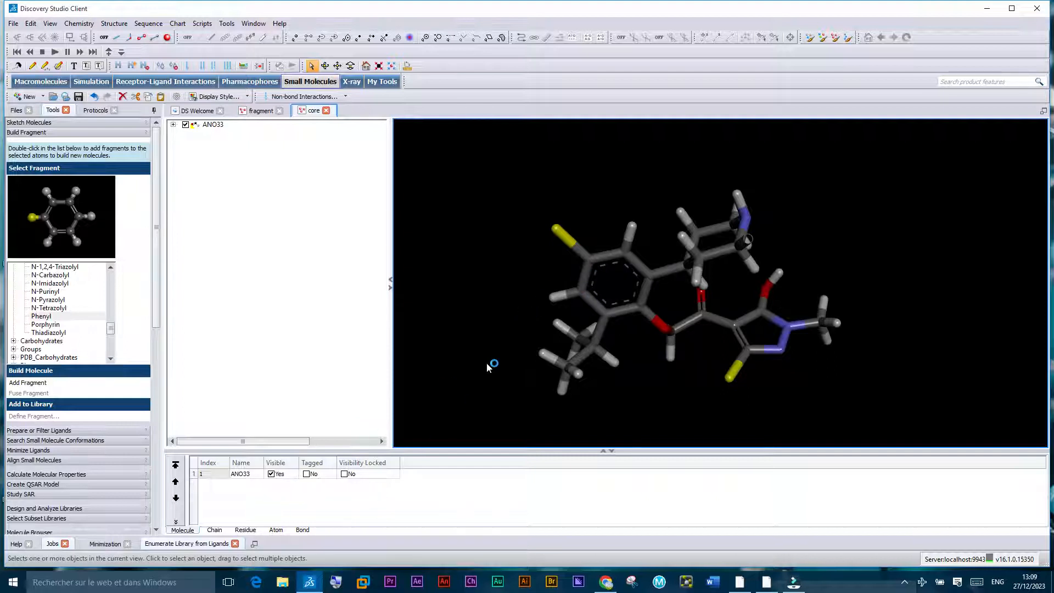
pyautogui.click(187, 544)
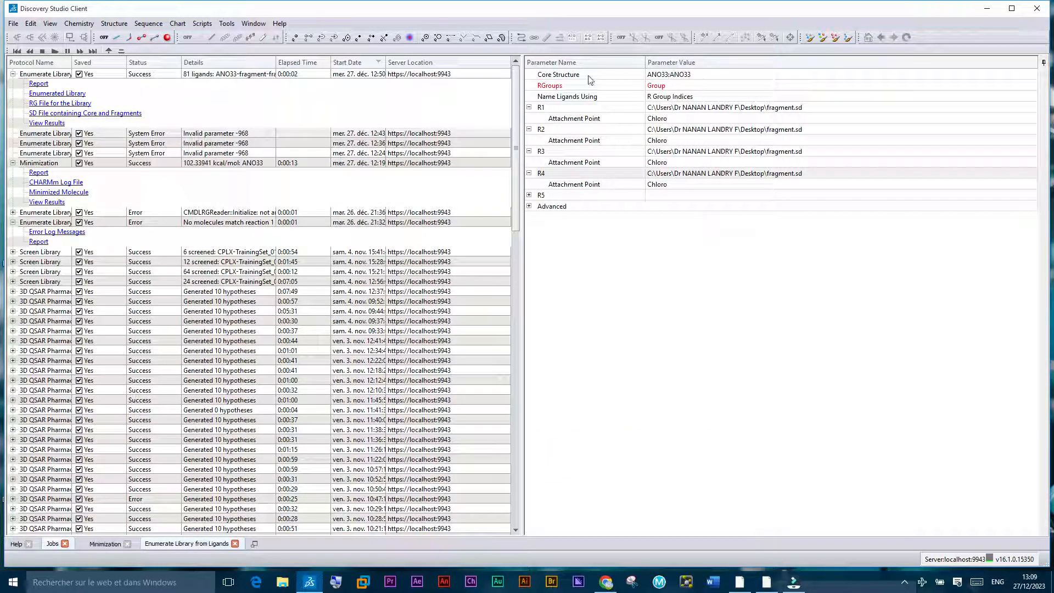
pyautogui.click(681, 75)
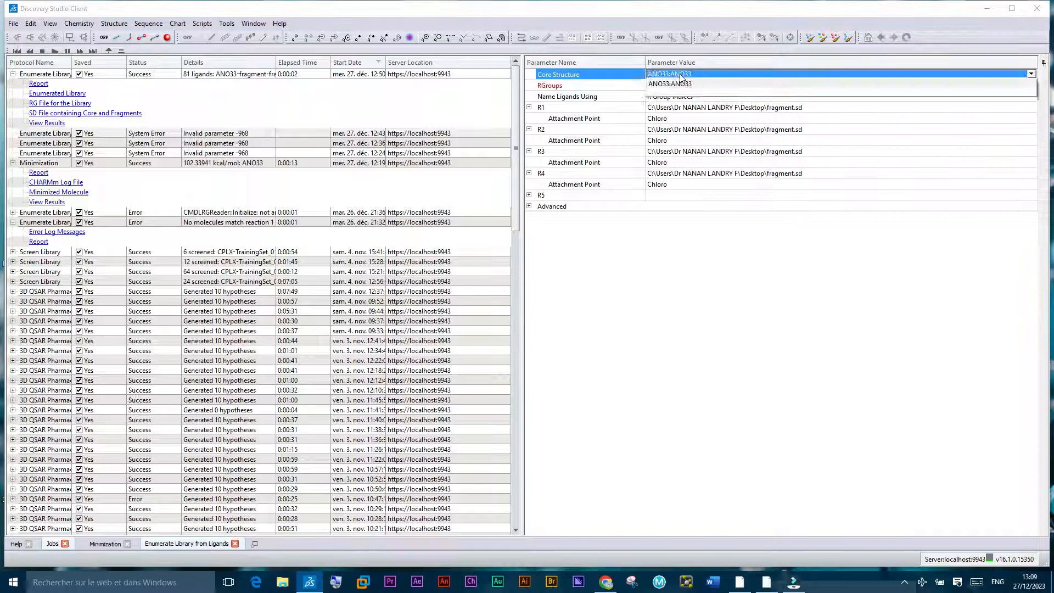
pyautogui.click(681, 75)
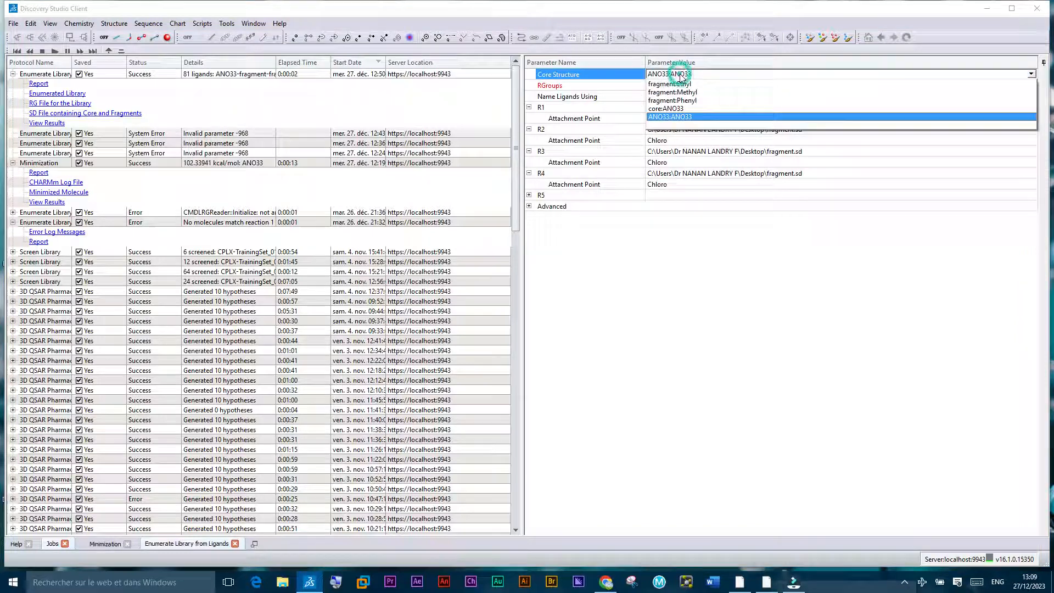
pyautogui.click(665, 108)
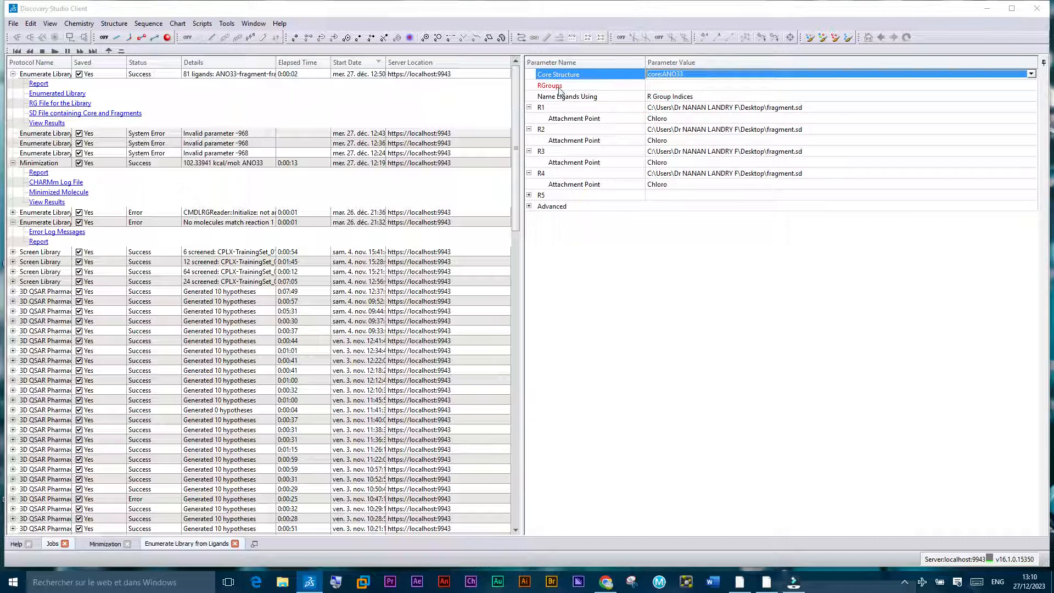
# Create a new group from the selected chlorine atoms for the RGroups parameter.
pyautogui.click(670, 84)
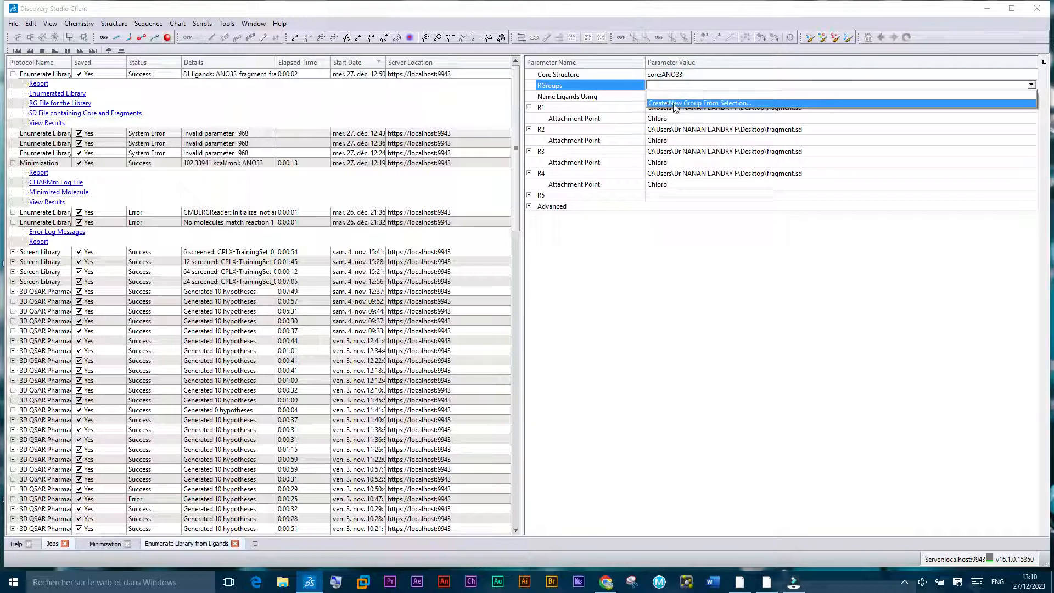
pyautogui.click(732, 105)
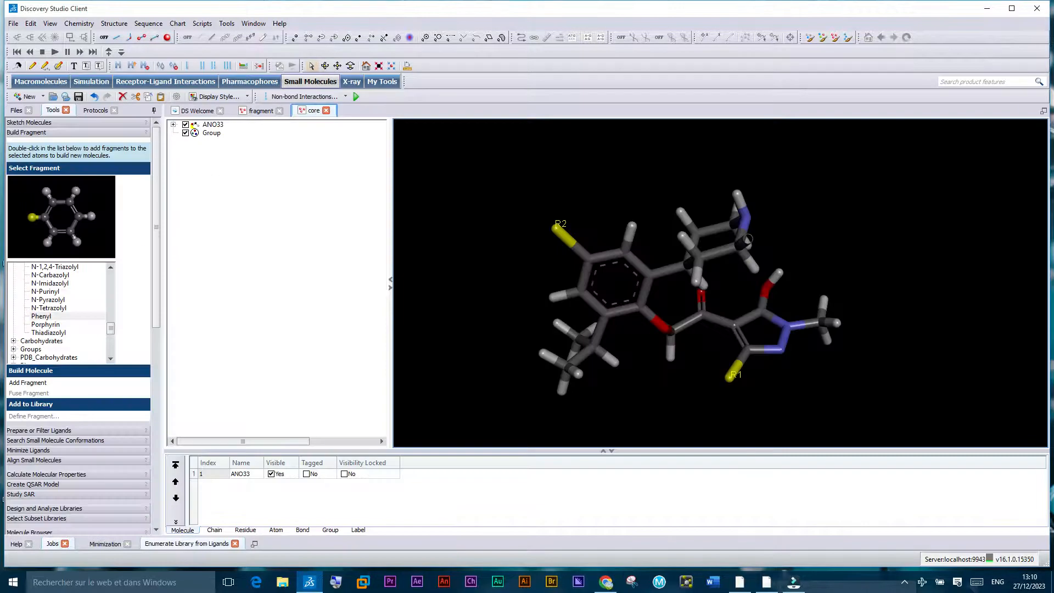
# Deselect the core atoms and set Name Ligands Using to R Group Indices in the Enumerate Library from Ligands parameters.
pyautogui.click(627, 342)
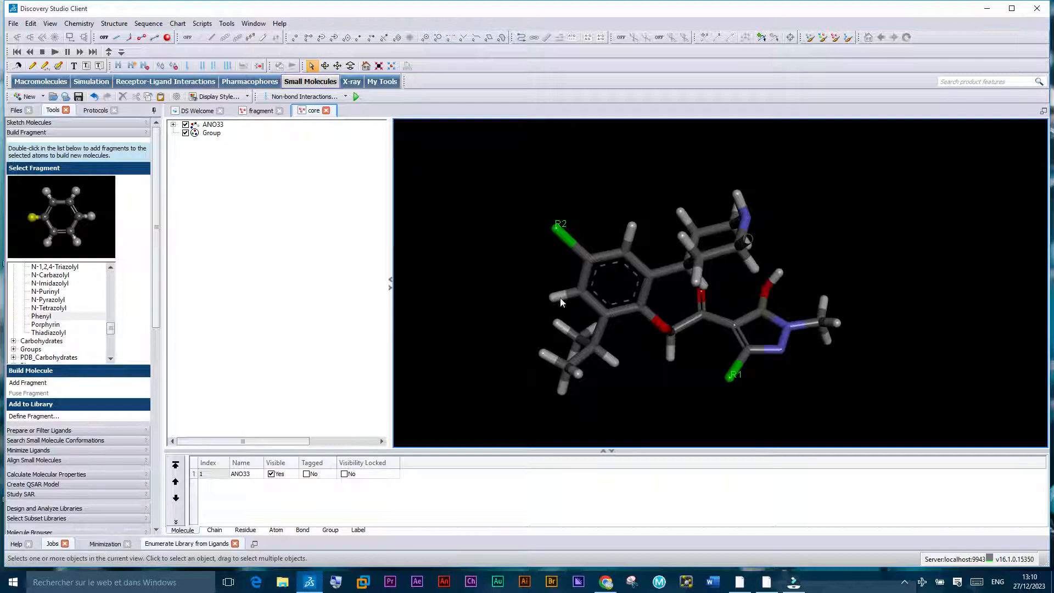
pyautogui.click(159, 544)
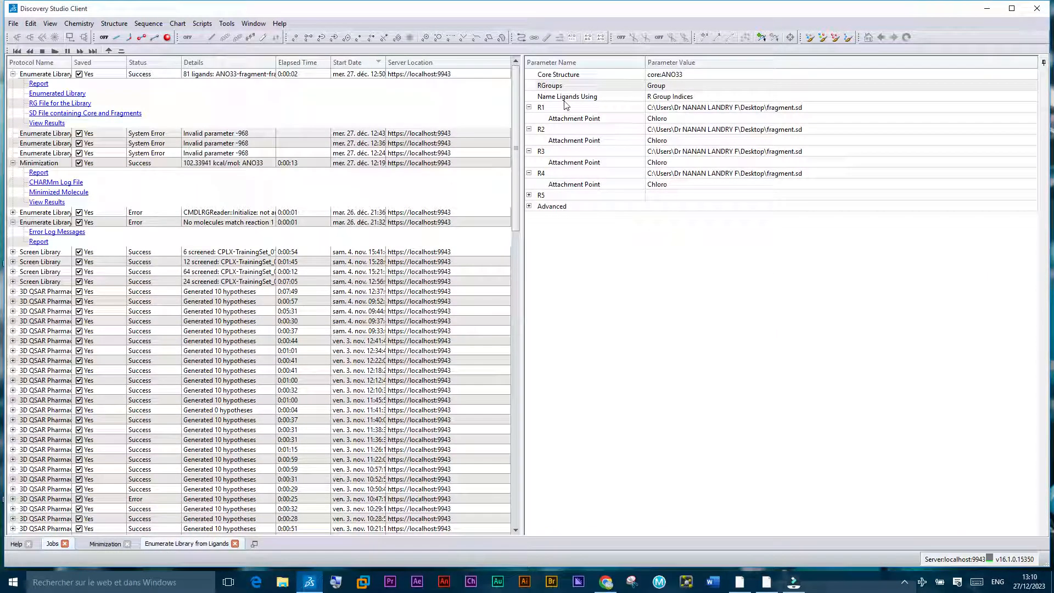
pyautogui.click(671, 97)
pyautogui.click(670, 97)
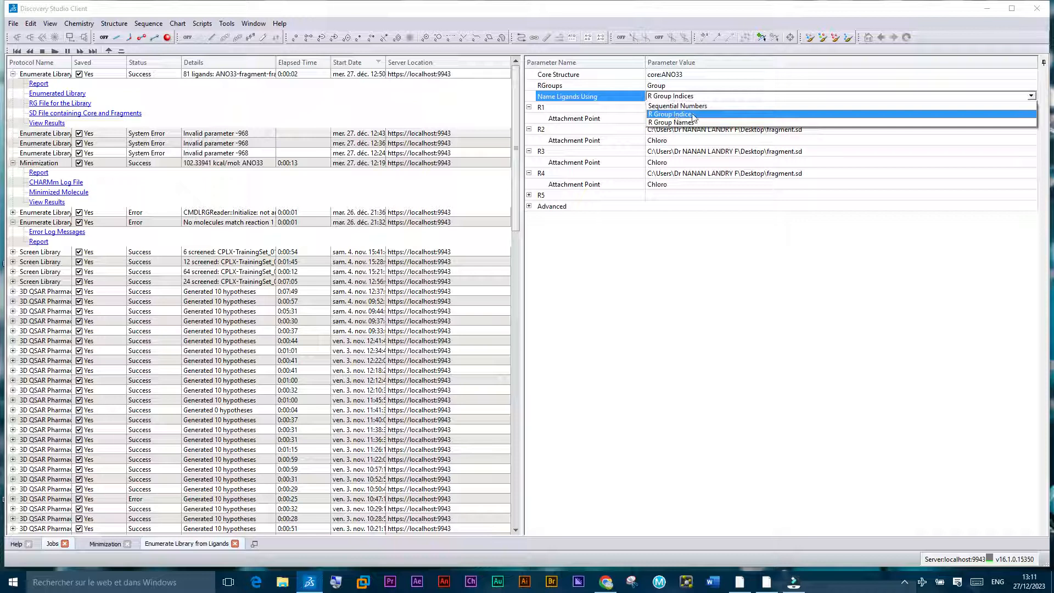
pyautogui.click(687, 115)
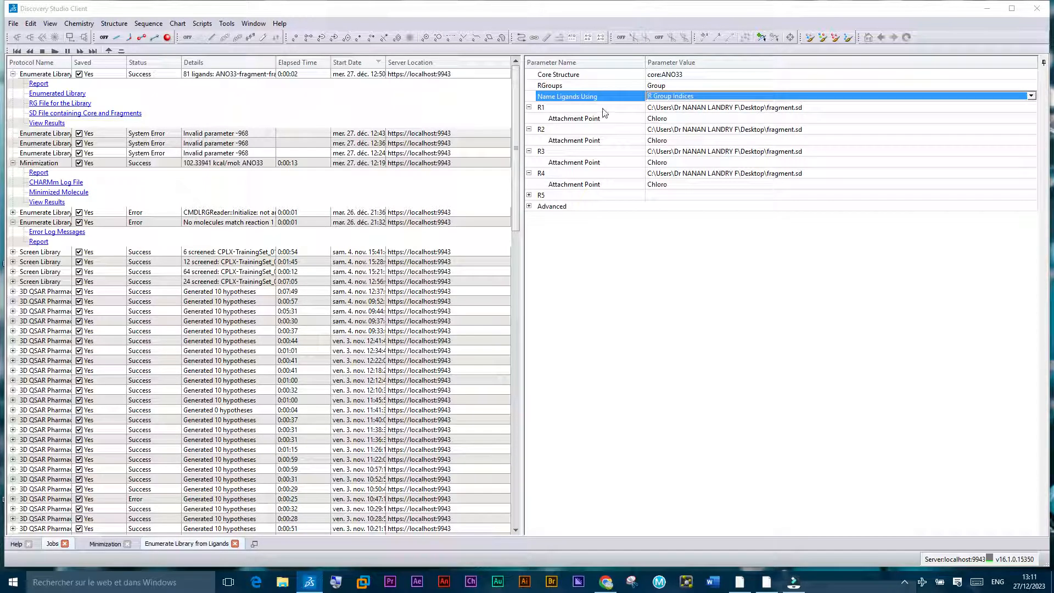
# Set the R1 fragment source to fragment.sd from the test-criblage desktop folder, with Chloro as its attachment point.
pyautogui.click(701, 108)
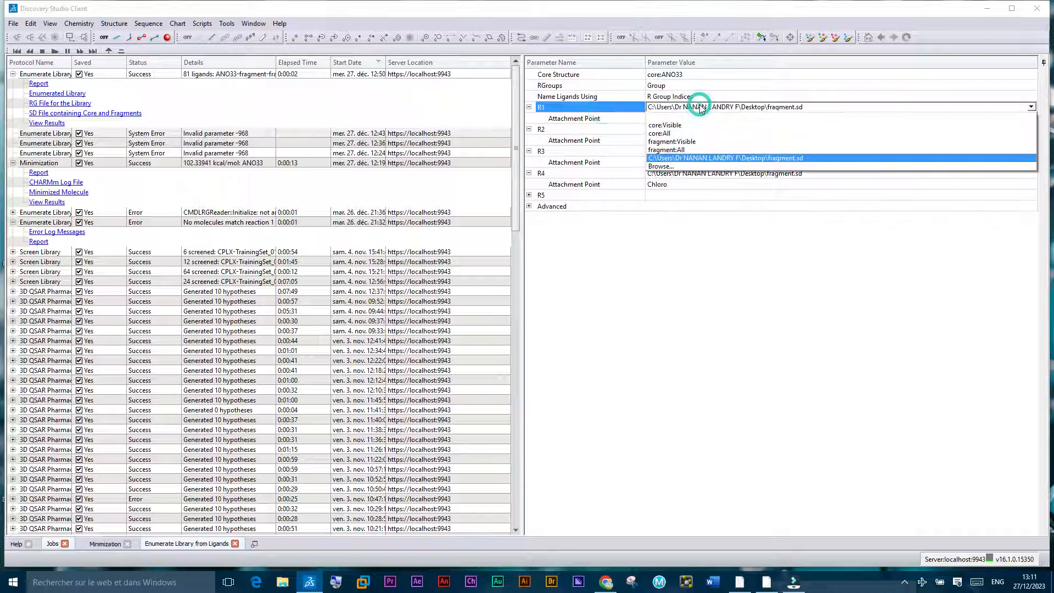
pyautogui.click(665, 167)
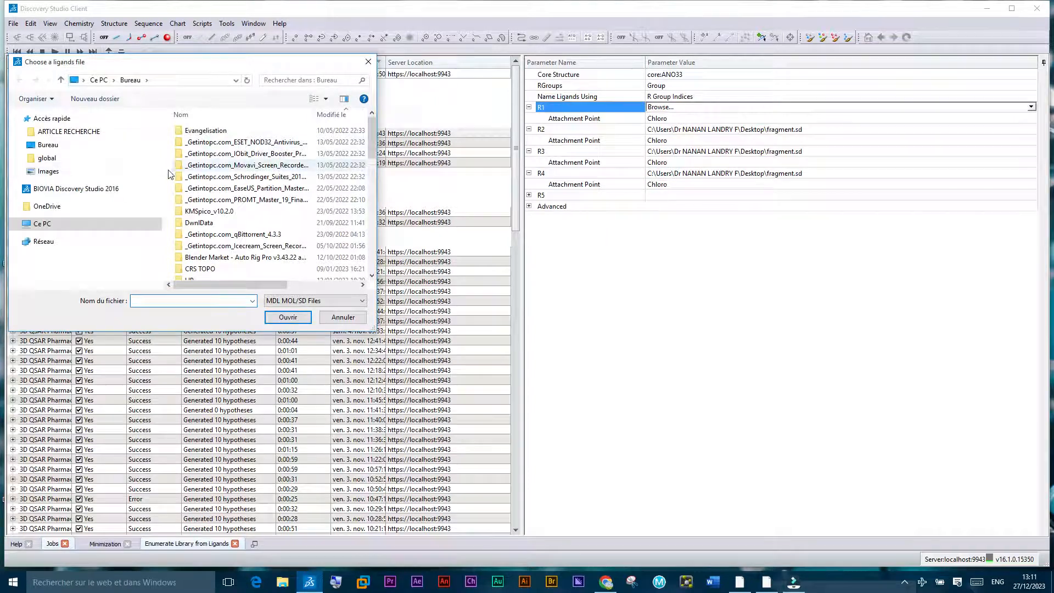
pyautogui.scroll(-6, 225, 219)
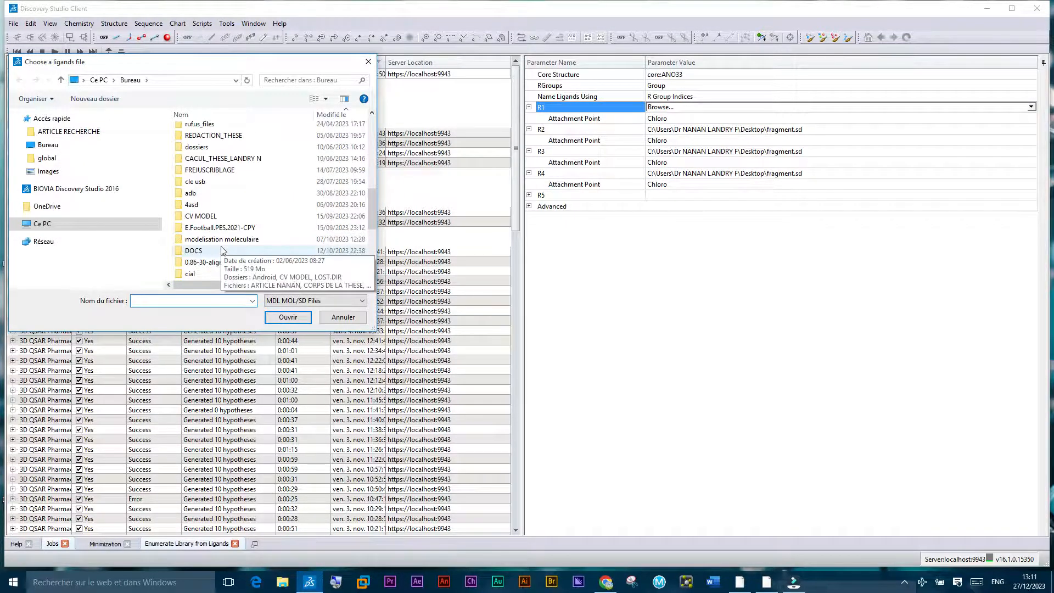
pyautogui.scroll(-3, 222, 249)
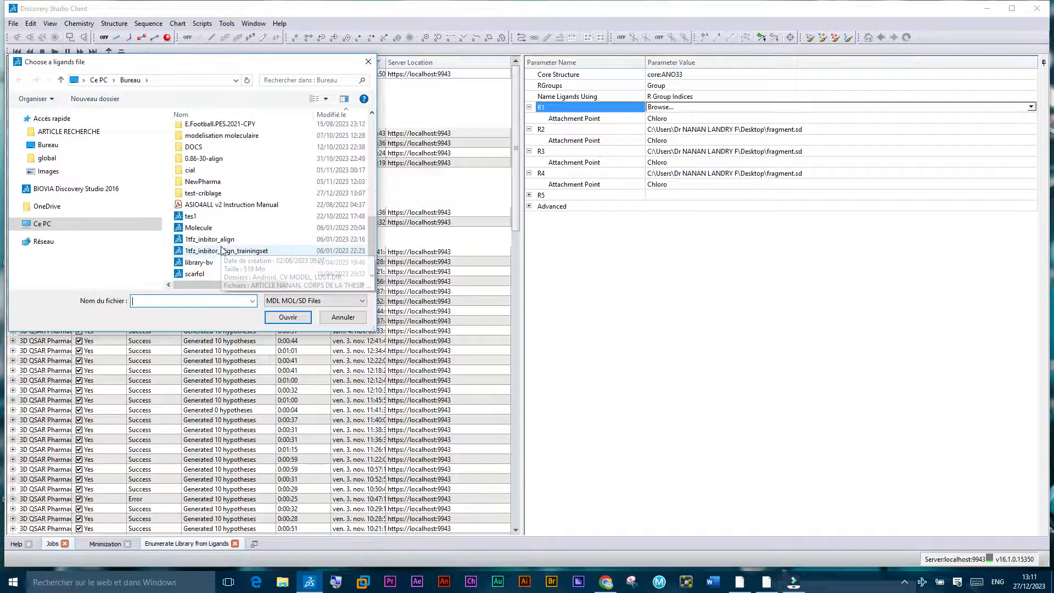
pyautogui.doubleClick(210, 194)
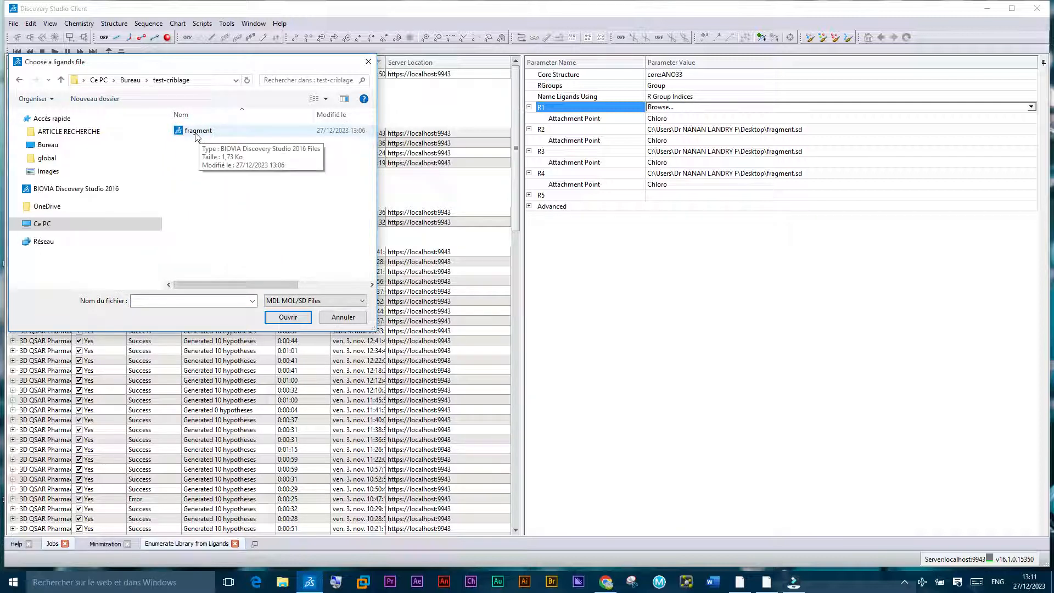
pyautogui.click(196, 134)
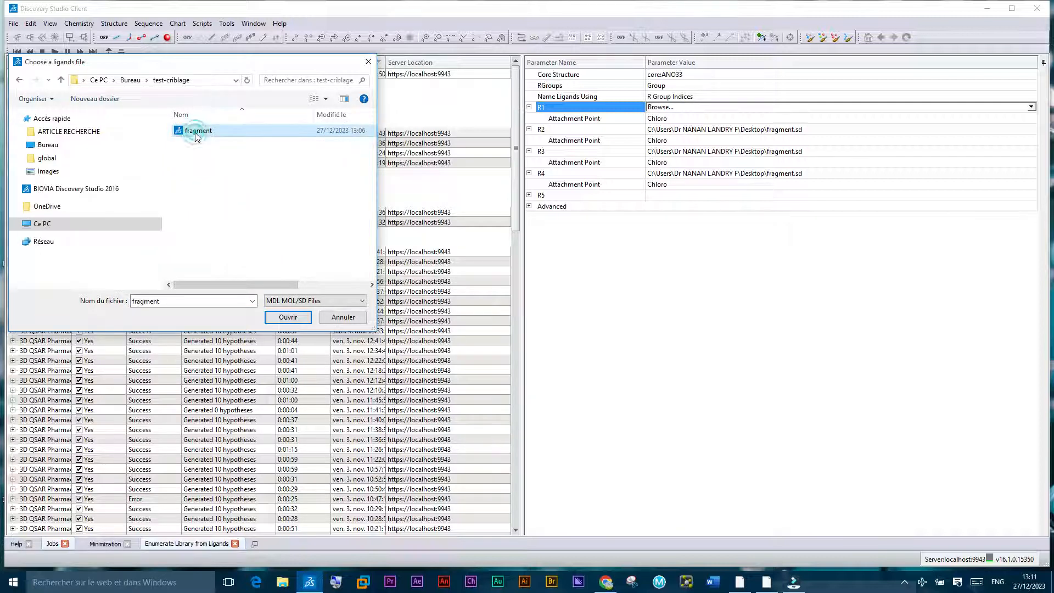
pyautogui.click(288, 318)
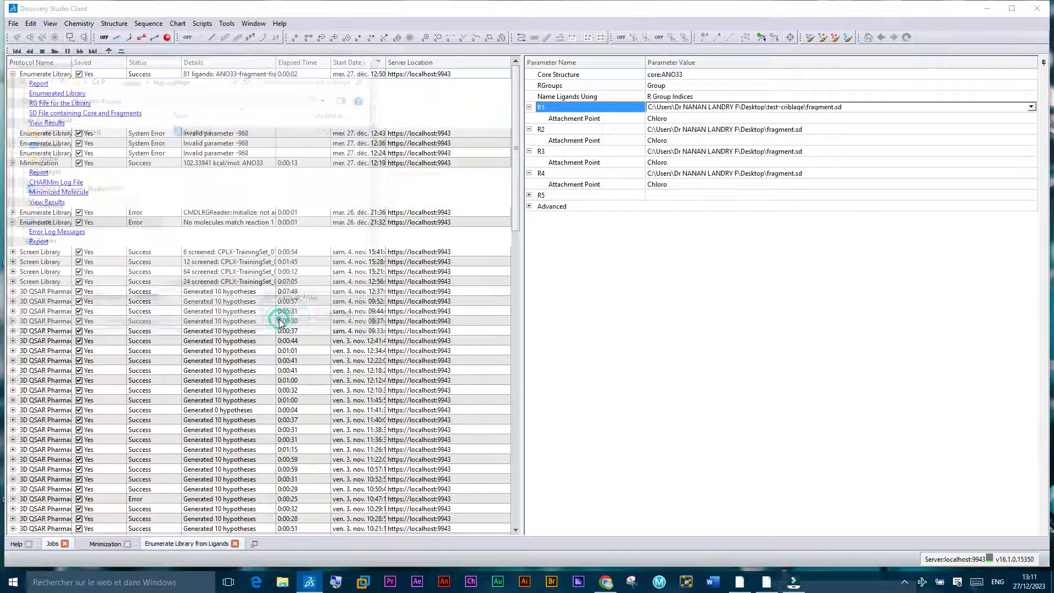
pyautogui.click(668, 120)
pyautogui.click(676, 120)
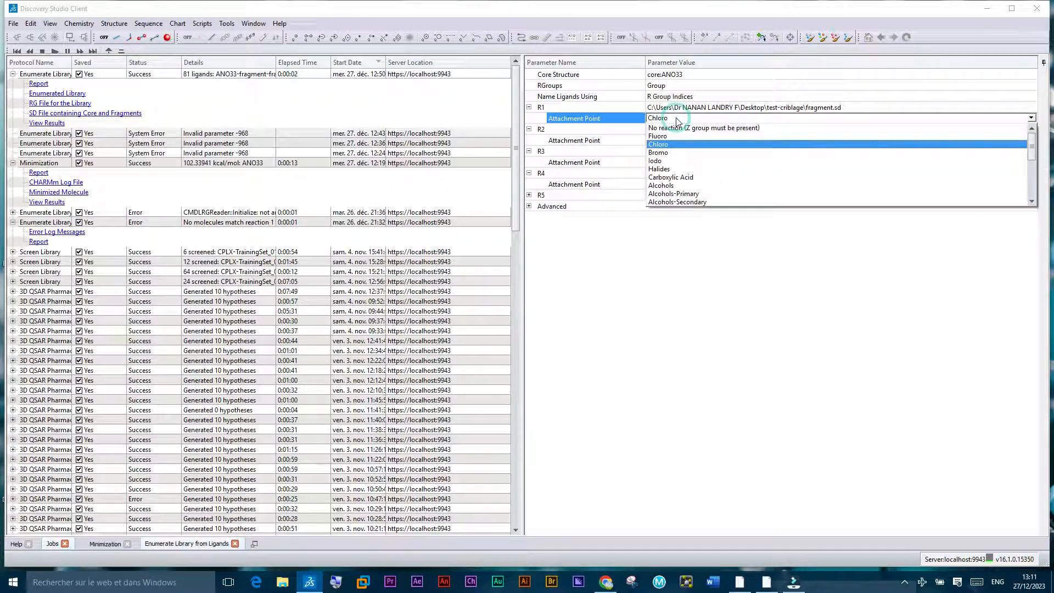
pyautogui.click(679, 120)
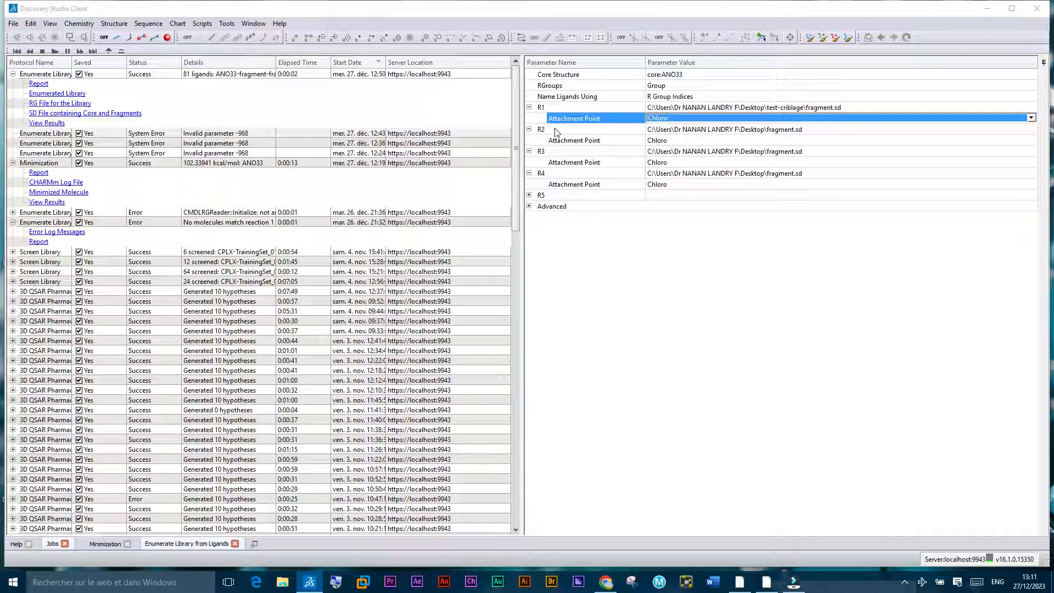
# Set the R2 fragment source to fragment.sd from the test-criblage desktop folder, with Chloro as its attachment point.
pyautogui.click(693, 132)
pyautogui.click(693, 131)
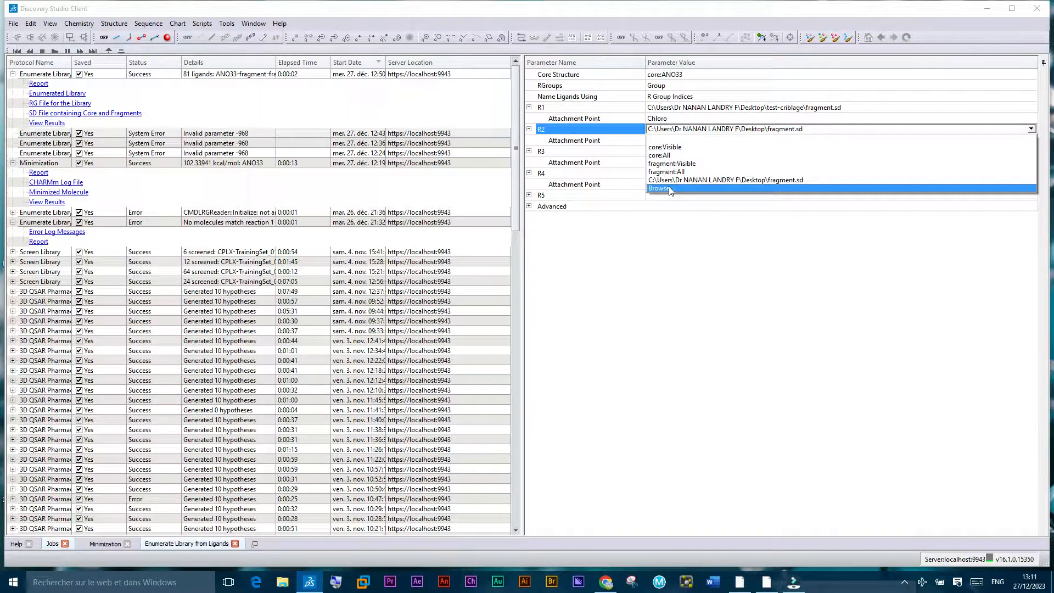
pyautogui.click(668, 187)
pyautogui.scroll(-2, 219, 247)
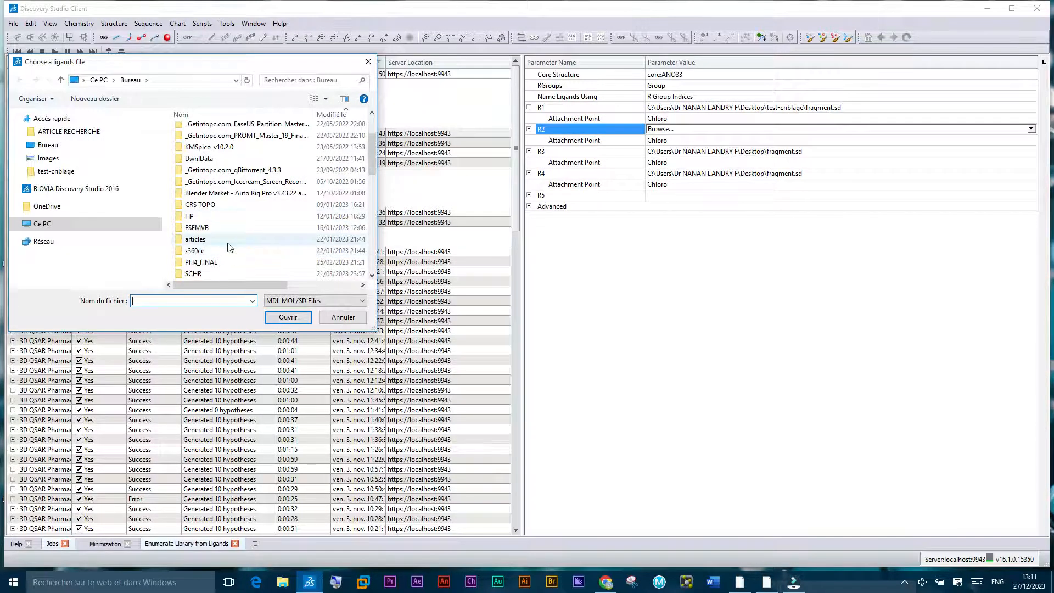
pyautogui.scroll(-5, 215, 257)
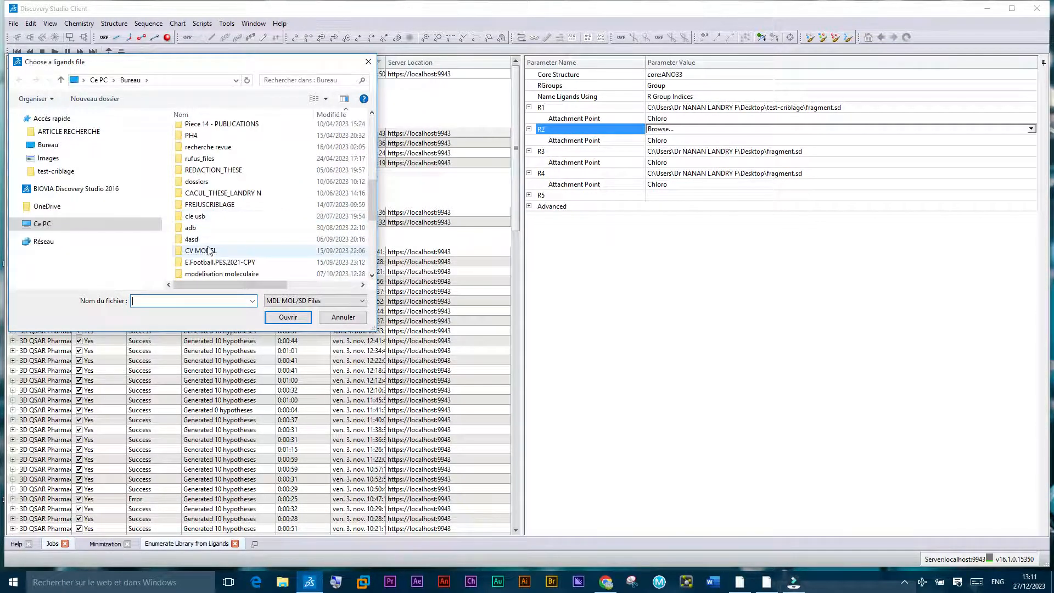
pyautogui.scroll(-5, 209, 251)
pyautogui.doubleClick(213, 162)
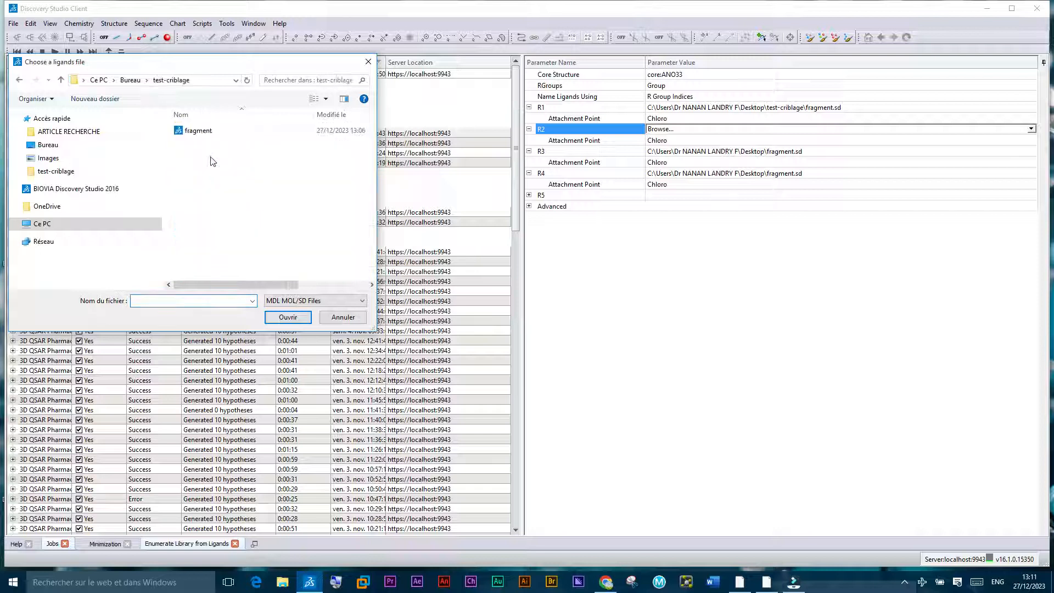
pyautogui.click(201, 130)
pyautogui.click(285, 317)
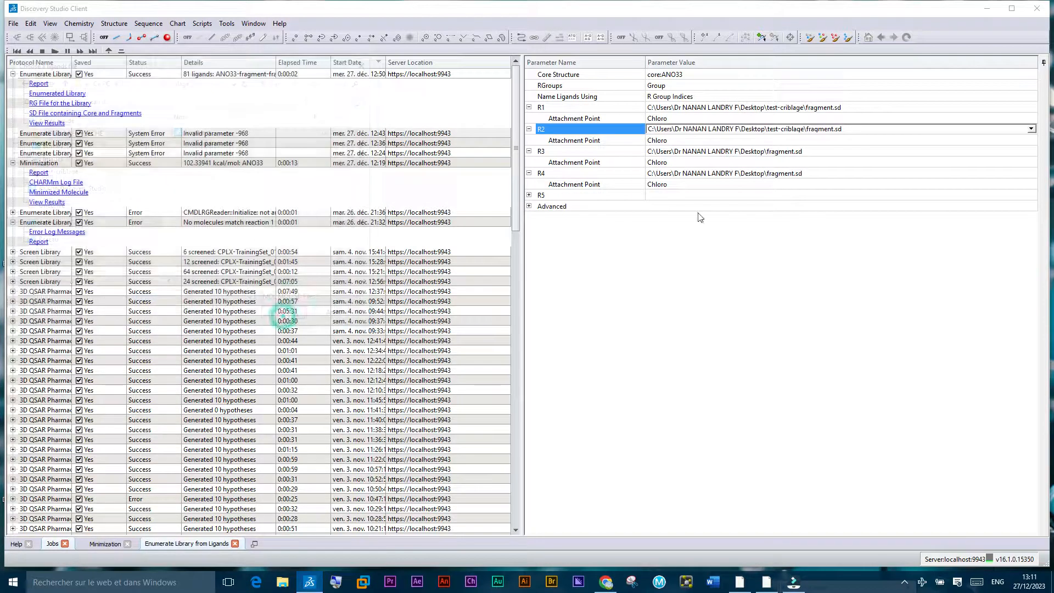
pyautogui.click(677, 140)
pyautogui.click(677, 141)
pyautogui.click(677, 141)
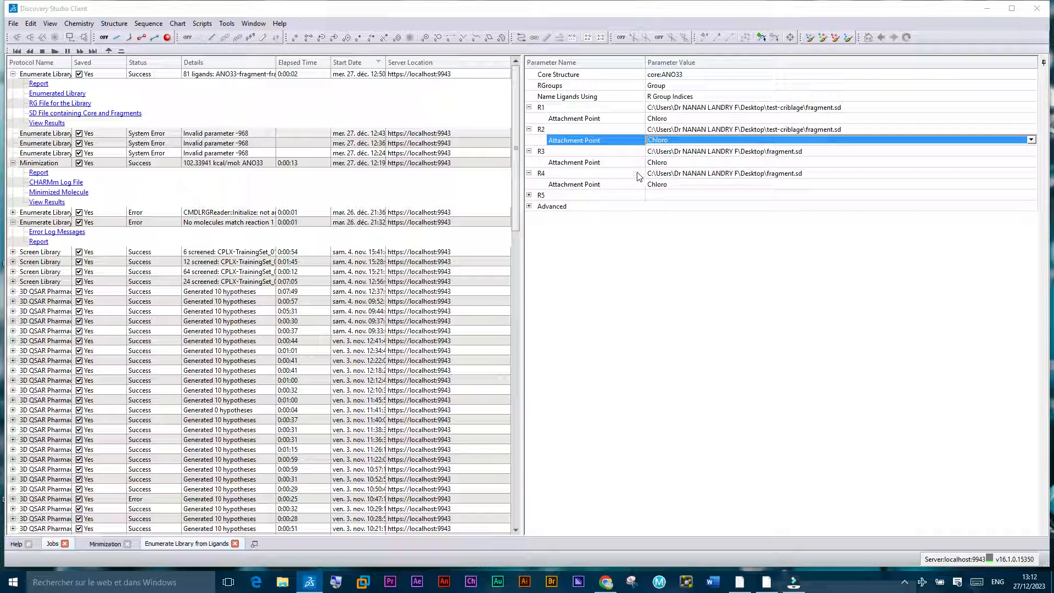
# Clear the fragment sources of the unused R3 and R4 parameters.
pyautogui.click(808, 150)
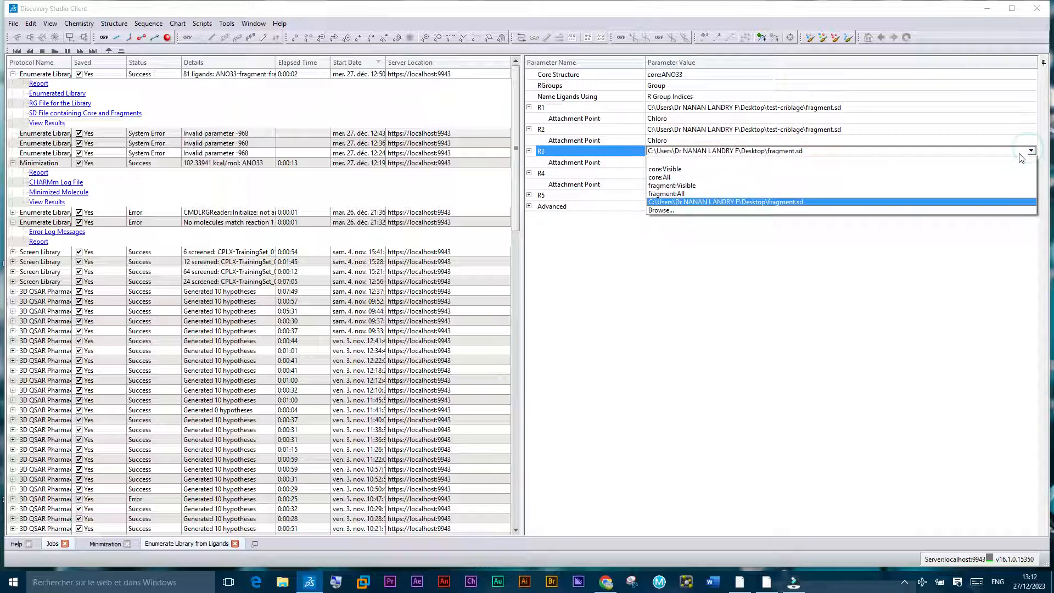
pyautogui.click(664, 162)
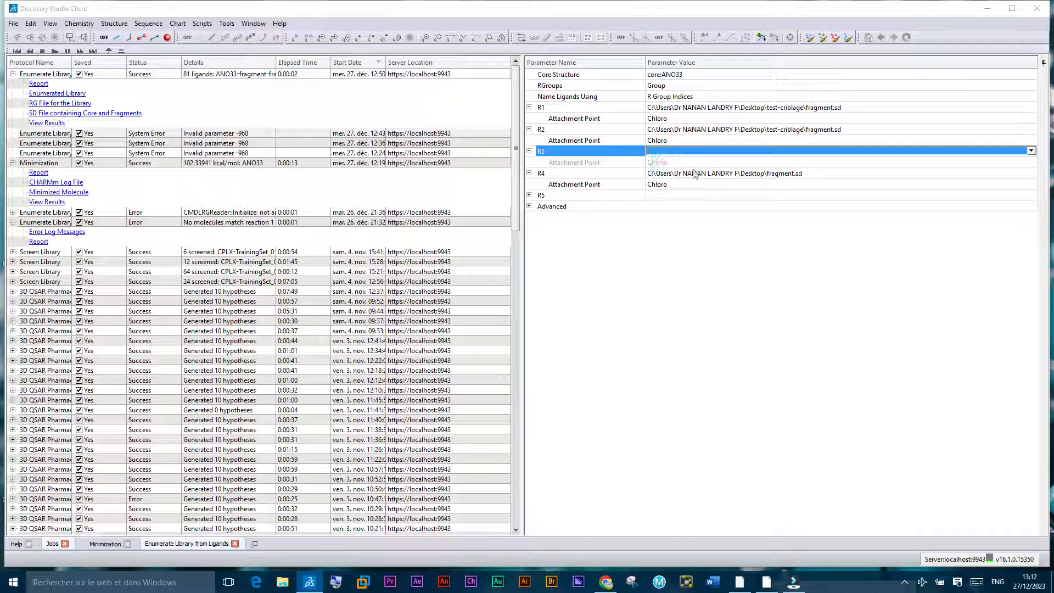
pyautogui.click(821, 174)
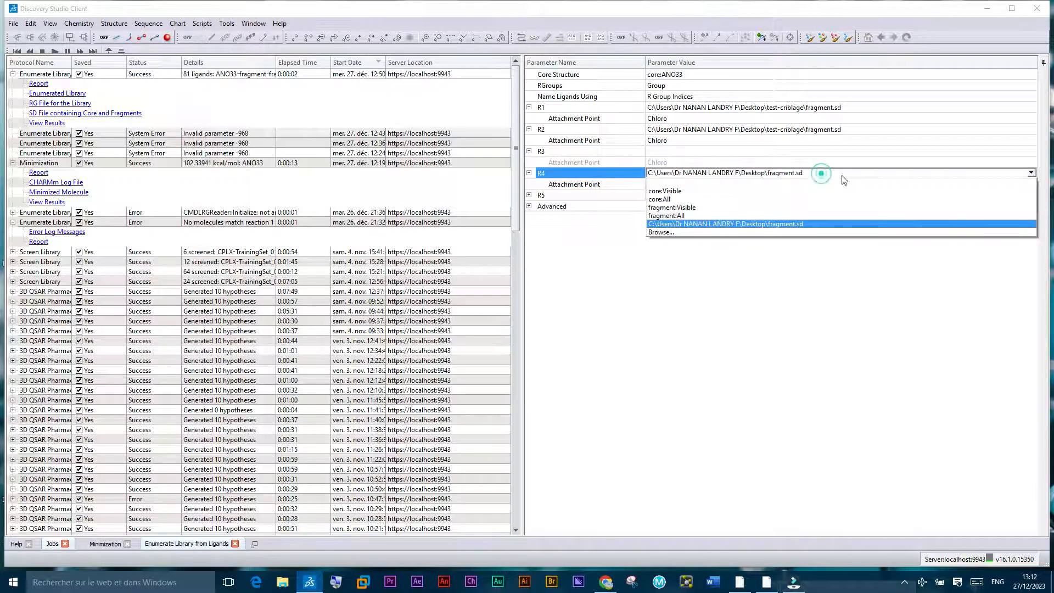
pyautogui.click(690, 183)
# Run the Enumerate Library from Ligands protocol and dismiss the job completion notice.
pyautogui.click(659, 262)
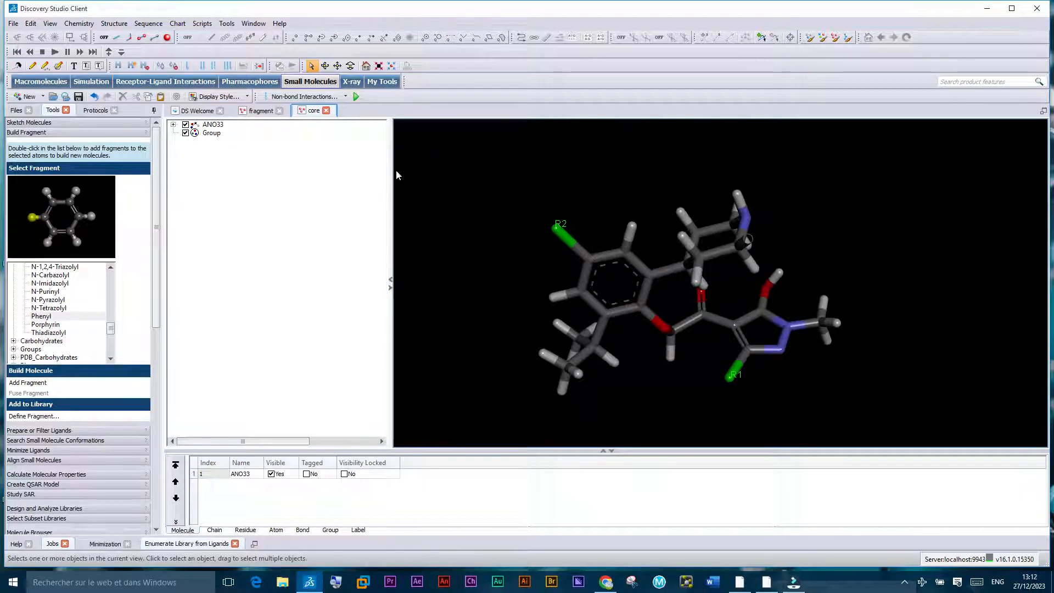
pyautogui.click(359, 100)
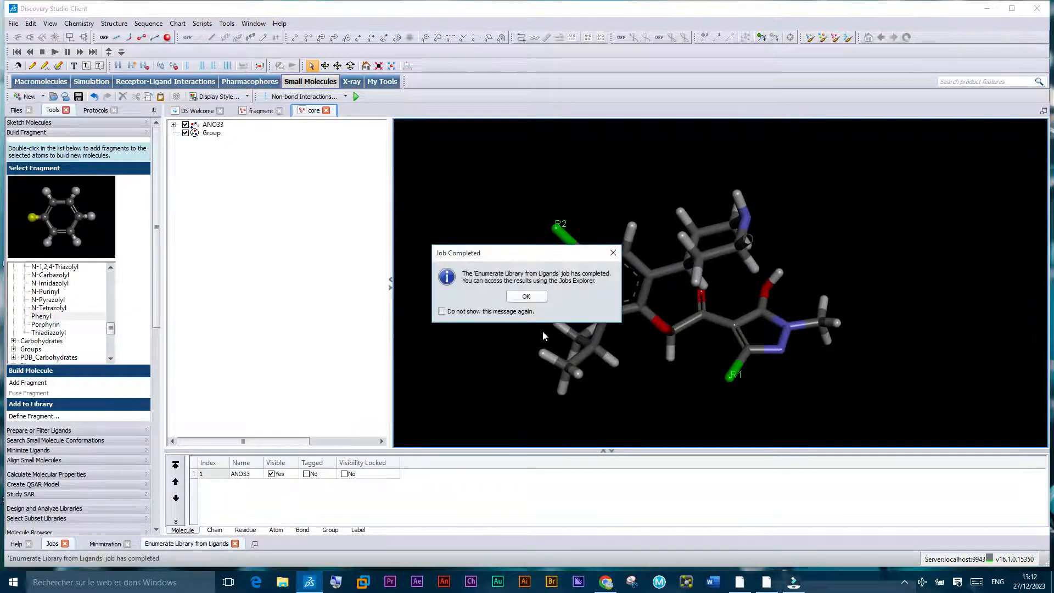
pyautogui.click(534, 295)
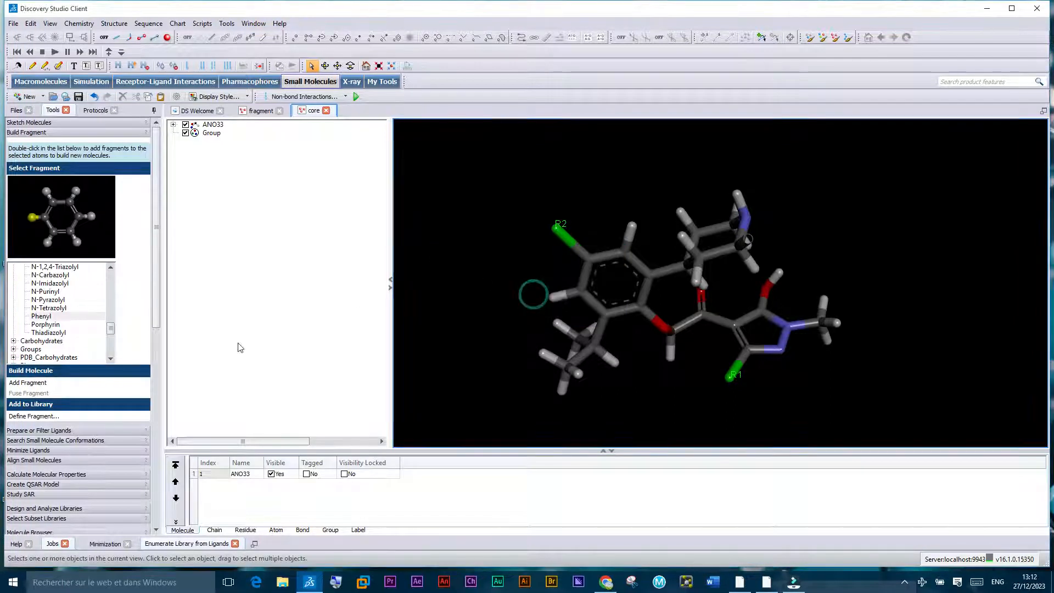
# Open the report of the newest Enumerate Library job and load its results.
pyautogui.click(55, 543)
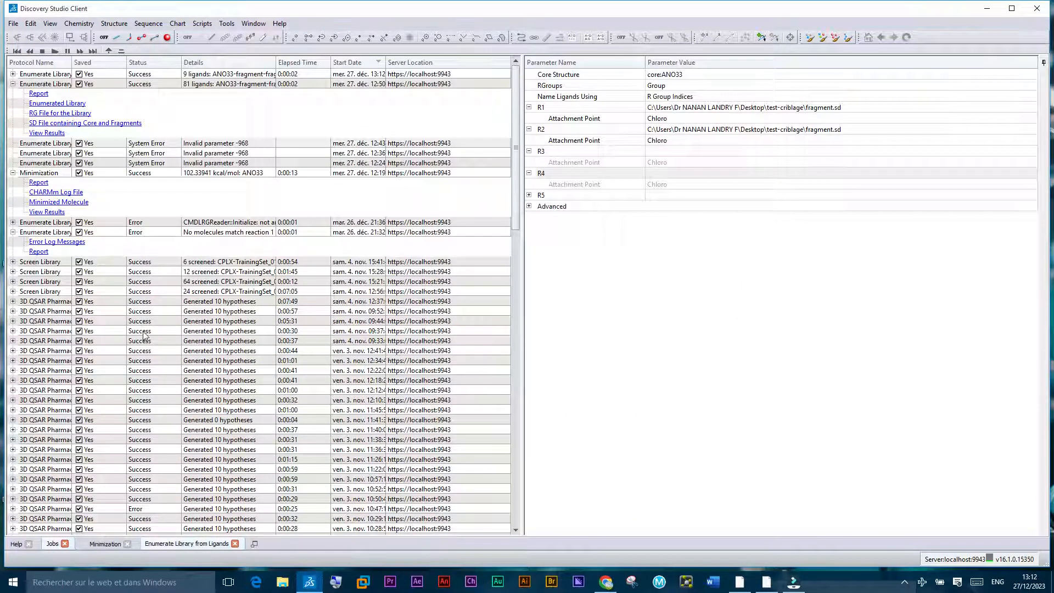
pyautogui.click(12, 84)
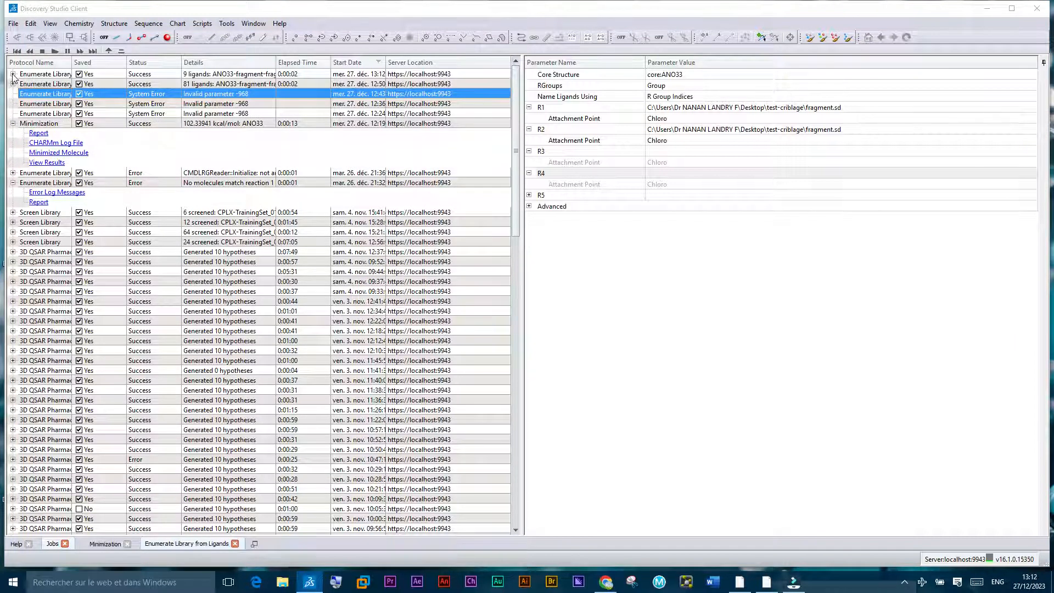
pyautogui.click(13, 74)
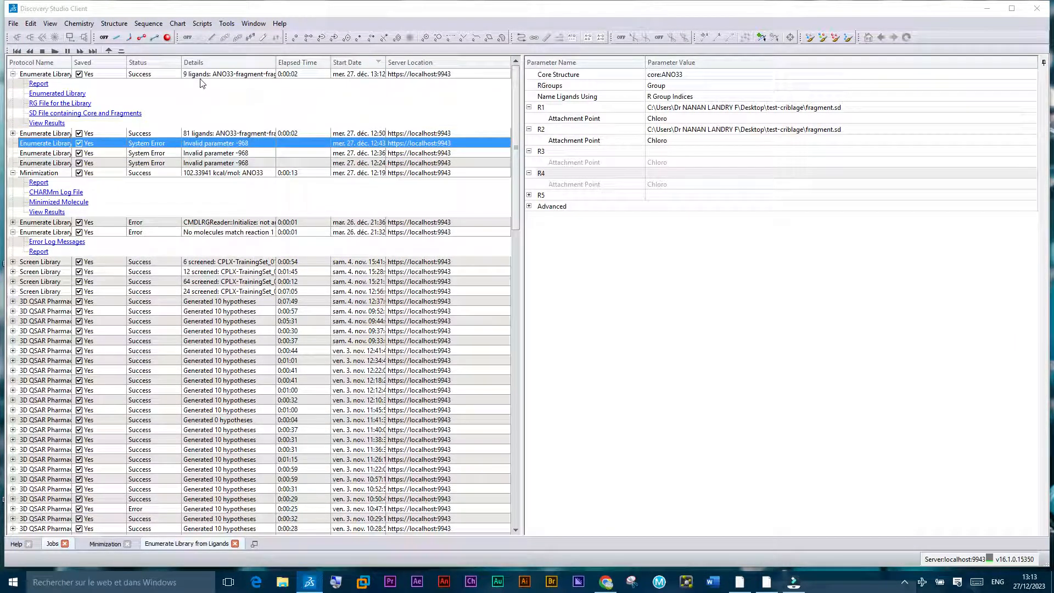
pyautogui.click(38, 84)
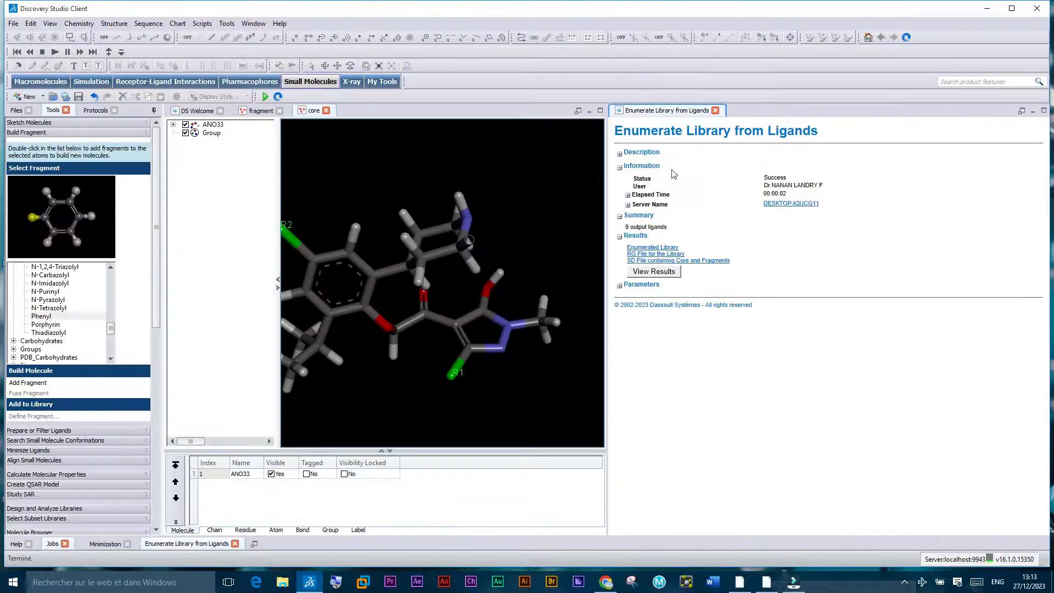
pyautogui.moveTo(488, 219); pyautogui.dragTo(490, 216, button='right')
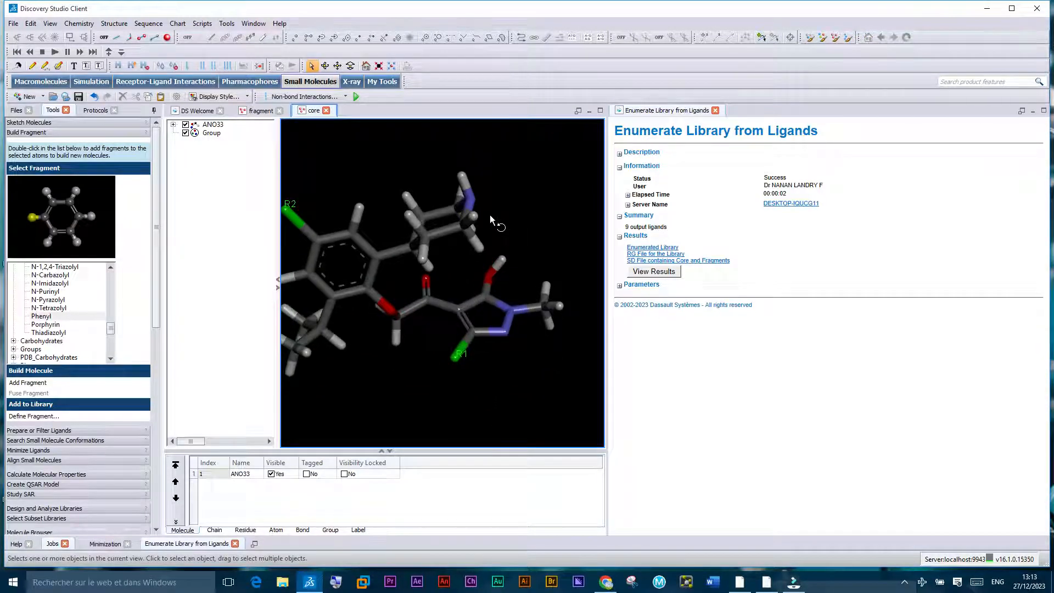
pyautogui.click(657, 274)
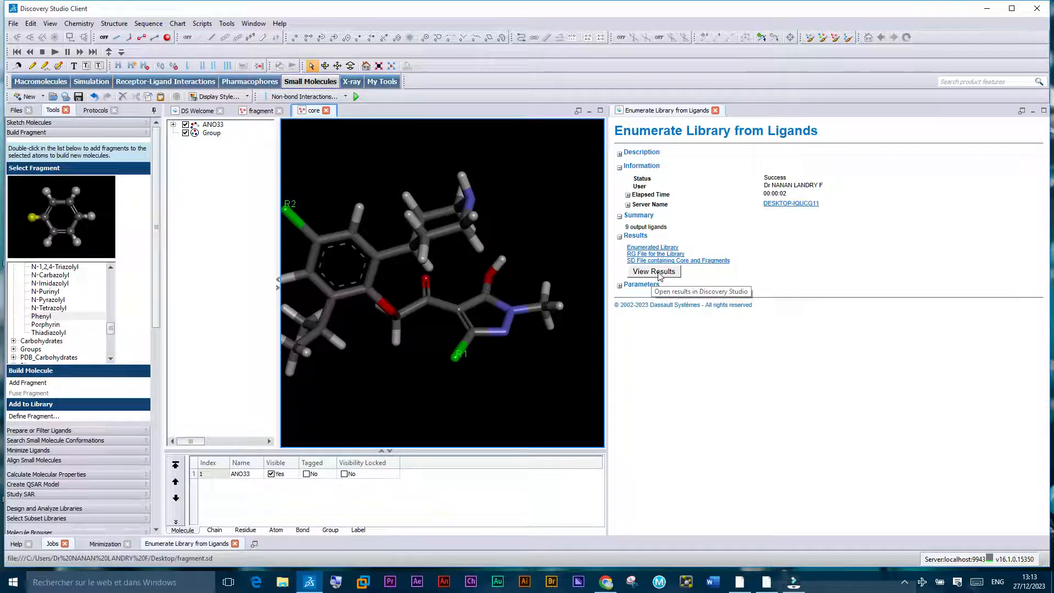
pyautogui.click(657, 272)
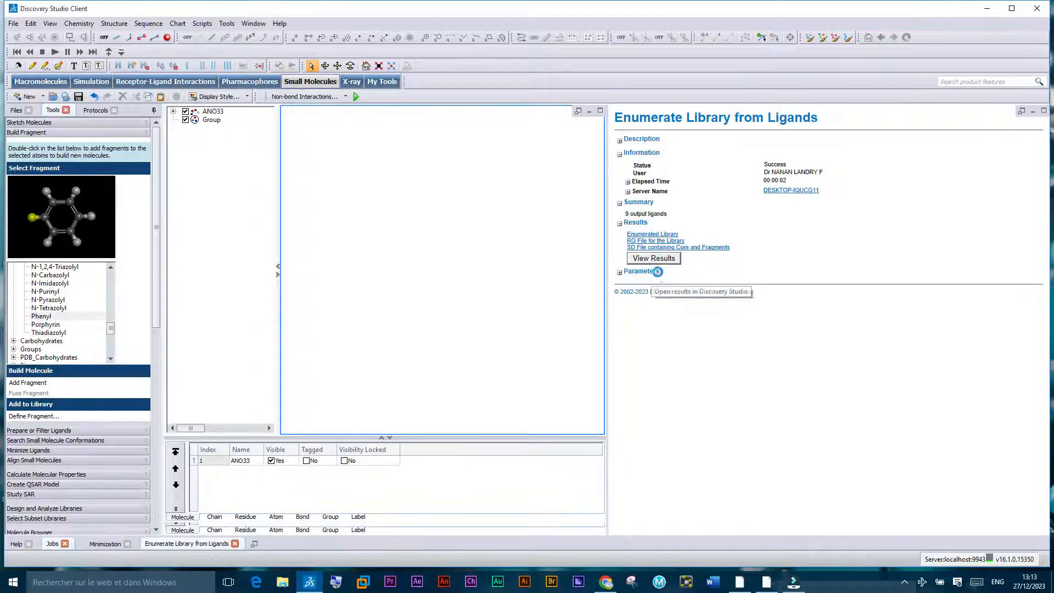
# Display ligand 1-1 in an enlarged 3D view and select the ethyl group on its pyrazole ring.
pyautogui.moveTo(607, 198); pyautogui.dragTo(853, 208)
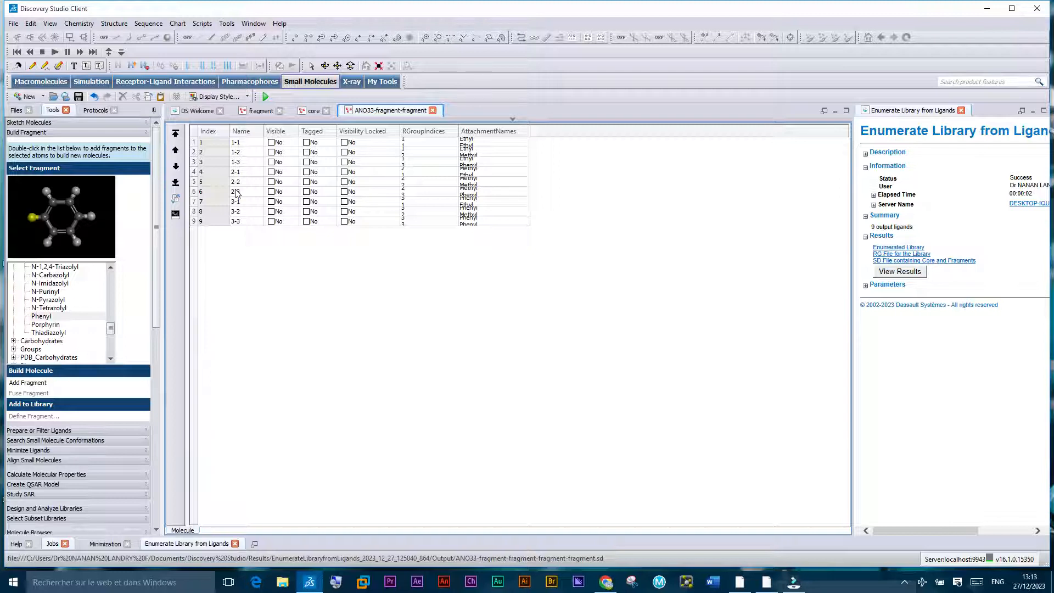
pyautogui.click(512, 118)
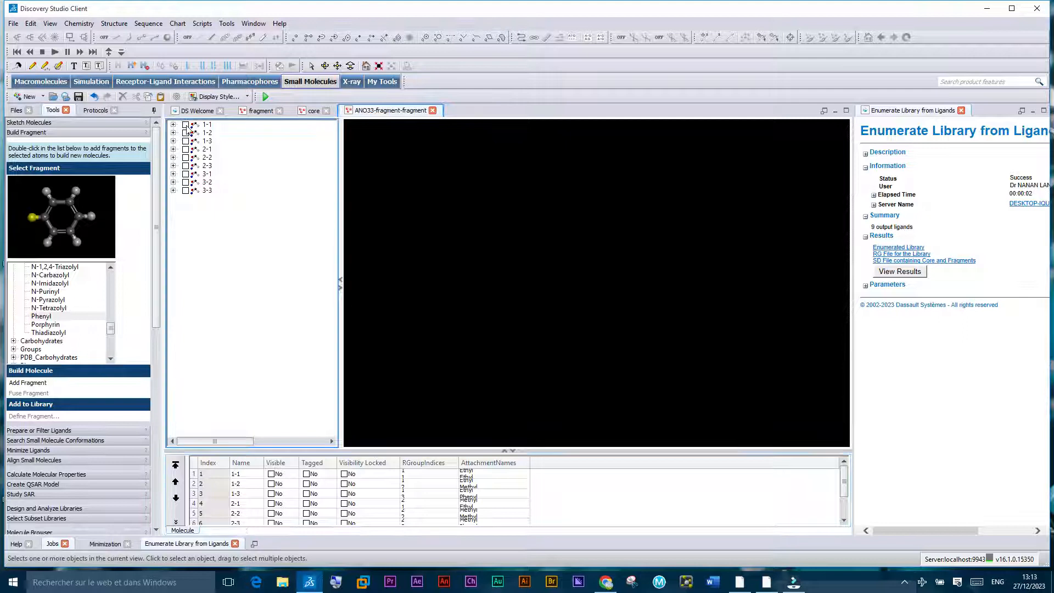
pyautogui.moveTo(389, 231); pyautogui.dragTo(578, 363, button='right')
pyautogui.moveTo(617, 343)
pyautogui.mouseDown()
pyautogui.moveTo(578, 389)
pyautogui.moveTo(648, 379)
pyautogui.moveTo(613, 330)
pyautogui.mouseUp()
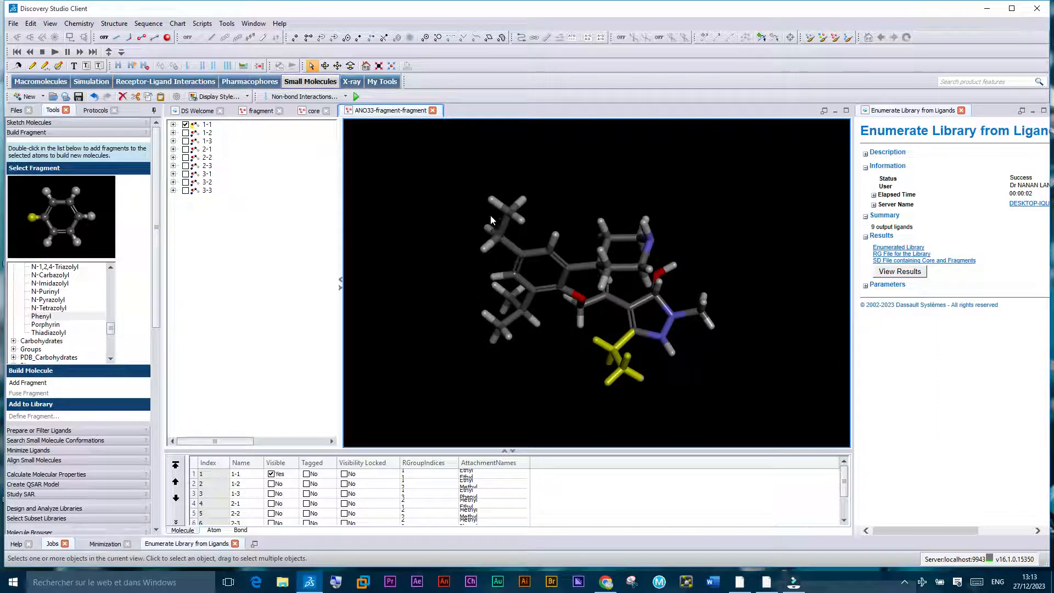
# Select the upper ethyl group on ligand 1-1's benzene ring, clear the selection and examine the ligand from other angles.
pyautogui.moveTo(426, 233)
pyautogui.mouseDown()
pyautogui.moveTo(480, 200)
pyautogui.moveTo(609, 220)
pyautogui.moveTo(439, 236)
pyautogui.mouseUp()
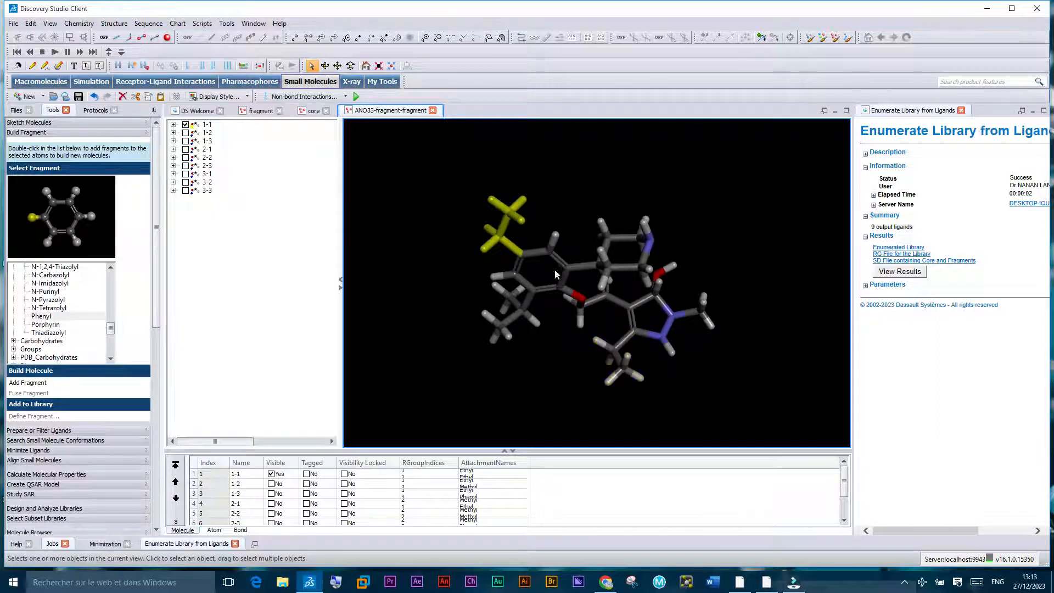
pyautogui.moveTo(585, 294)
pyautogui.mouseDown(button='right')
pyautogui.moveTo(601, 268)
pyautogui.moveTo(579, 296)
pyautogui.mouseUp(button='right')
pyautogui.click(359, 270)
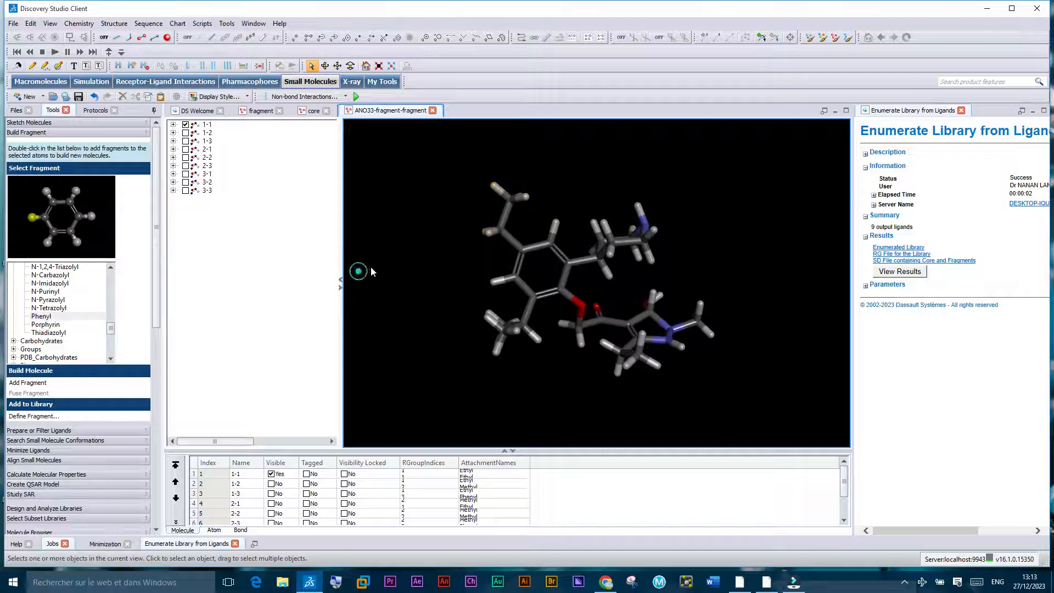
pyautogui.moveTo(370, 265); pyautogui.dragTo(403, 268, button='right')
# Display ligand 1-2 in place of ligand 1-1 and inspect the substituents on its benzene and pyrazole rings.
pyautogui.click(185, 125)
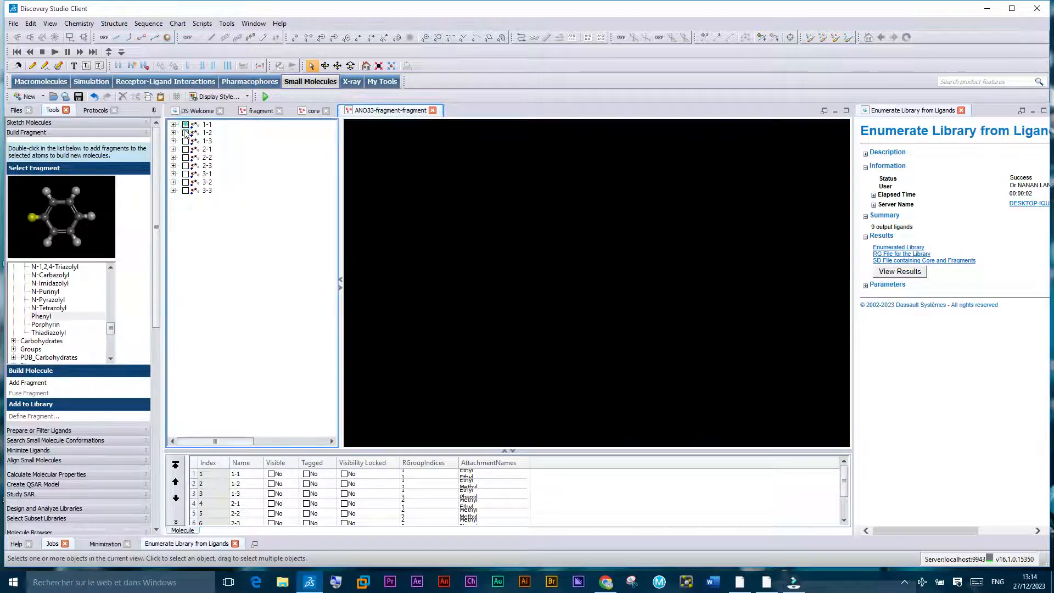
pyautogui.click(186, 133)
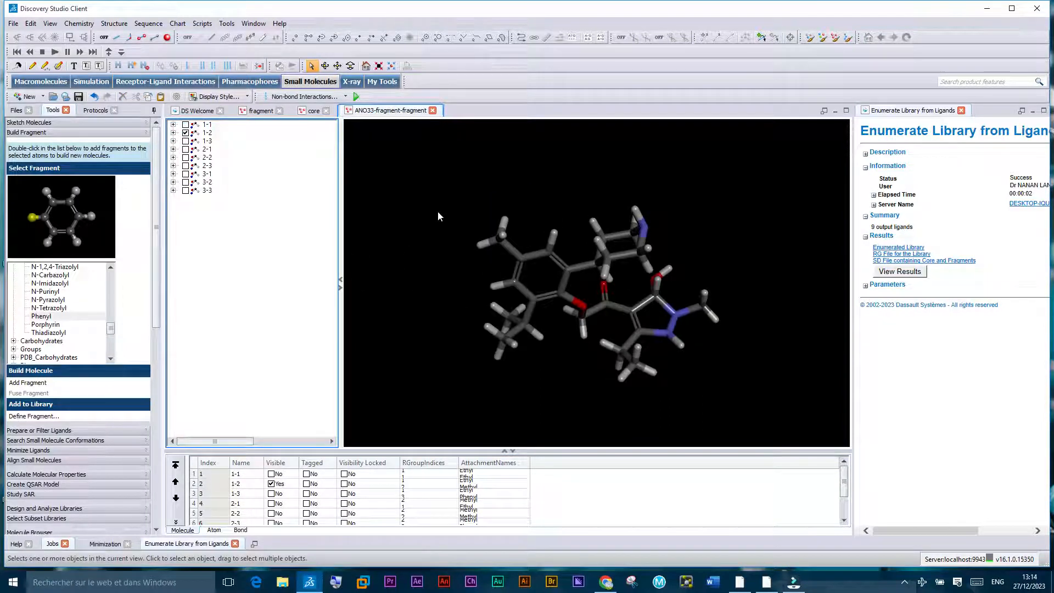
pyautogui.click(460, 242)
pyautogui.click(433, 191)
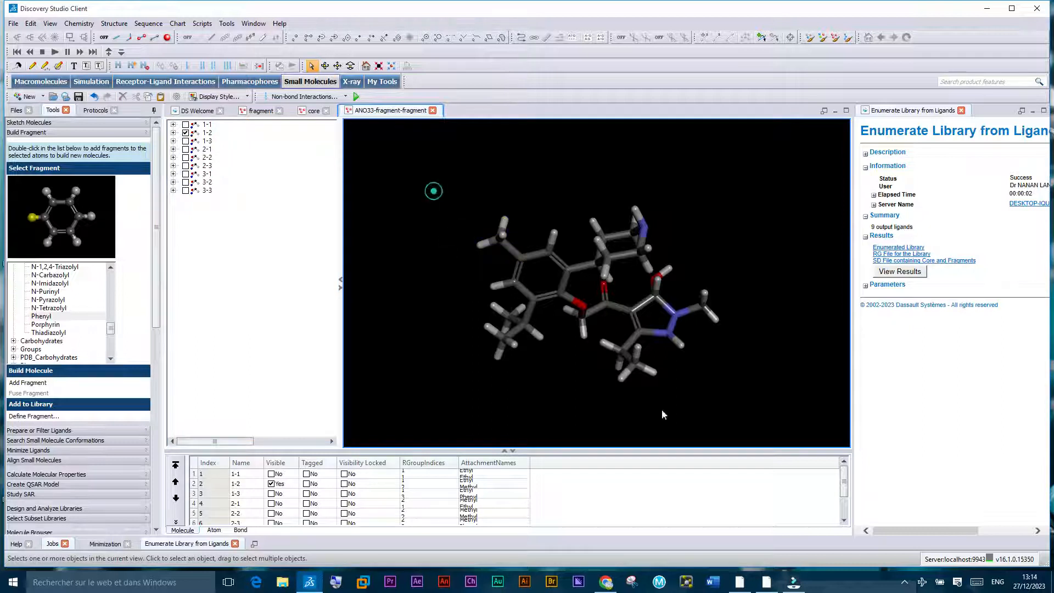
pyautogui.moveTo(615, 331)
pyautogui.mouseDown()
pyautogui.moveTo(638, 403)
pyautogui.moveTo(615, 343)
pyautogui.mouseUp()
pyautogui.click(553, 373)
# Display ligand 2-3 in place of ligand 1-2 and inspect its phenyl substituent and the methyl group on its pyrazole ring.
pyautogui.click(185, 132)
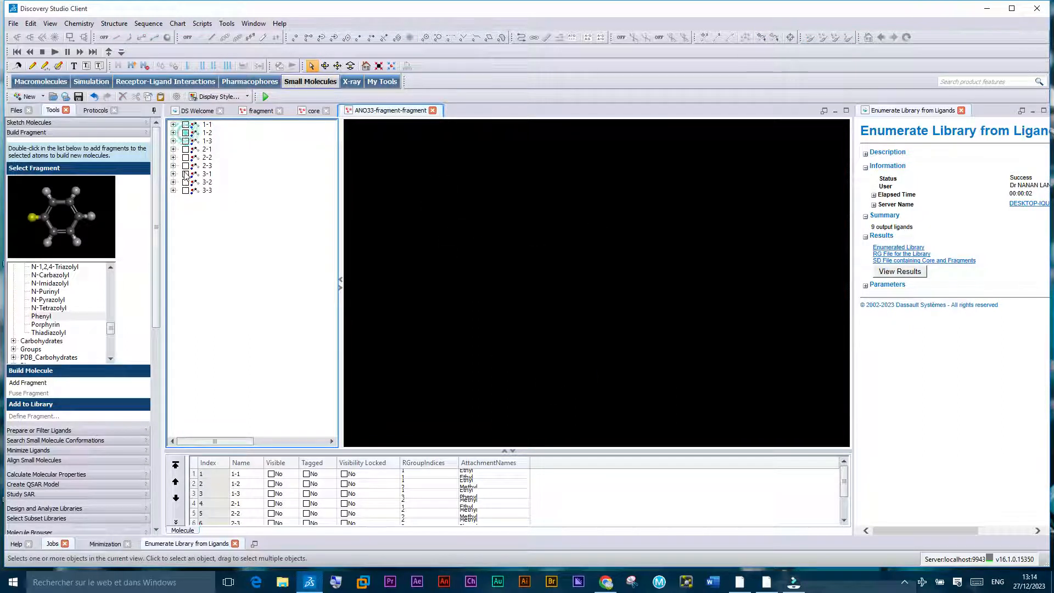
pyautogui.click(186, 165)
pyautogui.moveTo(407, 190)
pyautogui.mouseDown()
pyautogui.moveTo(495, 252)
pyautogui.moveTo(529, 203)
pyautogui.moveTo(414, 177)
pyautogui.mouseUp()
pyautogui.click(445, 169)
pyautogui.moveTo(413, 171)
pyautogui.mouseDown(button='right')
pyautogui.moveTo(427, 180)
pyautogui.moveTo(449, 165)
pyautogui.moveTo(435, 172)
pyautogui.mouseUp(button='right')
pyautogui.moveTo(432, 169)
pyautogui.mouseDown()
pyautogui.moveTo(487, 270)
pyautogui.moveTo(546, 177)
pyautogui.moveTo(433, 166)
pyautogui.mouseUp()
pyautogui.click(605, 337)
pyautogui.moveTo(604, 334)
pyautogui.mouseDown()
pyautogui.moveTo(638, 389)
pyautogui.moveTo(678, 339)
pyautogui.moveTo(606, 334)
pyautogui.mouseUp()
pyautogui.click(432, 245)
# Examine ligand 2-3 from several angles and hide it, leaving no ligand displayed.
pyautogui.moveTo(443, 237); pyautogui.dragTo(351, 218, button='right')
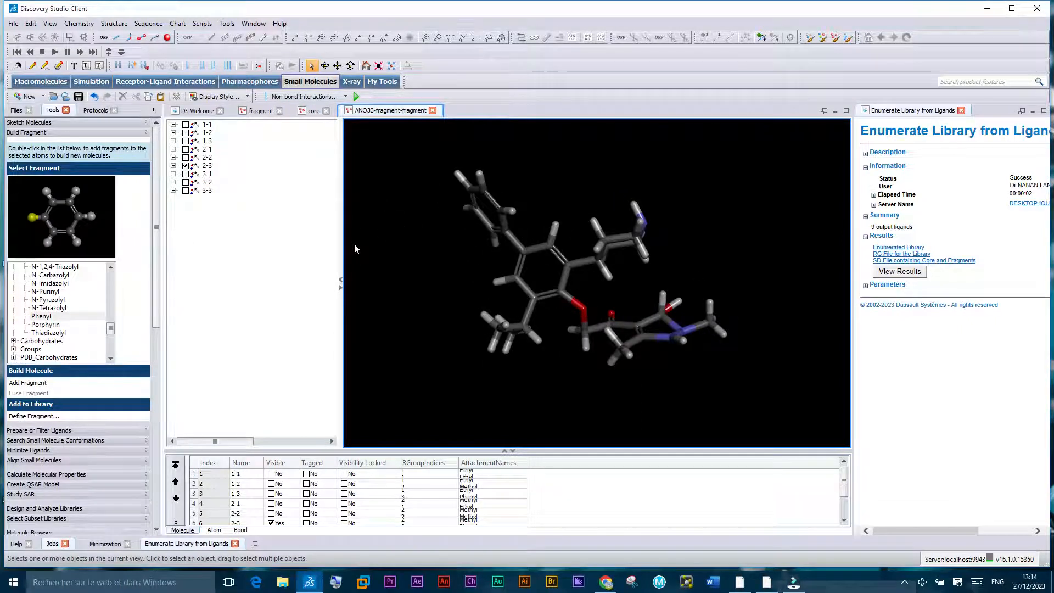
pyautogui.moveTo(415, 197)
pyautogui.mouseDown(button='right')
pyautogui.moveTo(412, 247)
pyautogui.moveTo(414, 207)
pyautogui.mouseUp(button='right')
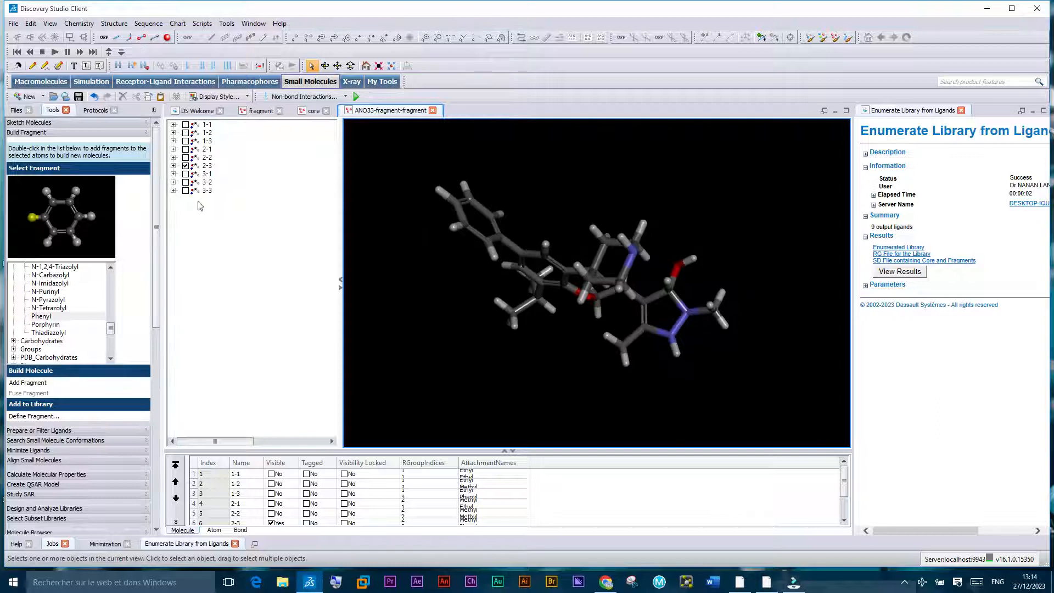
pyautogui.click(186, 166)
pyautogui.click(186, 165)
pyautogui.moveTo(466, 220); pyautogui.dragTo(455, 166, button='right')
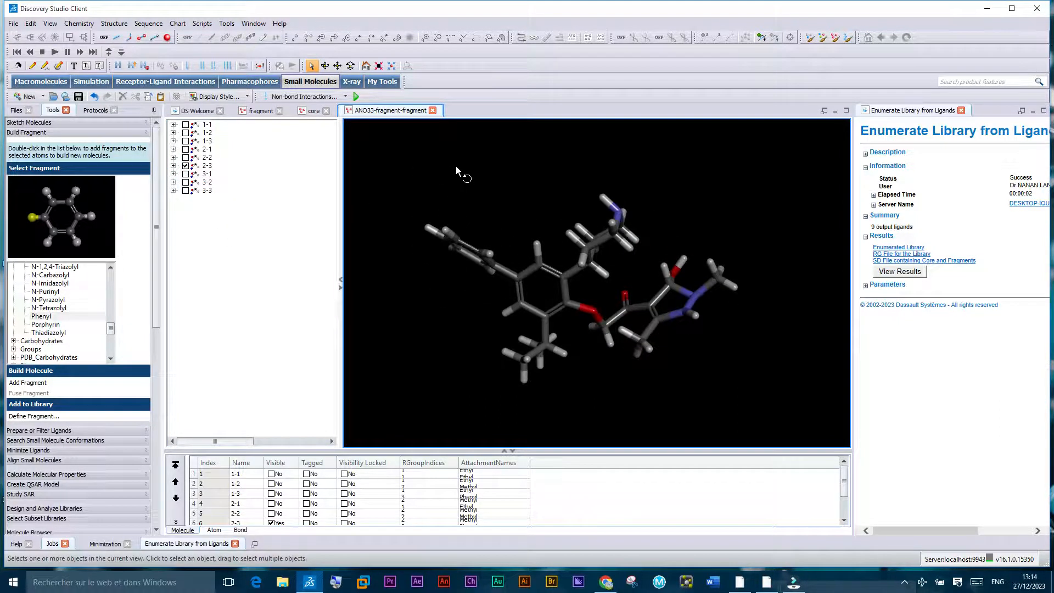
pyautogui.click(185, 166)
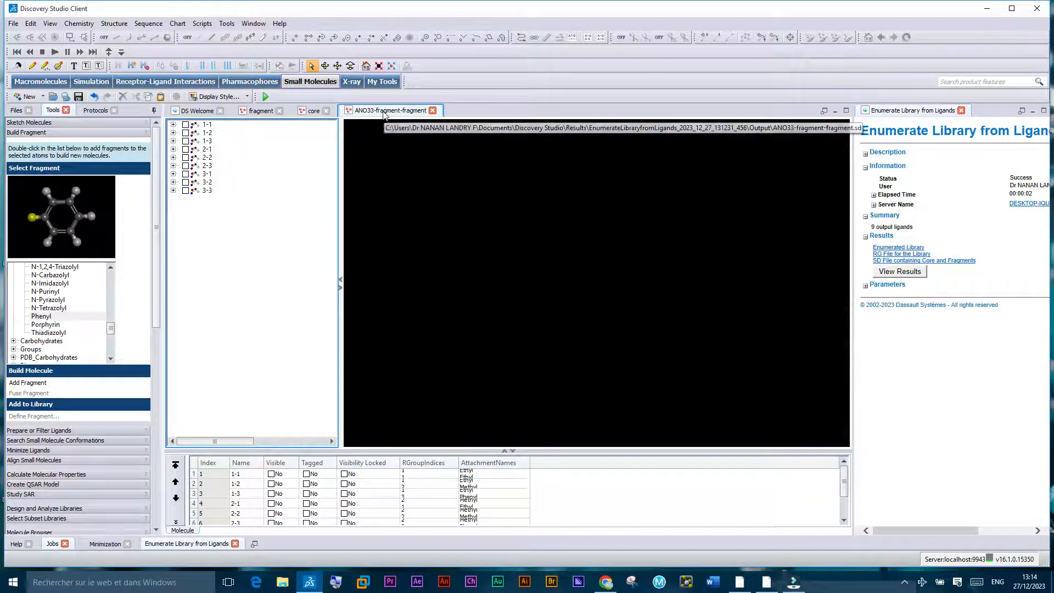
# Save the enumerated library as a Discovery Studio file named biblio-virtuelle in the test-criblage folder.
pyautogui.click(13, 23)
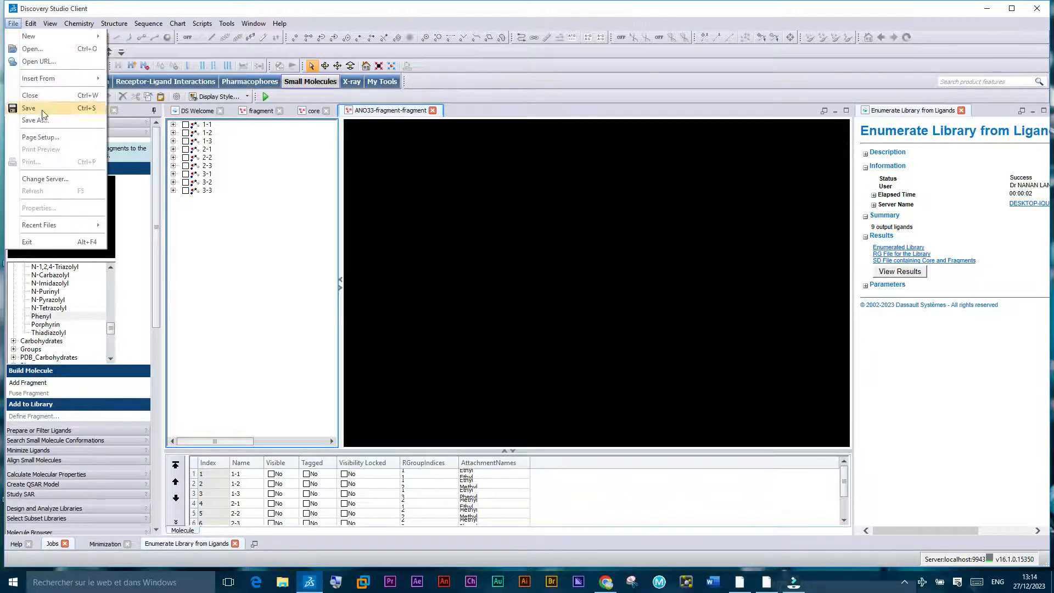
pyautogui.click(41, 122)
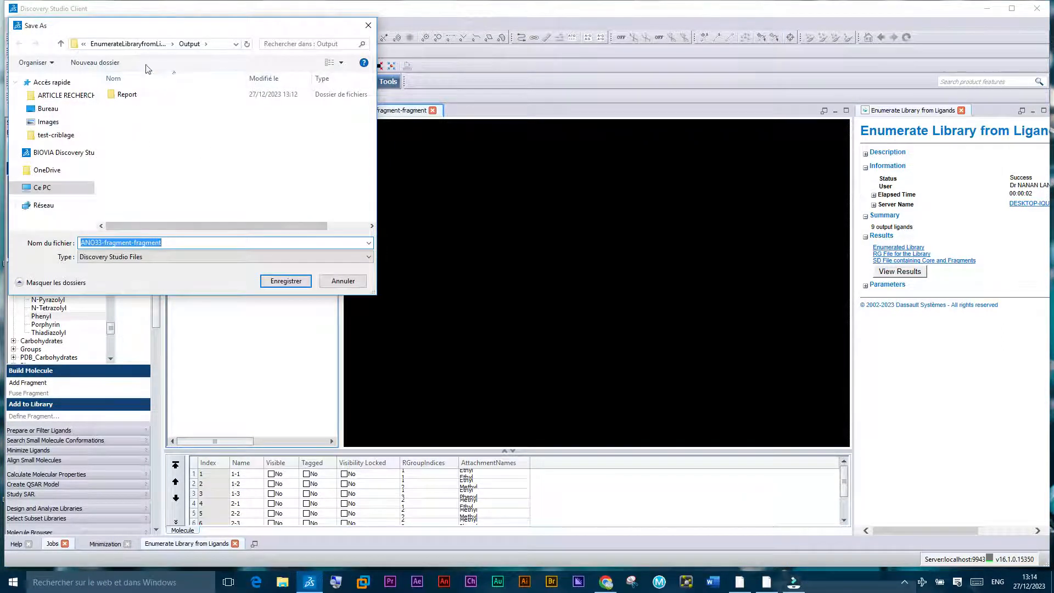
pyautogui.click(51, 111)
pyautogui.click(55, 135)
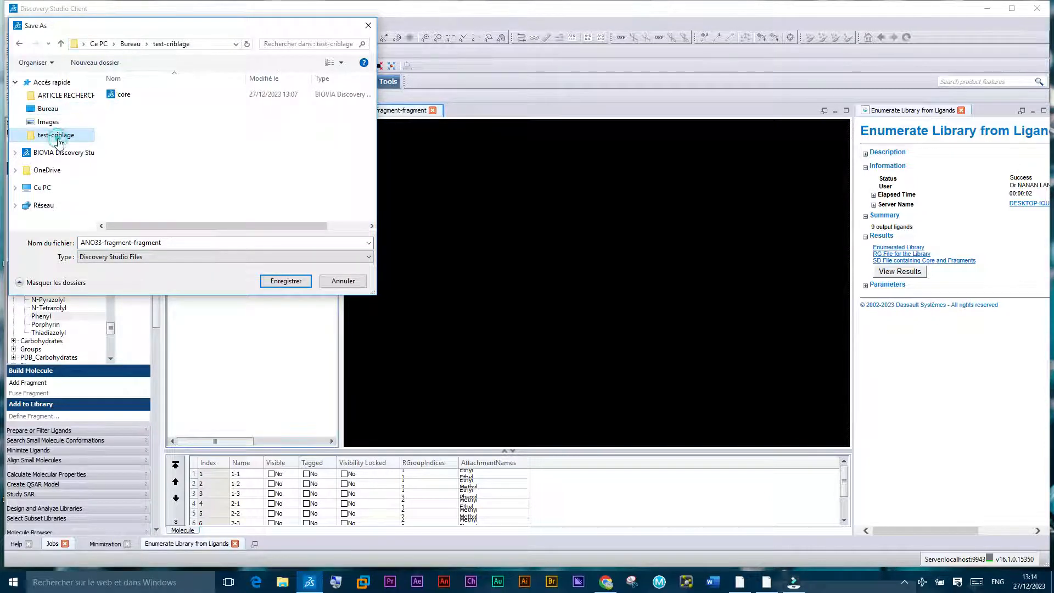
pyautogui.doubleClick(158, 242)
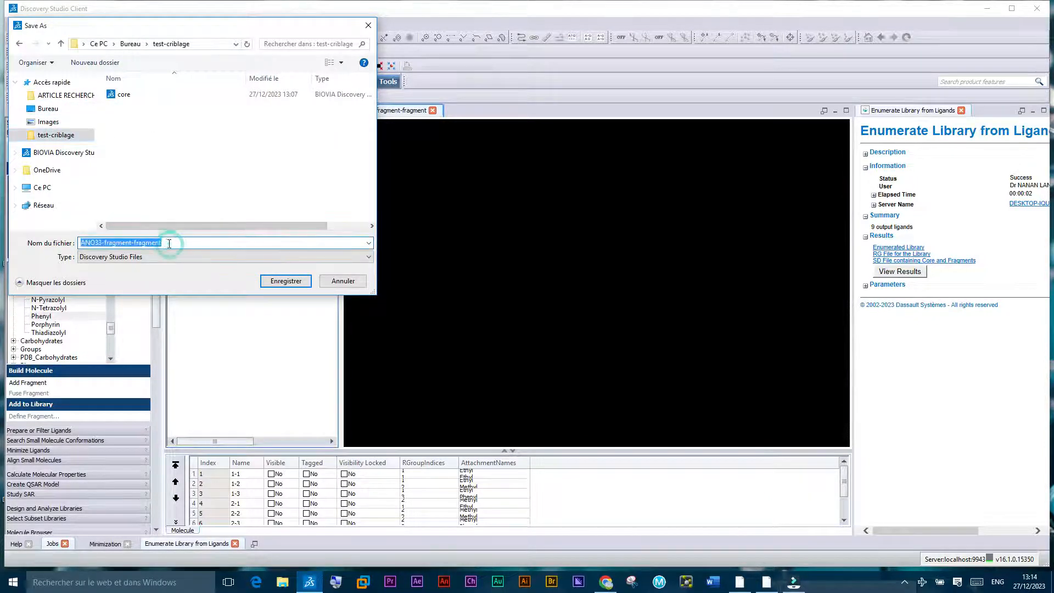
pyautogui.write('biblio-virtuelle')
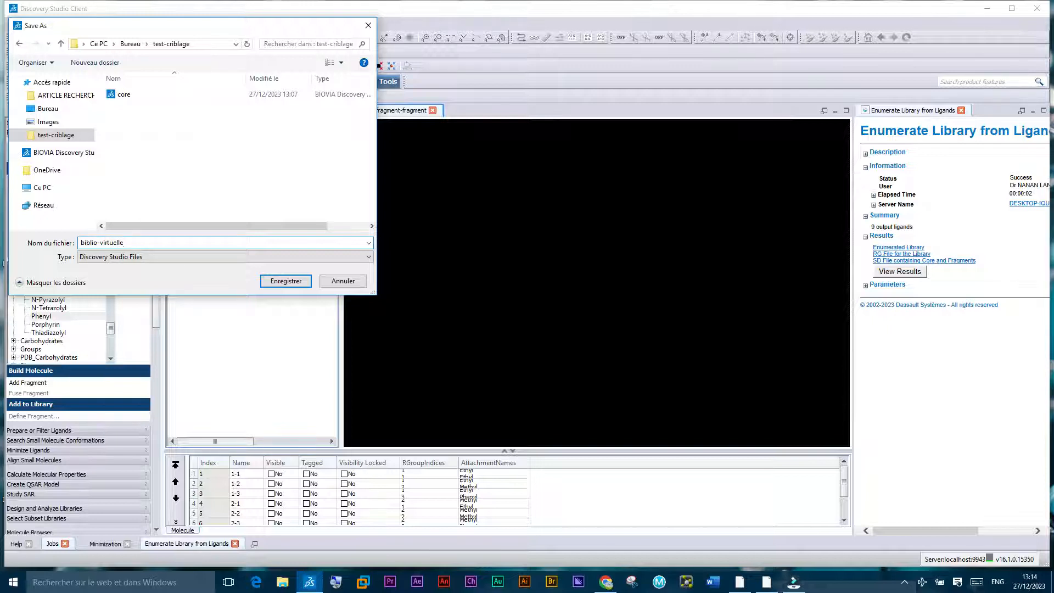
pyautogui.click(287, 281)
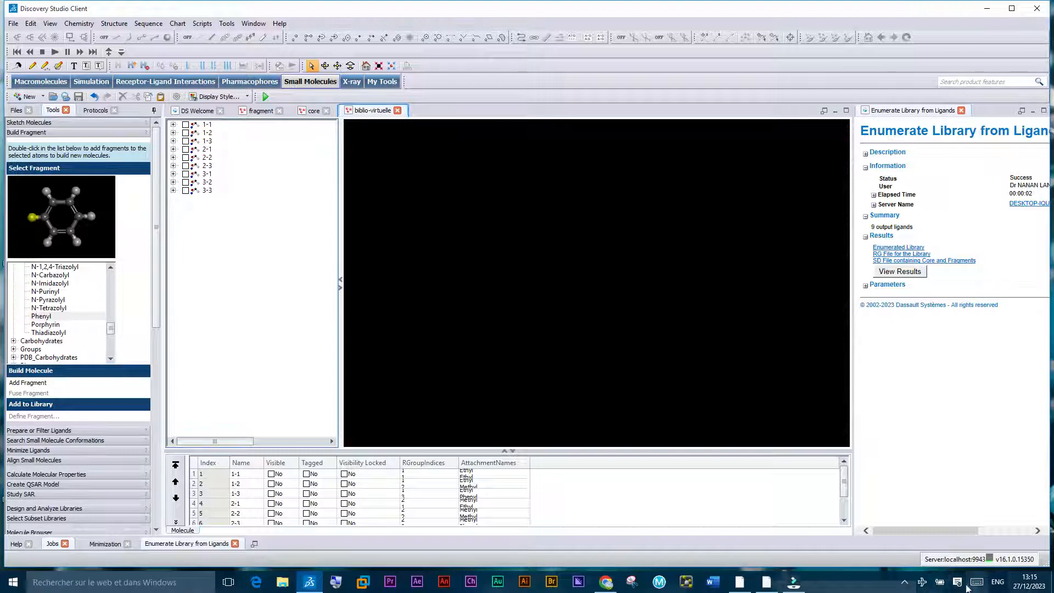
pyautogui.click(905, 582)
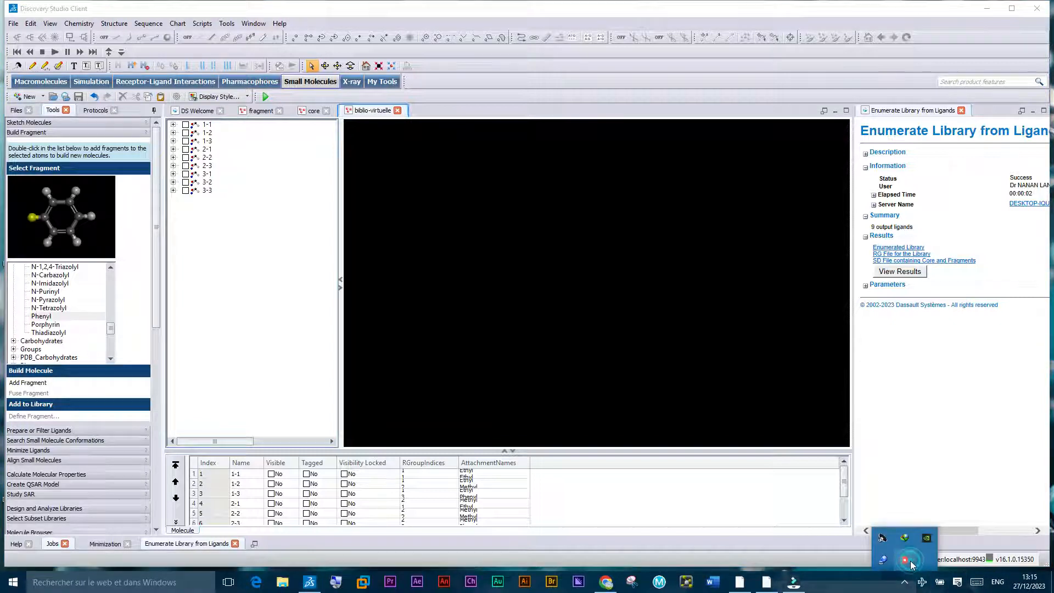
pyautogui.rightClick(911, 561)
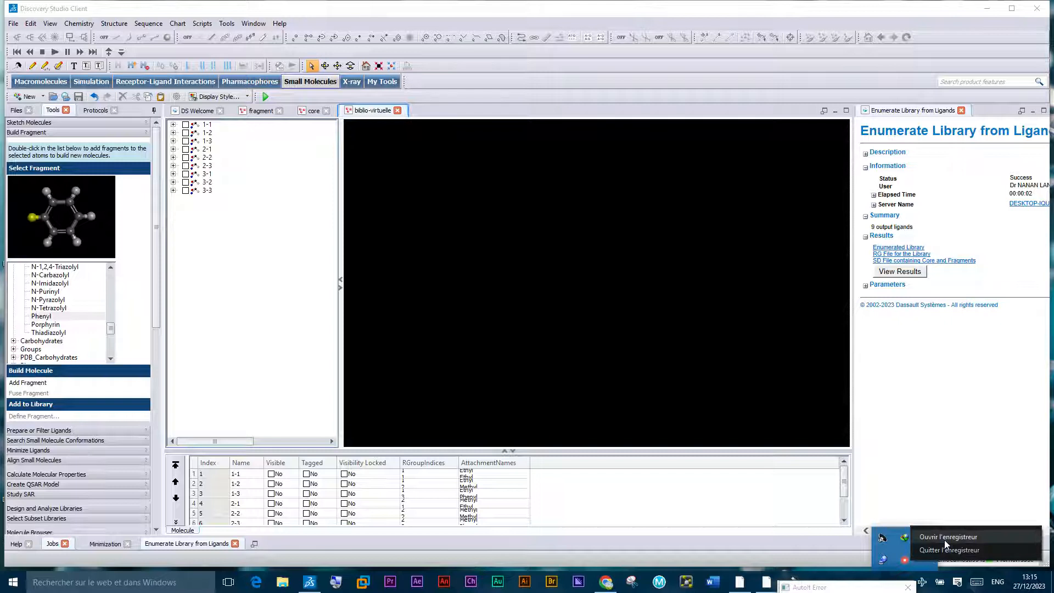